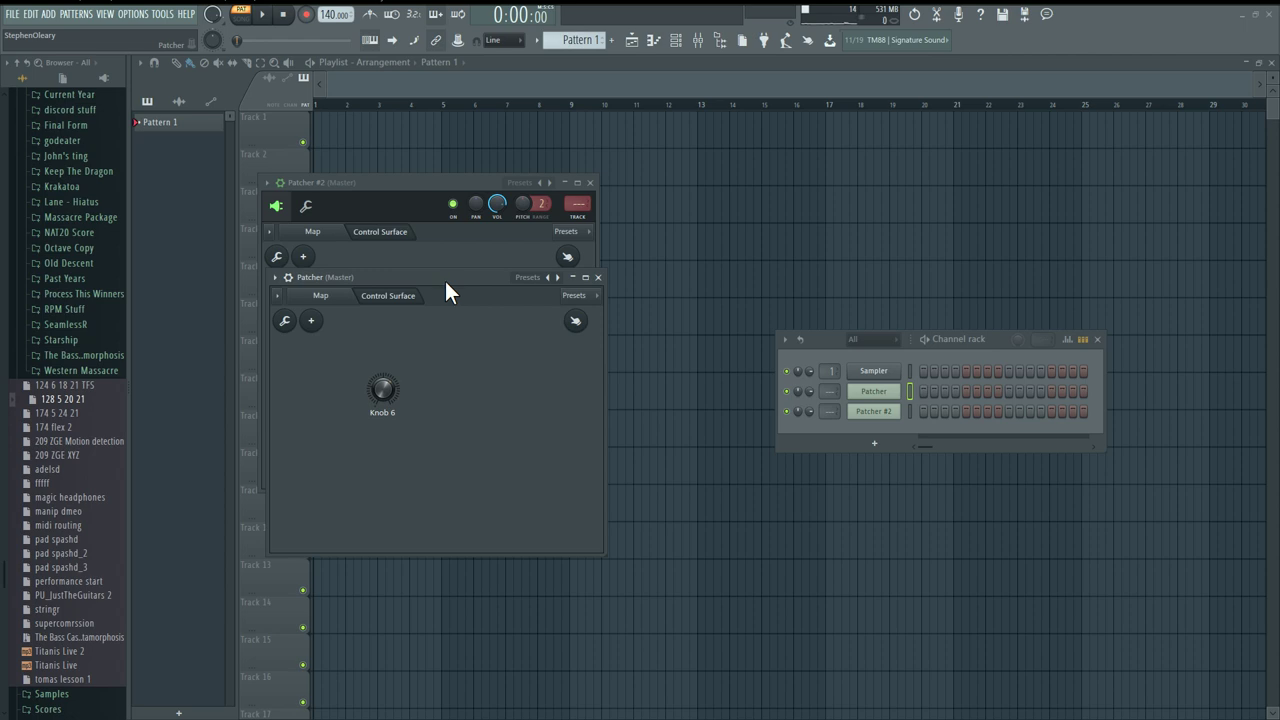
Bring Patcher #2 to the front, close all plugin windows, and close the Playlist to show the Mixer.
drag(444, 278, 461, 287)
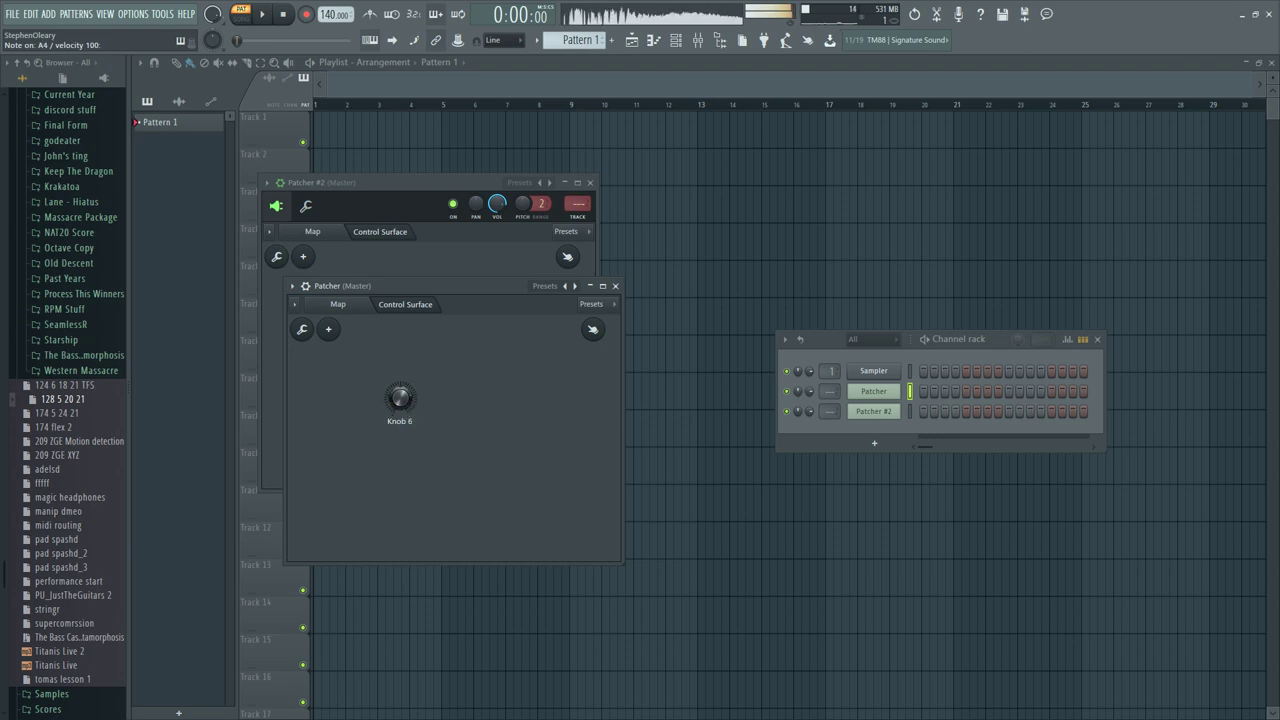
click(462, 212)
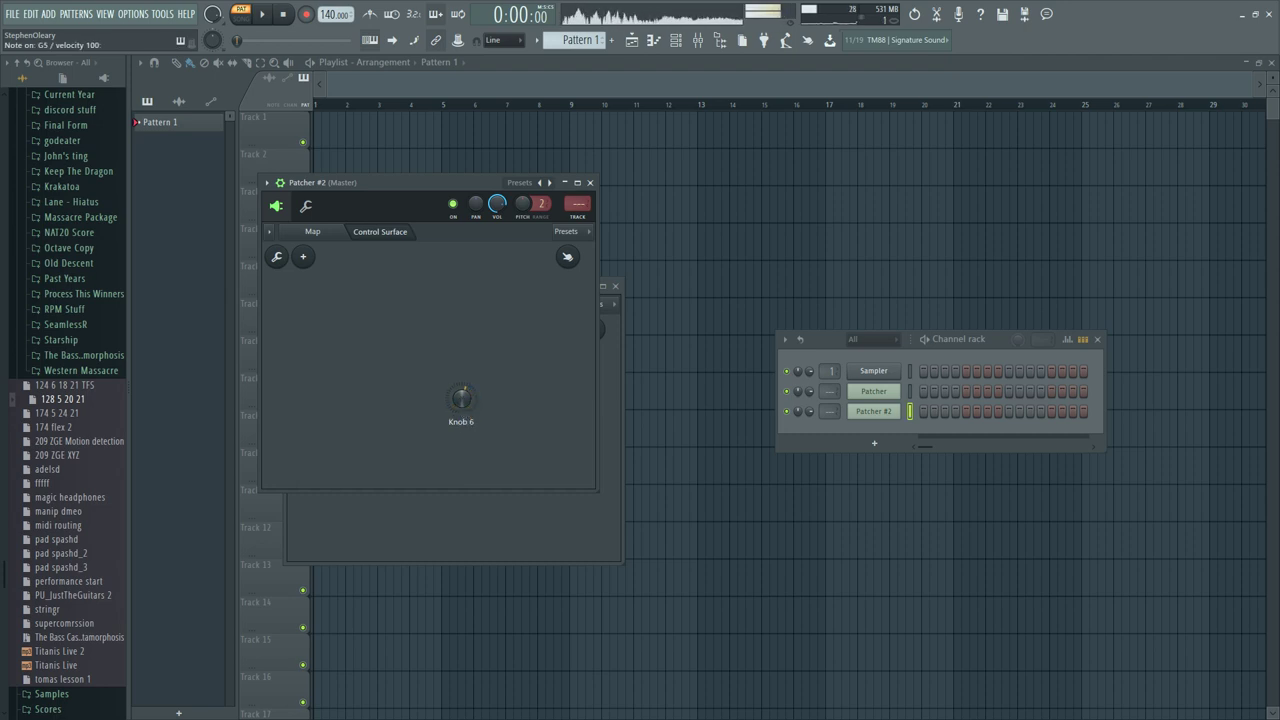
key(F12)
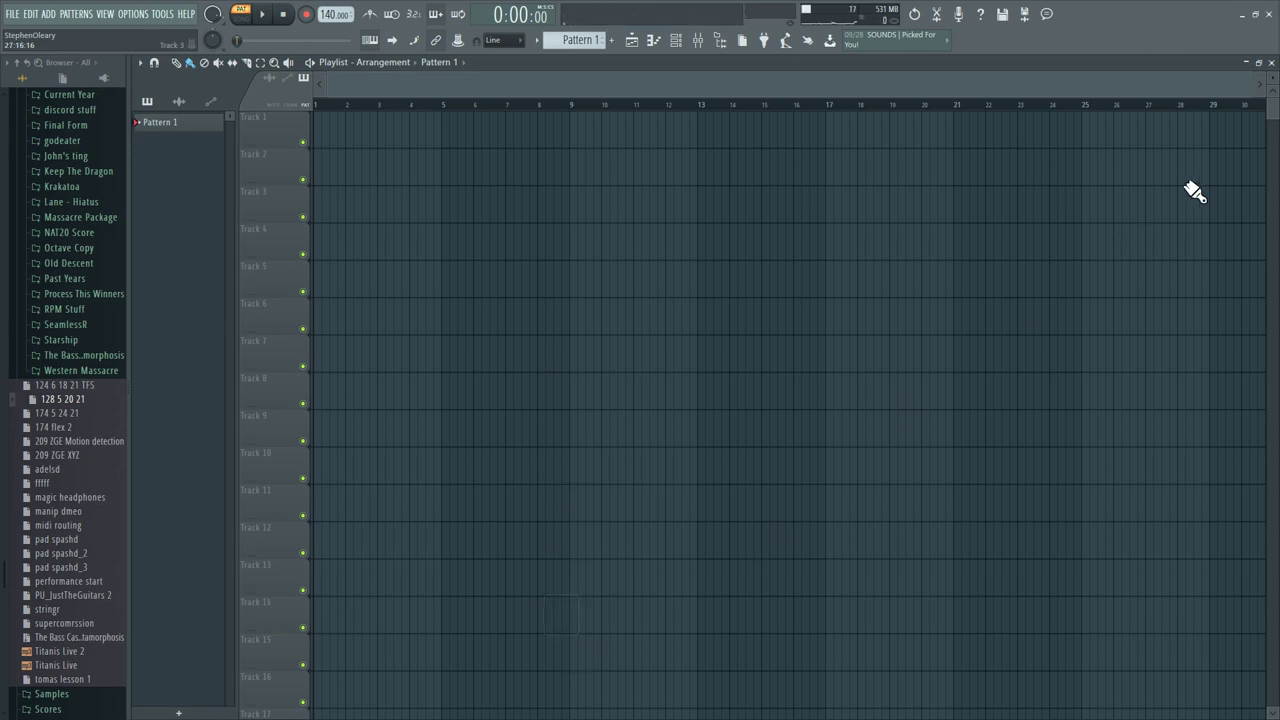
click(1271, 63)
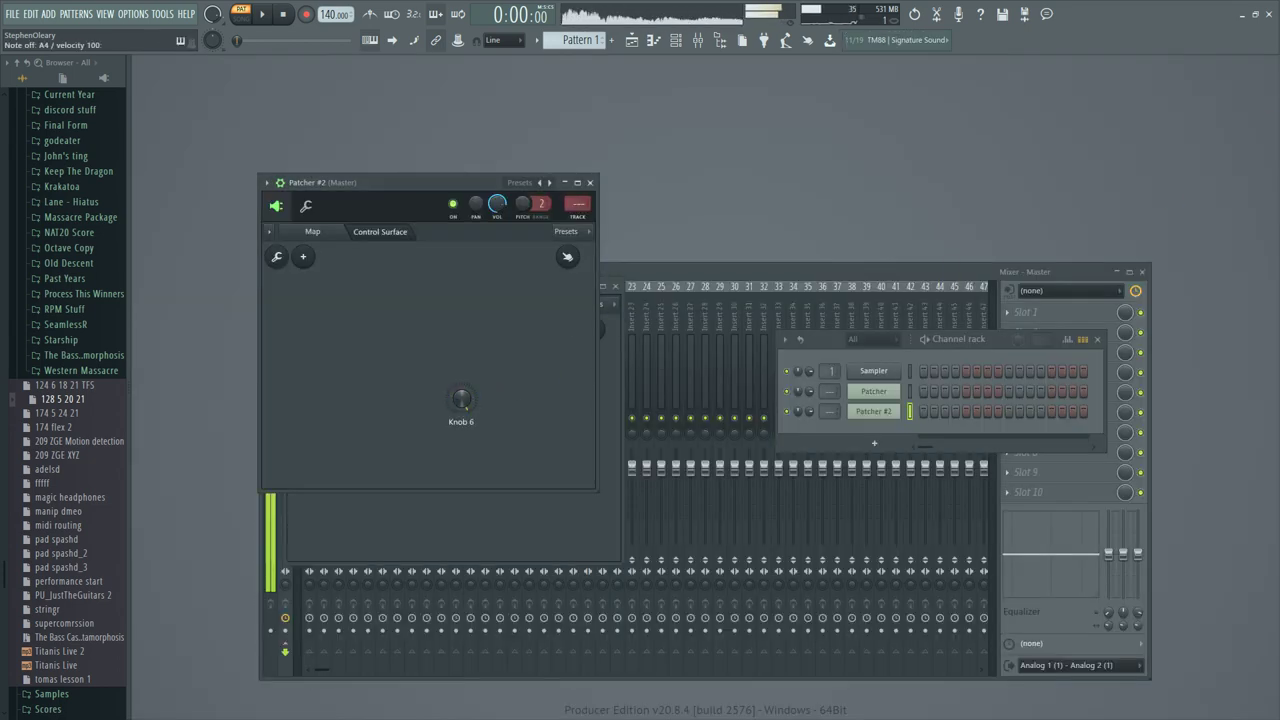
Show both Patchers' routing maps, then move and enlarge both windows to sit side by side.
drag(414, 194, 941, 118)
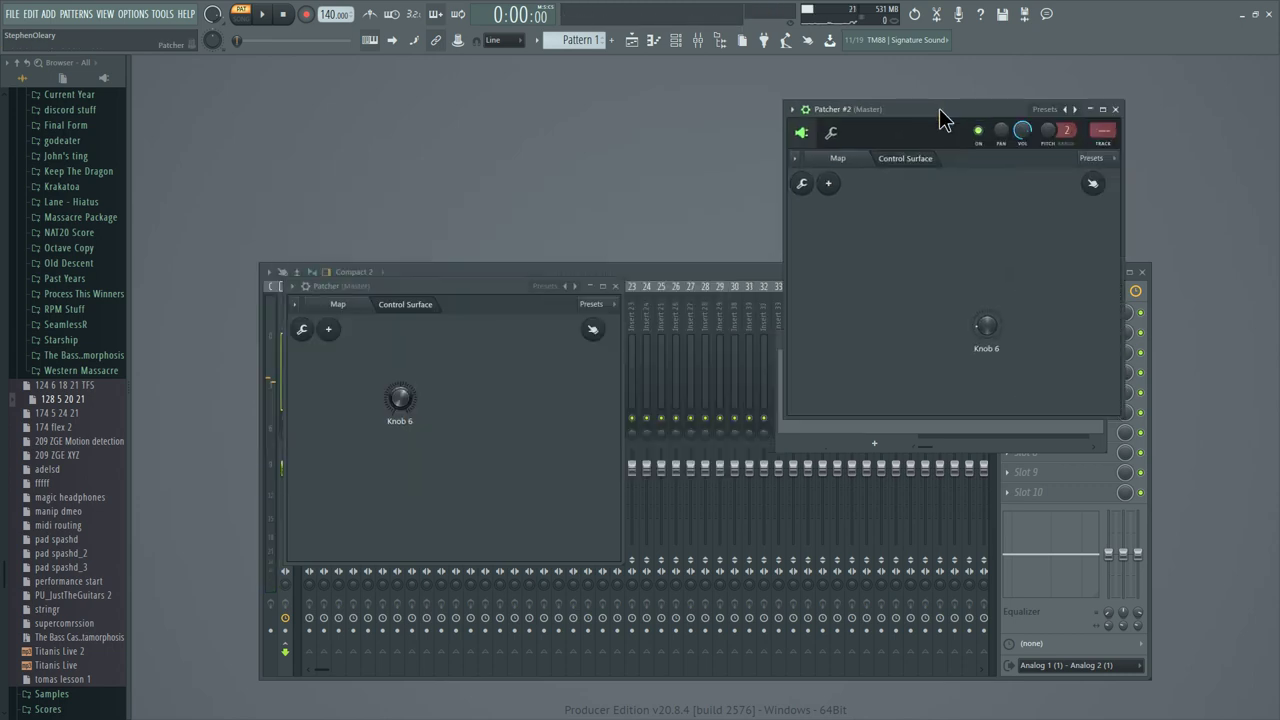
click(838, 158)
click(338, 304)
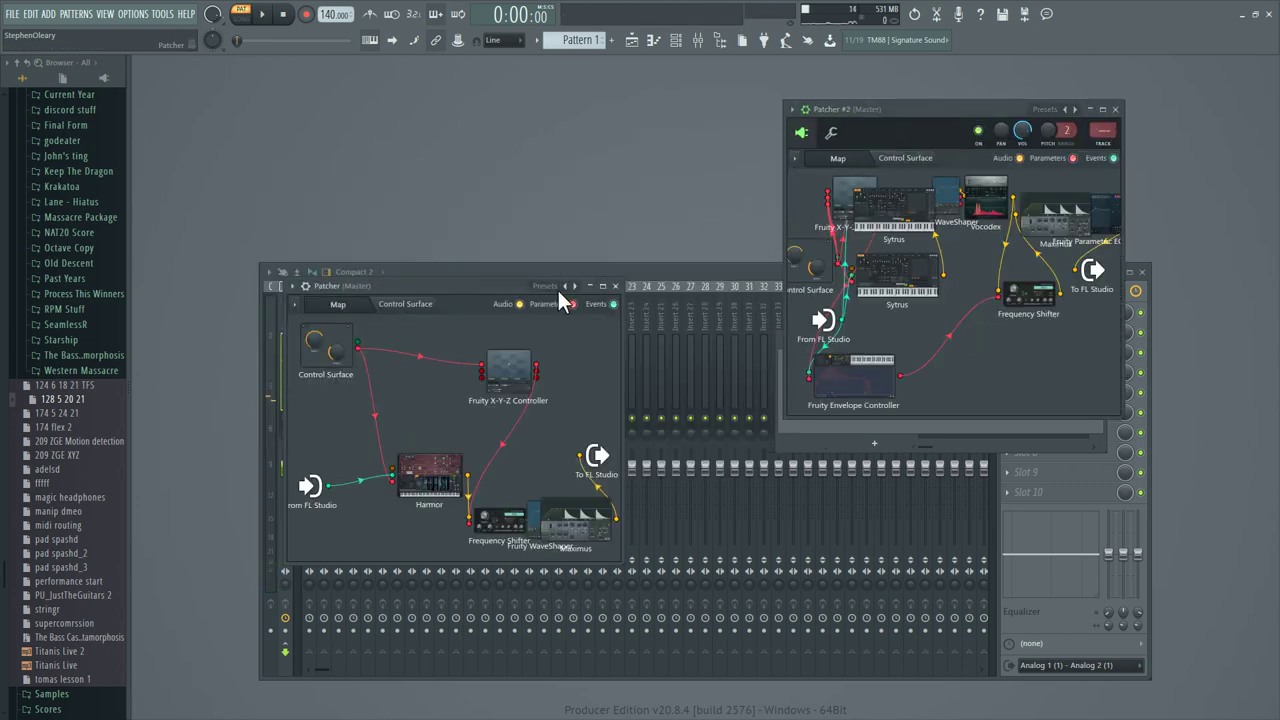
drag(490, 290, 362, 142)
drag(488, 422, 712, 515)
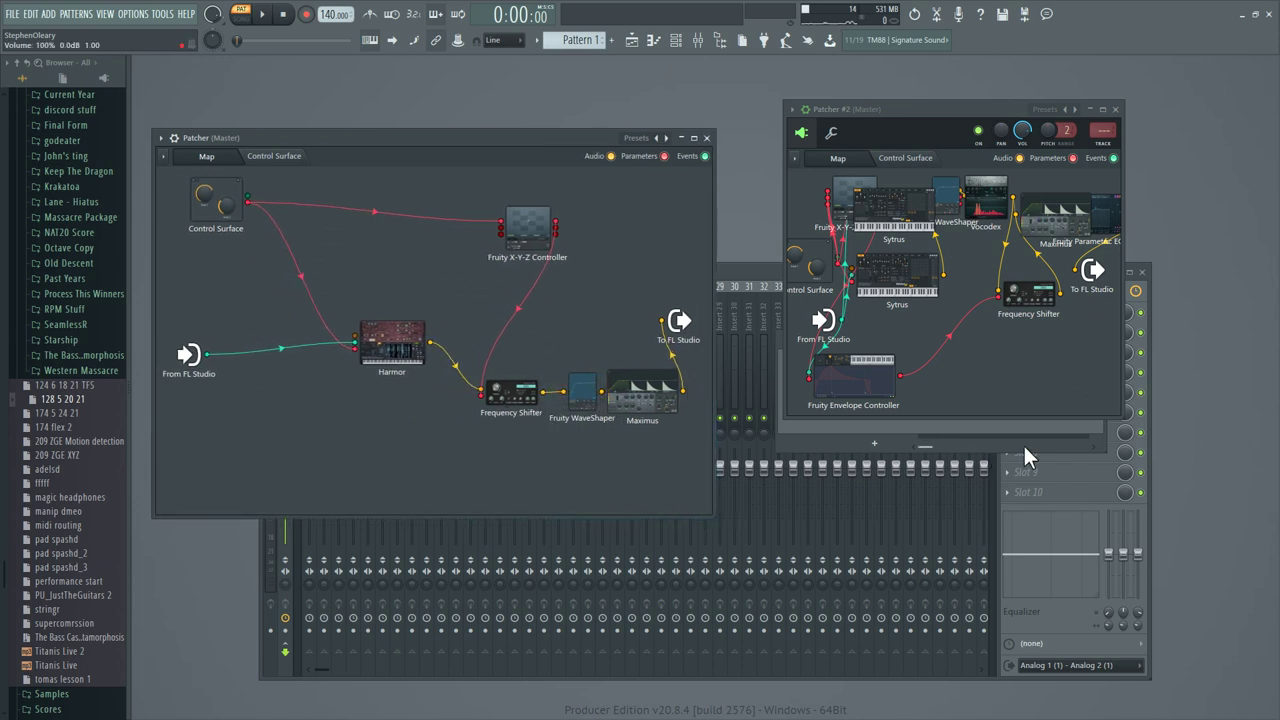
drag(1120, 414, 1266, 451)
drag(958, 120, 924, 171)
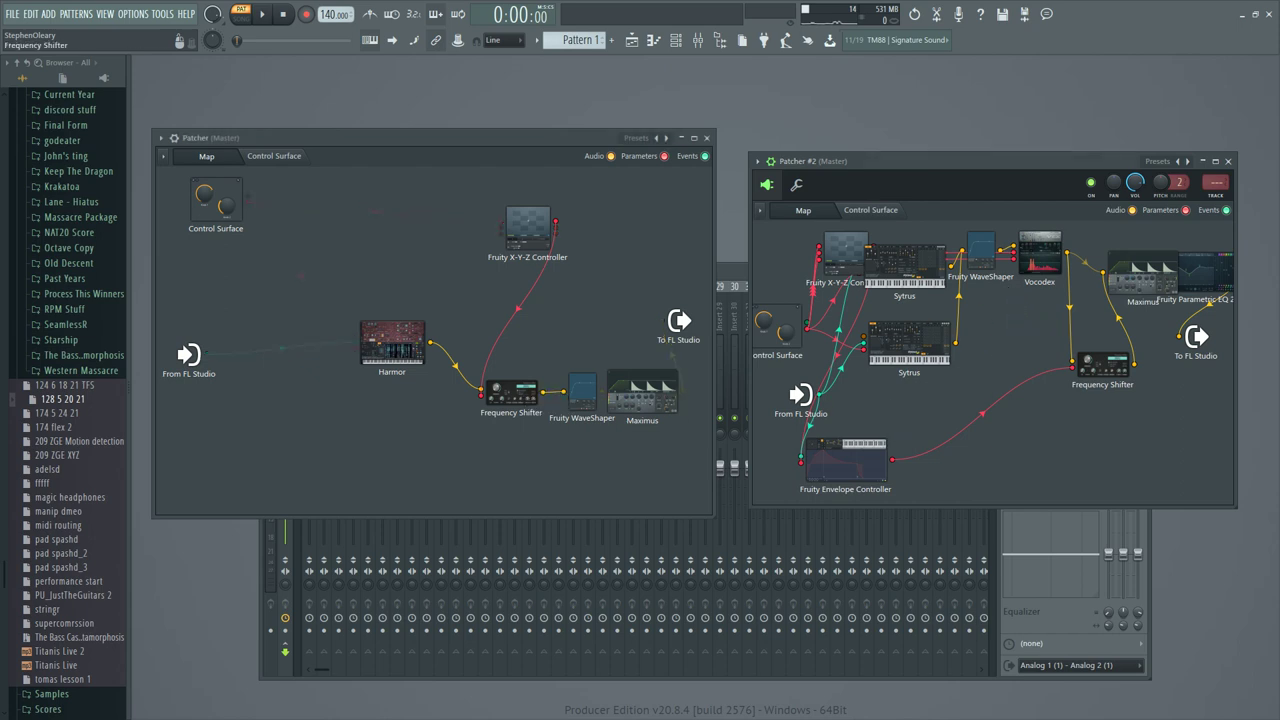
Open the first Patcher's Frequency Shifter, move its window, and bring up the Plugin Picker.
click(511, 392)
drag(500, 427, 412, 287)
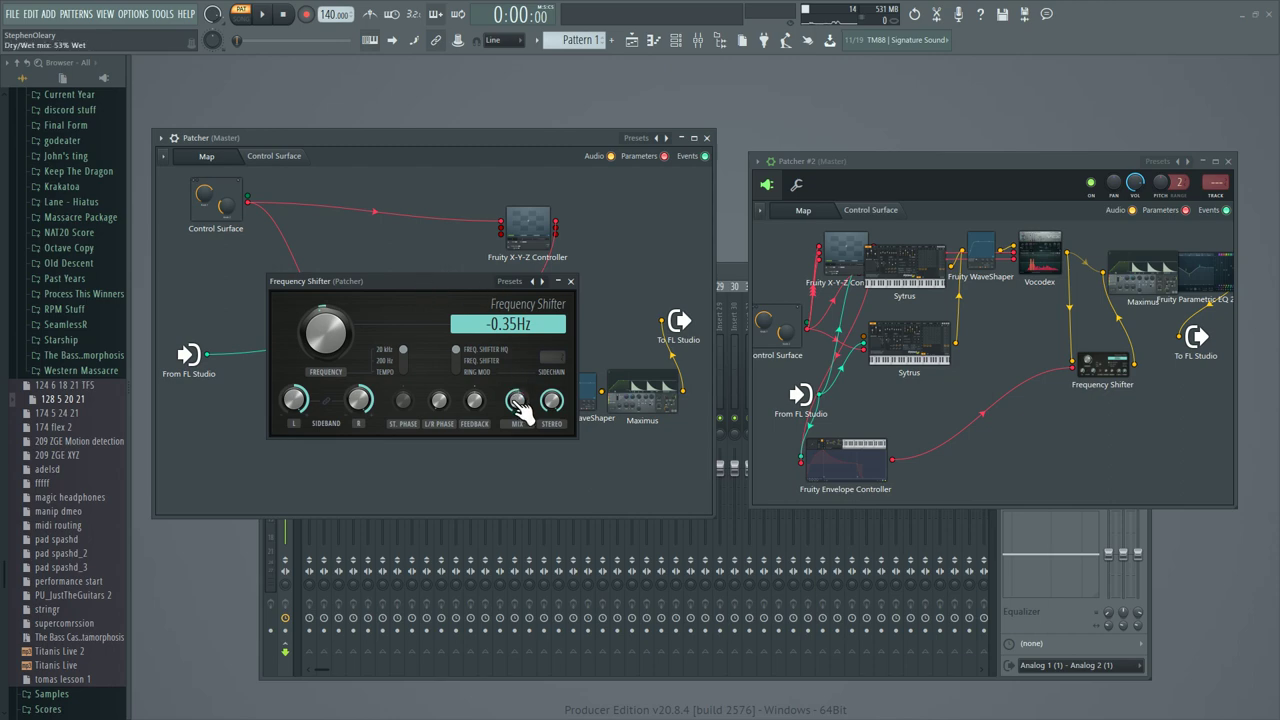
key(F8)
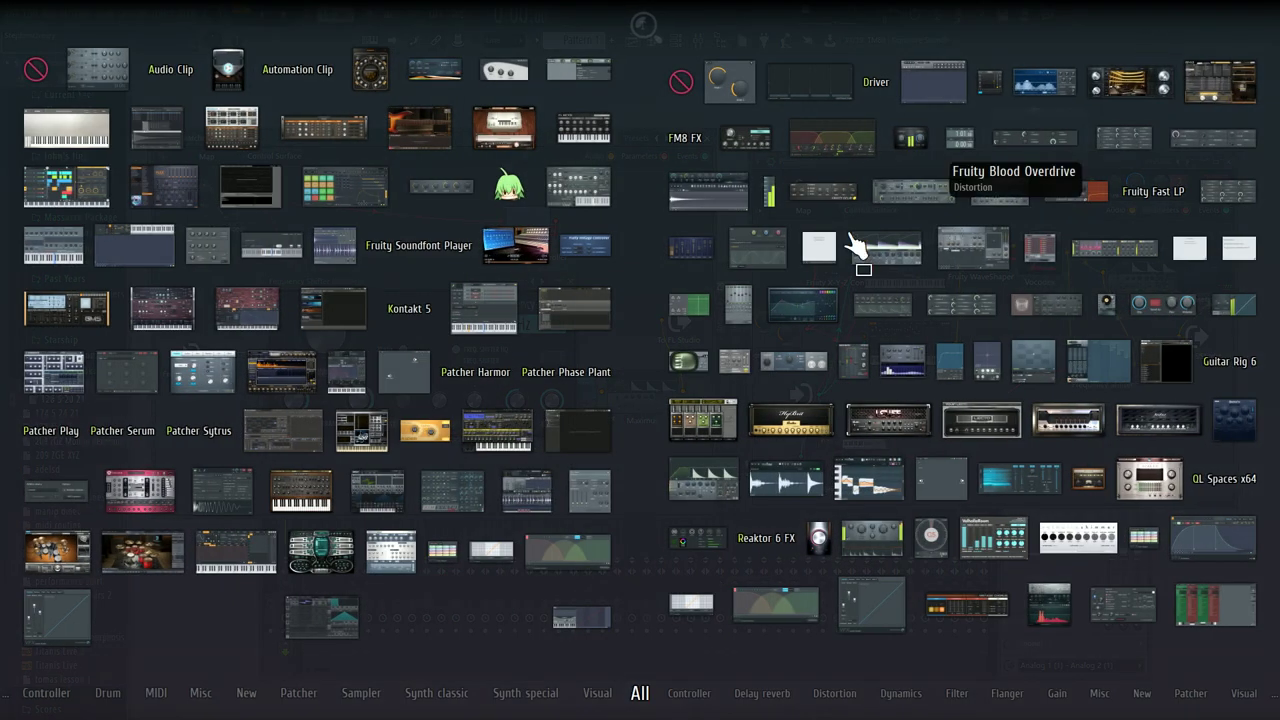
Add a new Patcher #3 inside the first Patcher, enlarge it, and move its output node right.
drag(404, 371, 490, 268)
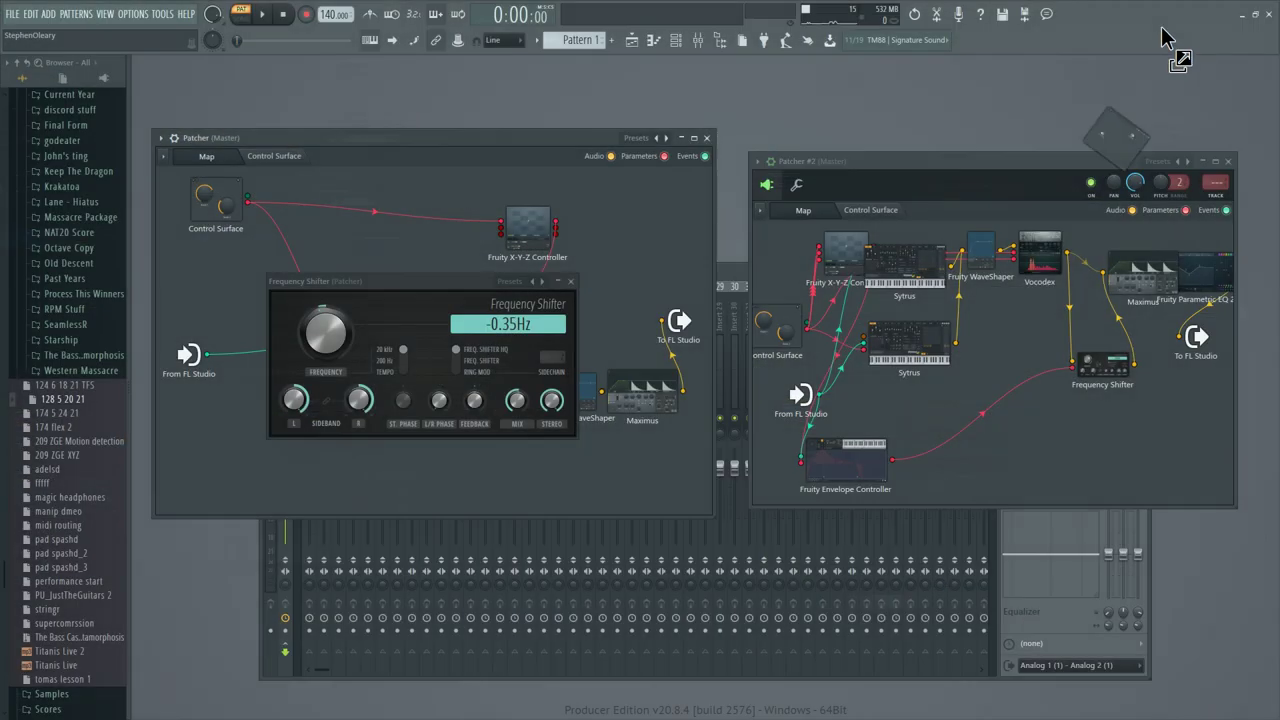
click(571, 281)
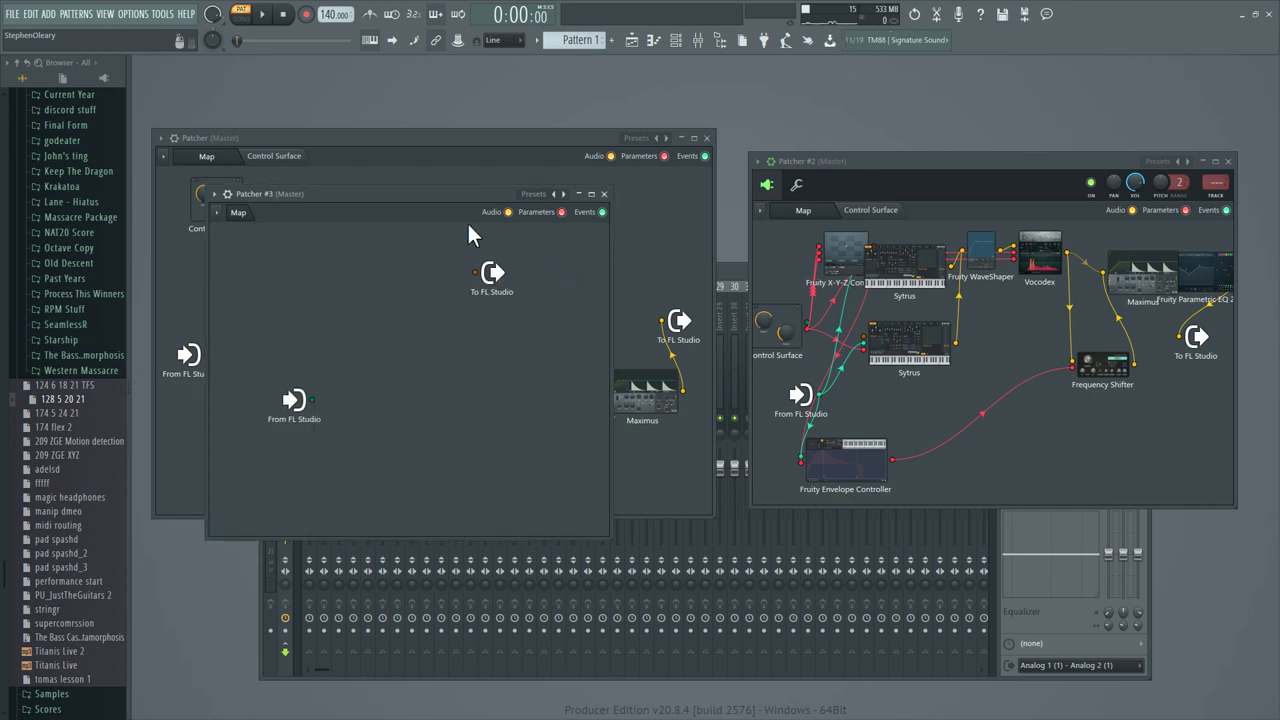
drag(439, 204, 464, 207)
drag(631, 540, 797, 592)
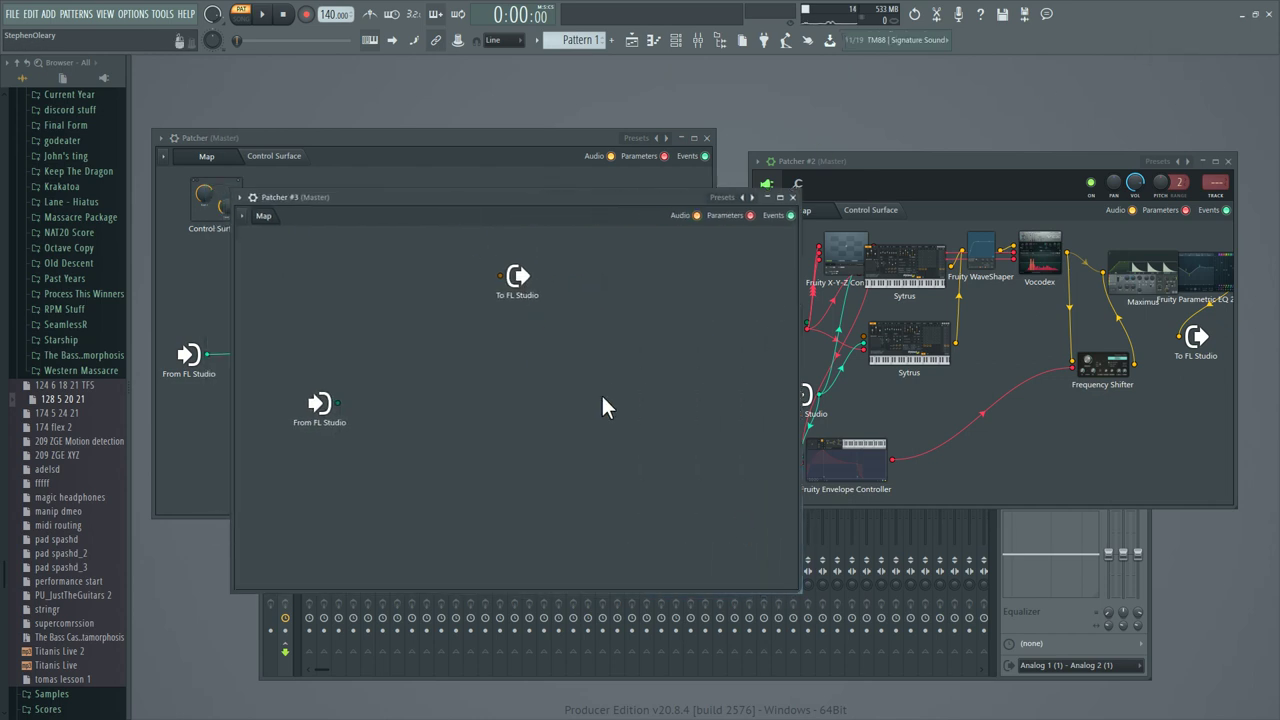
drag(514, 277, 726, 357)
Add Sytrus to Patcher #3 and set its first operator to a saw wave.
key(F8)
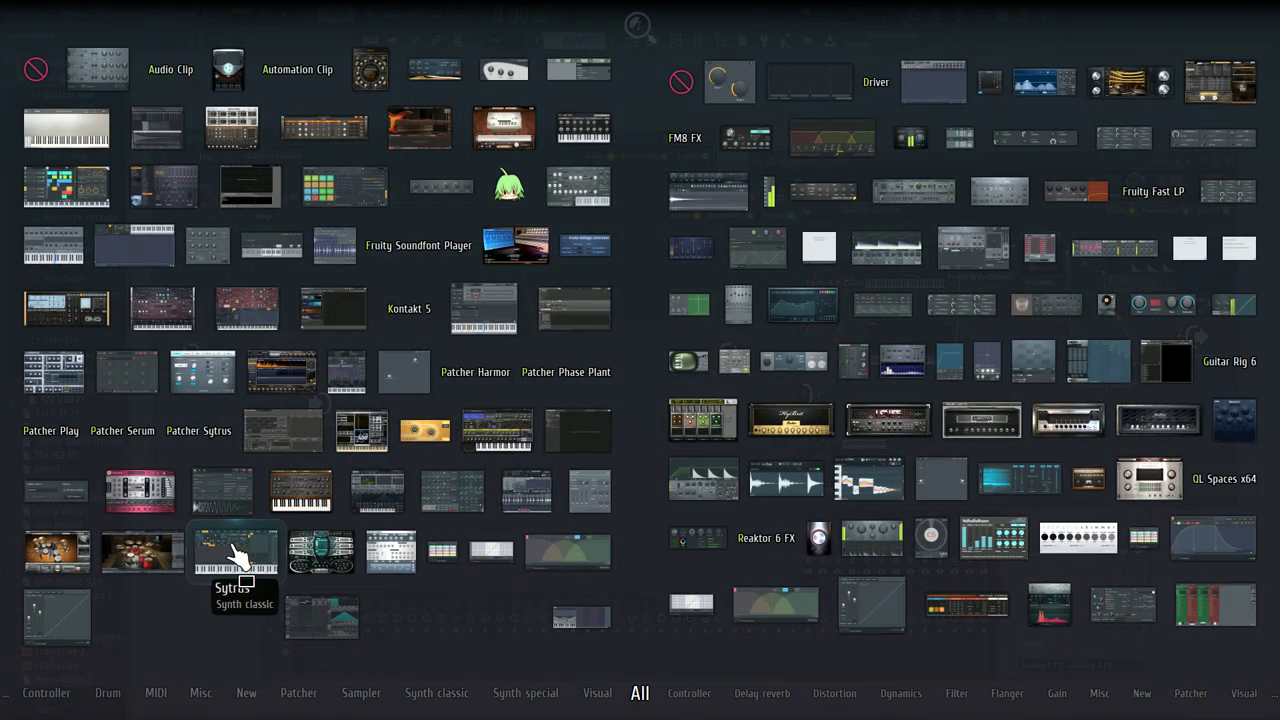
drag(243, 560, 472, 425)
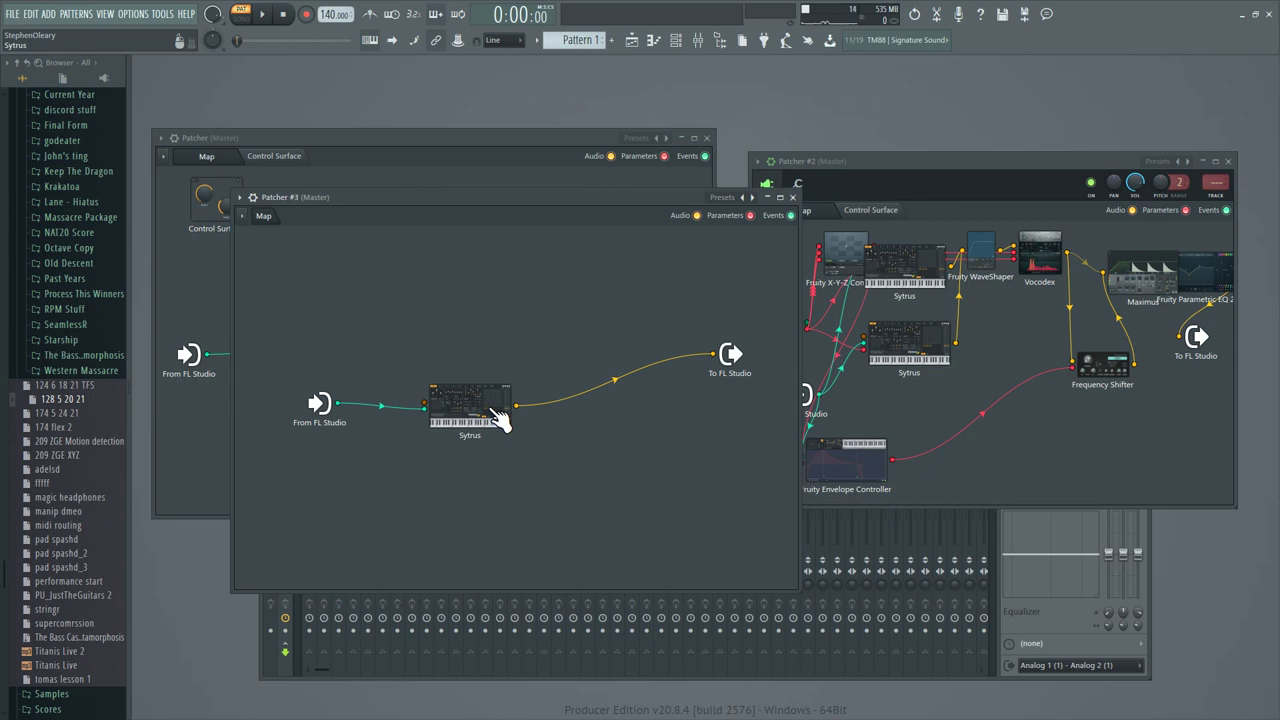
click(497, 418)
click(410, 262)
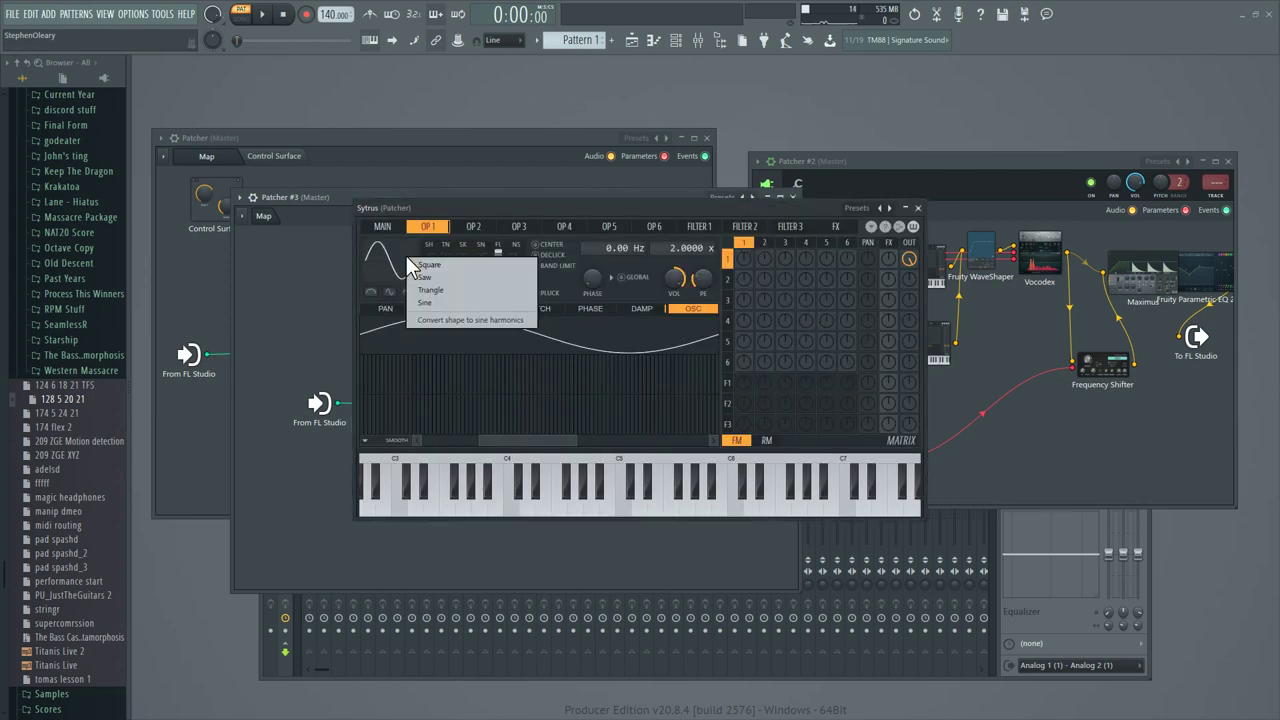
click(474, 276)
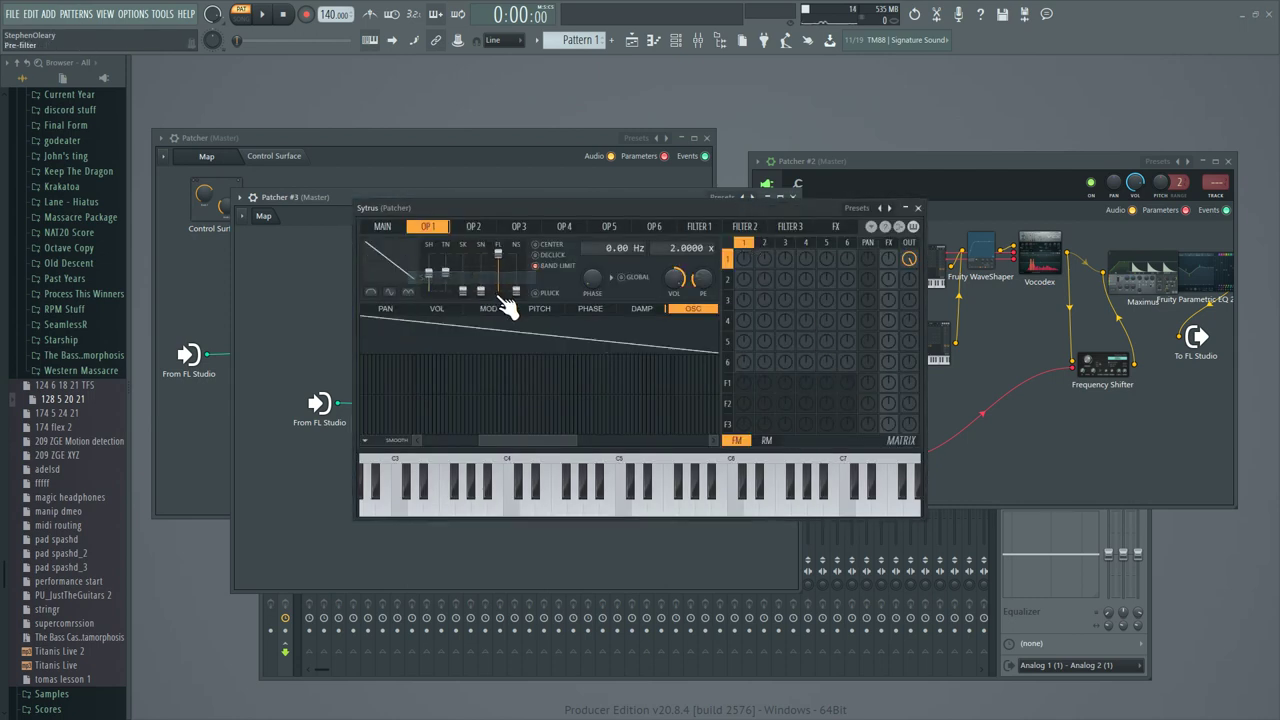
click(917, 209)
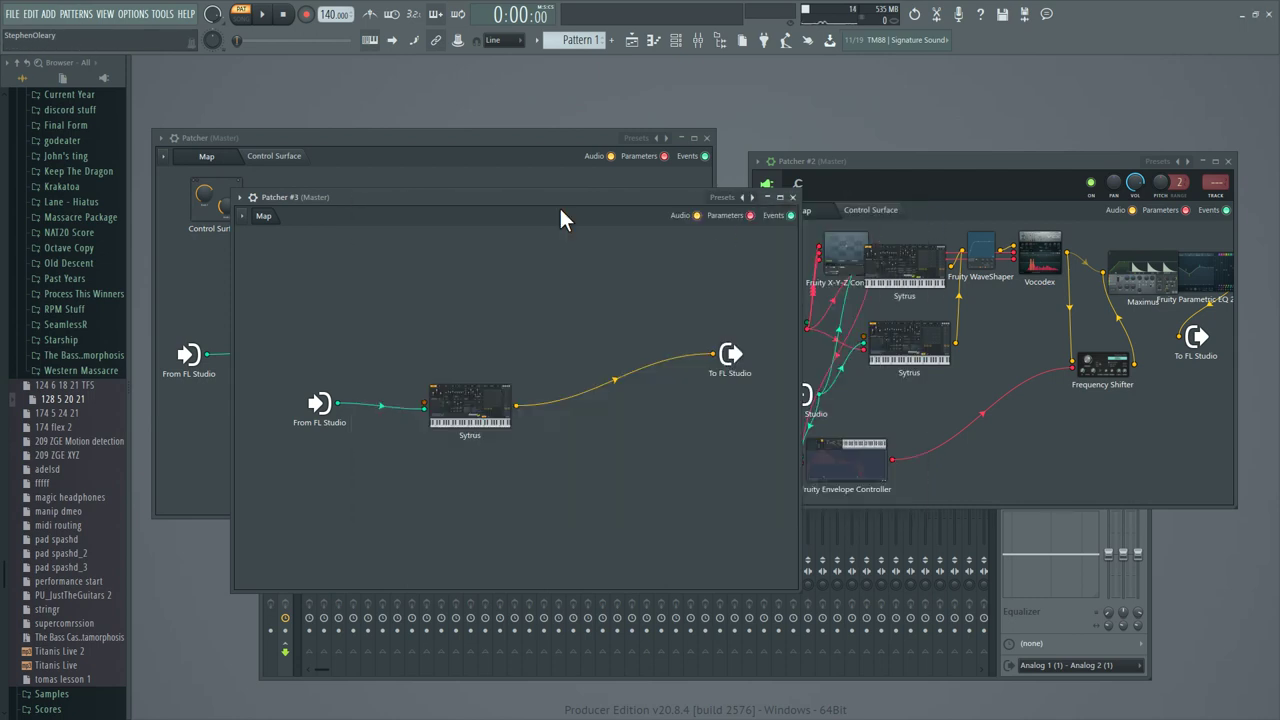
Set the Sytrus root note to C8 in channel settings, then return to the routing map.
click(282, 222)
click(300, 226)
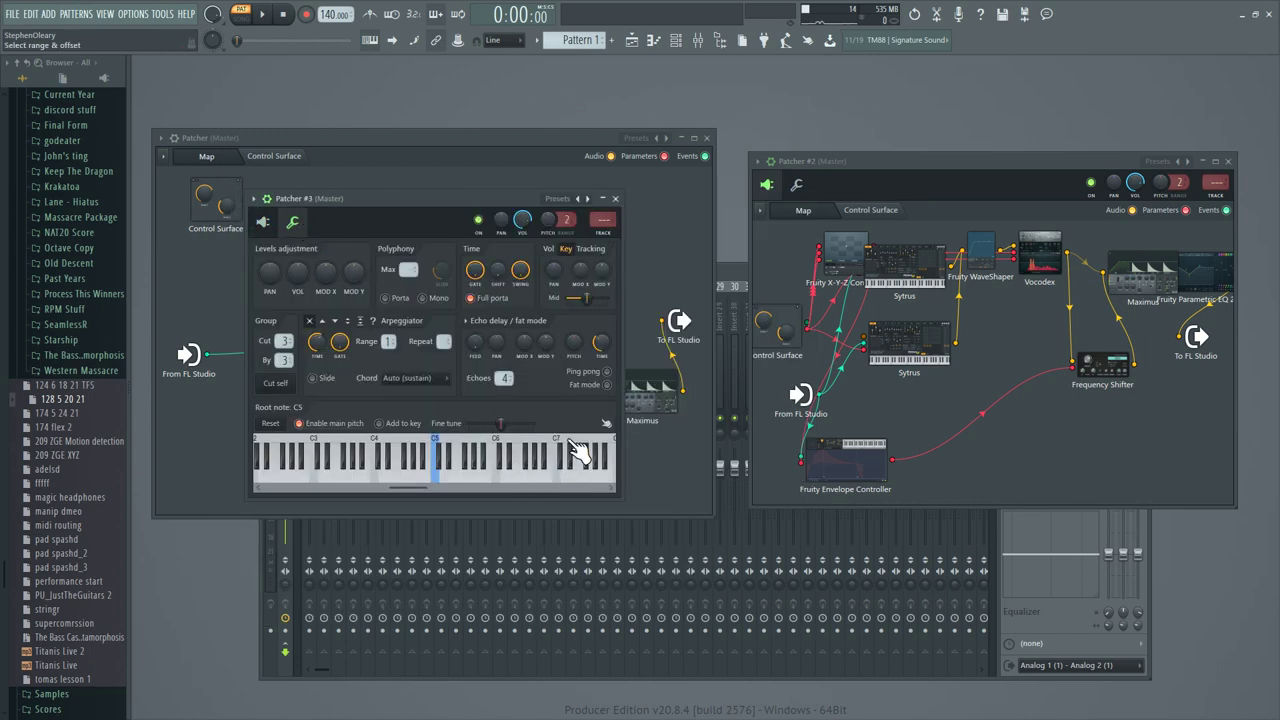
right_click(562, 450)
drag(423, 488, 472, 488)
right_click(575, 455)
click(265, 224)
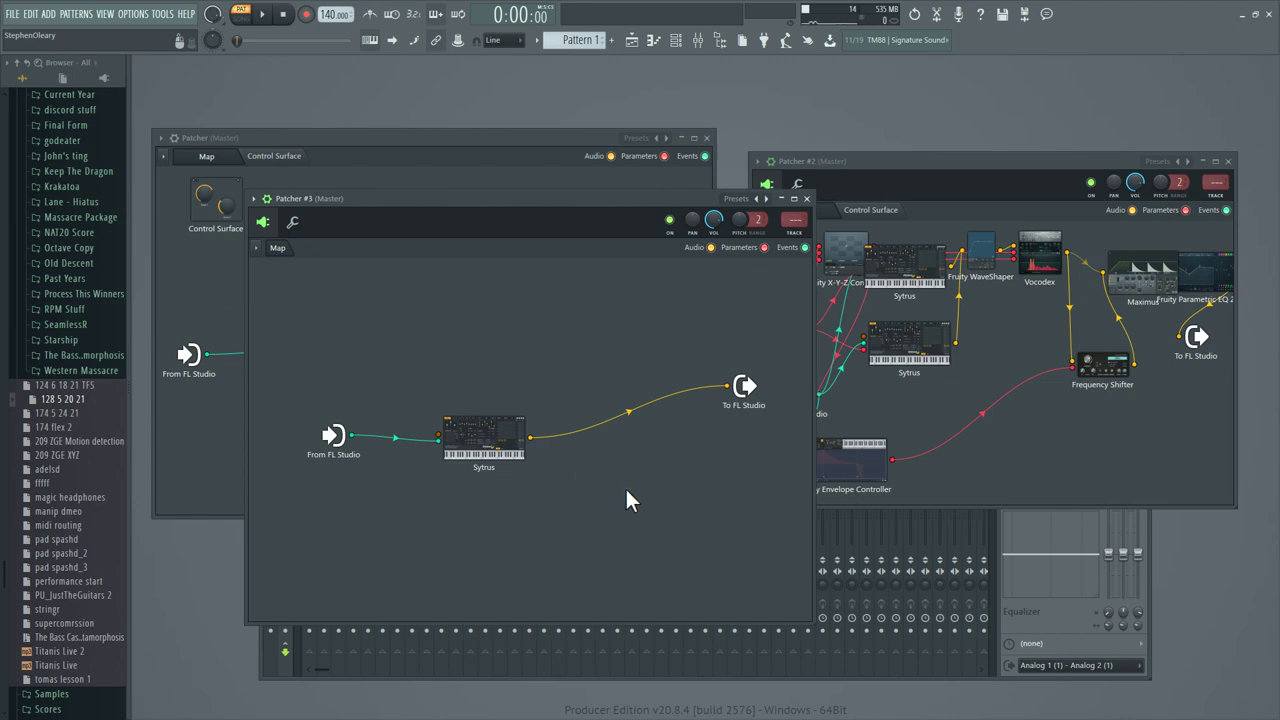
key(F8)
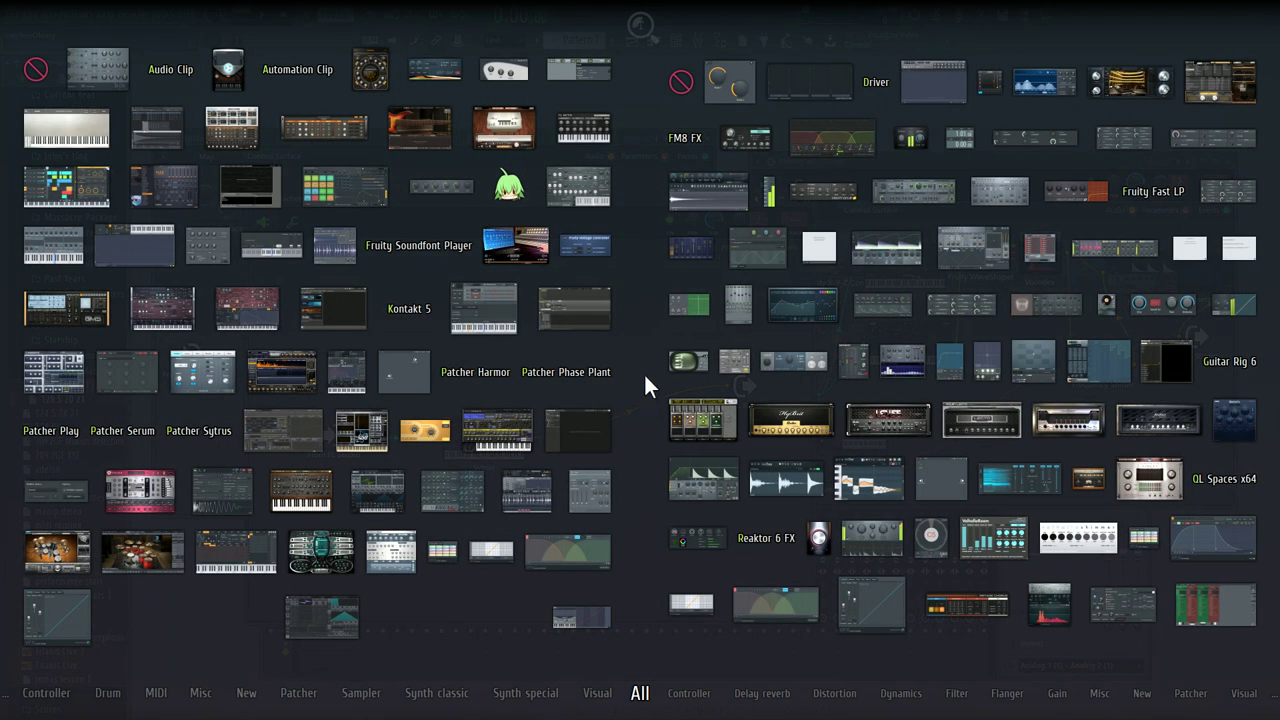
Insert a Frequency Shifter between Sytrus and the Patcher #3 output.
drag(740, 145, 600, 460)
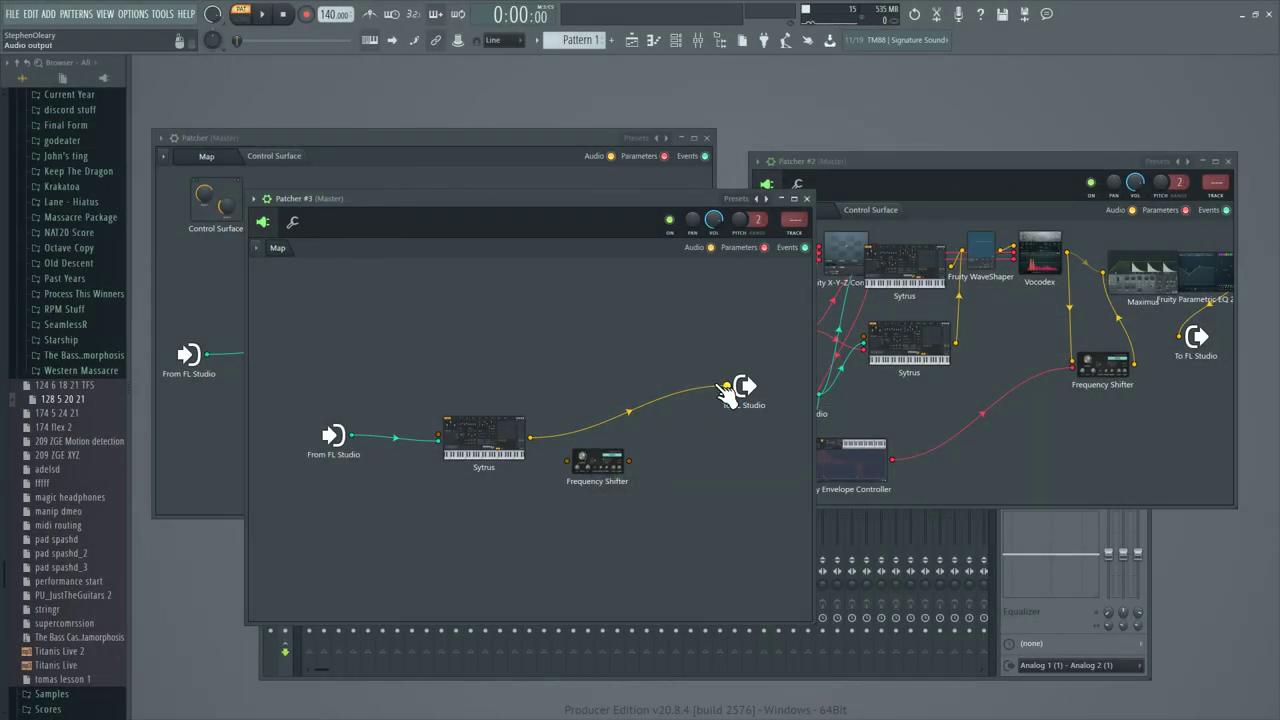
mouse_move(727, 390)
mouse_down()
mouse_move(567, 461)
mouse_move(727, 388)
mouse_up()
click(500, 438)
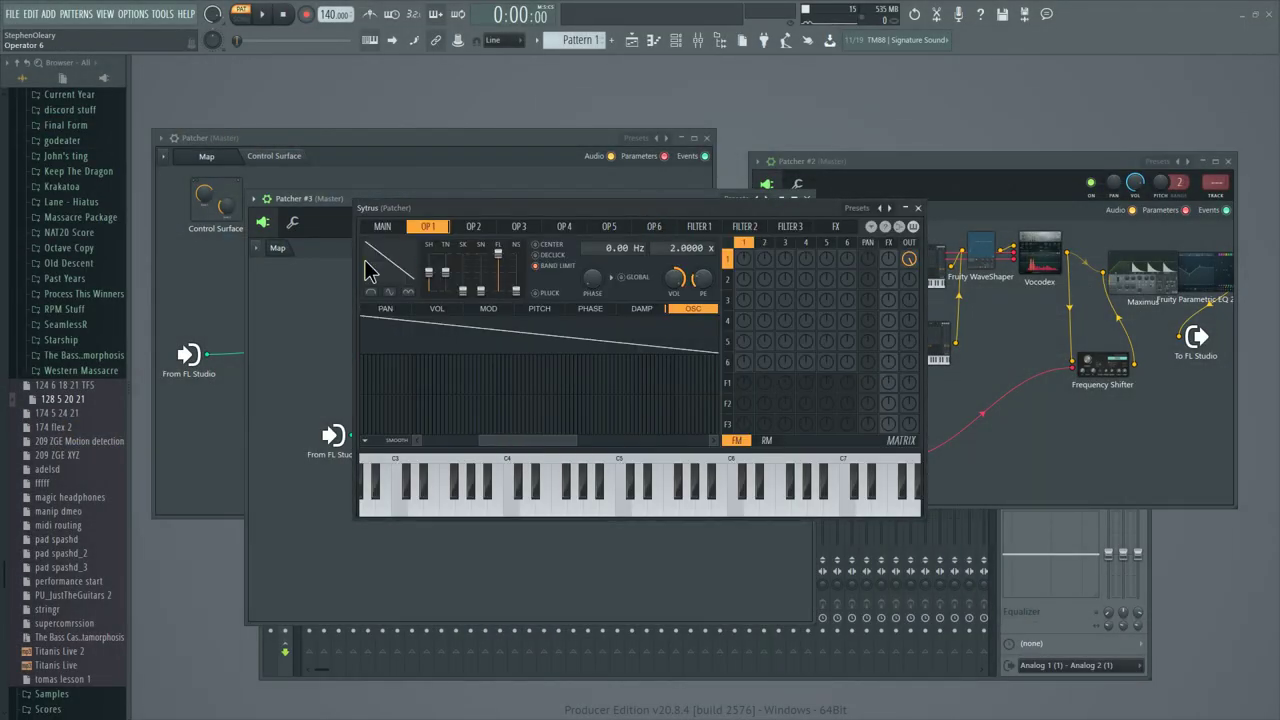
drag(620, 207, 297, 234)
Test the Frequency Shifter with a note, switch its range to 20kHz, and settle at 691Hz.
click(665, 428)
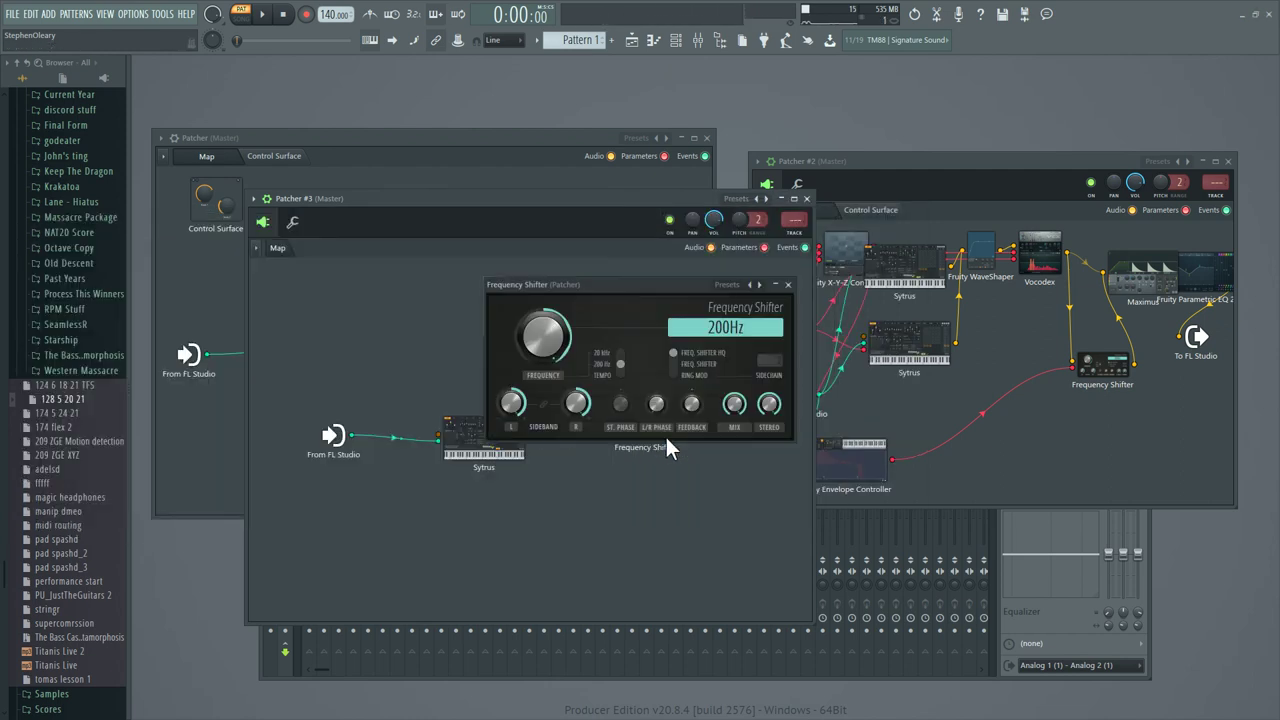
mouse_move(548, 343)
mouse_down()
mouse_move(548, 395)
mouse_move(548, 343)
mouse_up()
key(z)
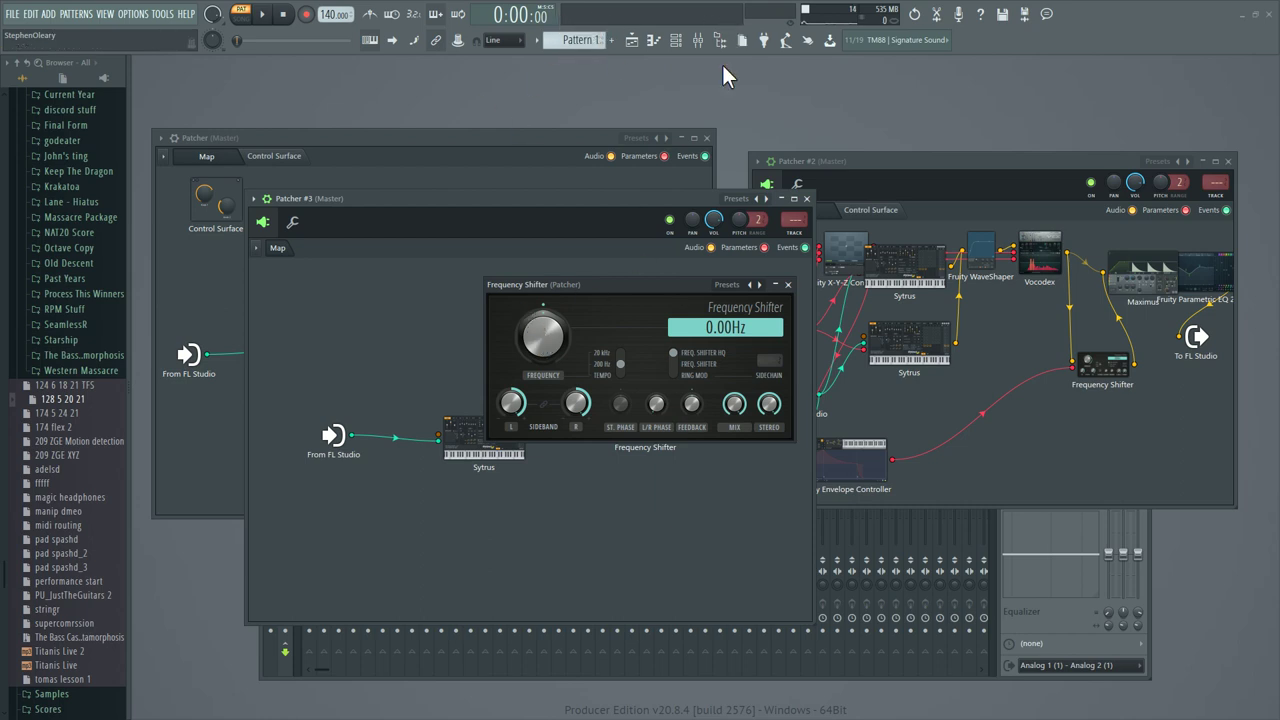
drag(542, 345, 542, 280)
click(621, 356)
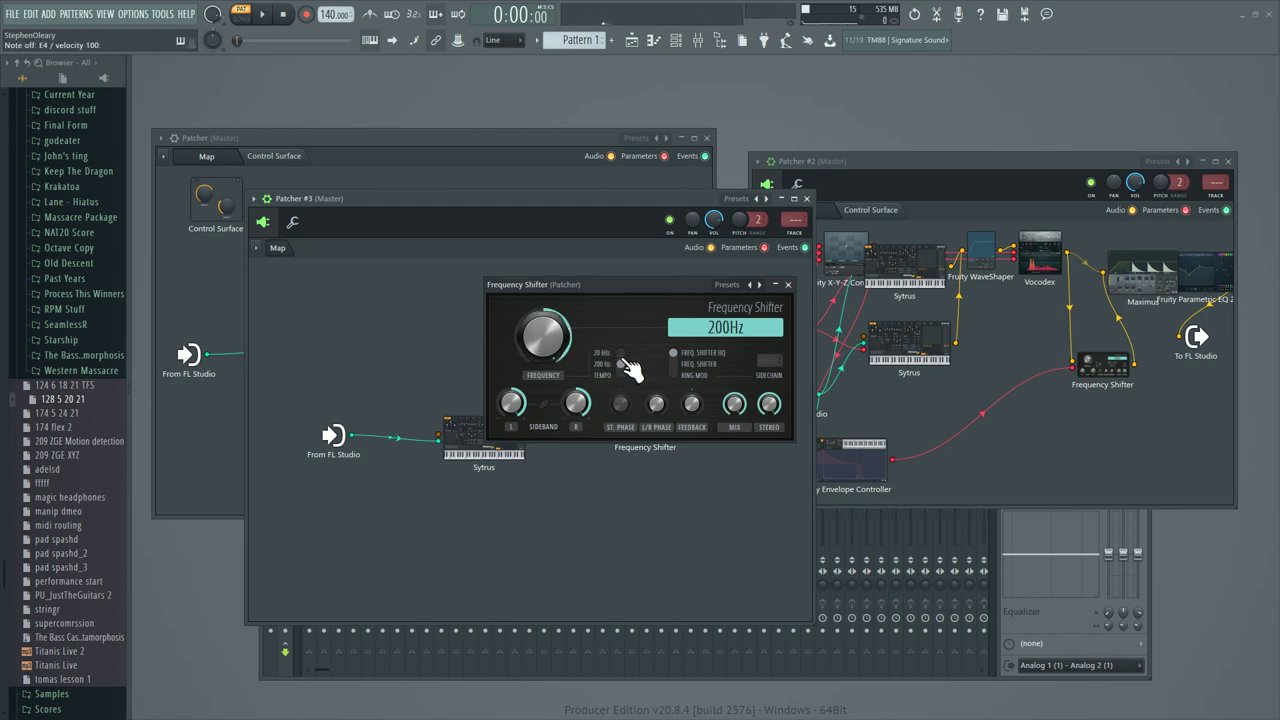
drag(566, 345, 540, 343)
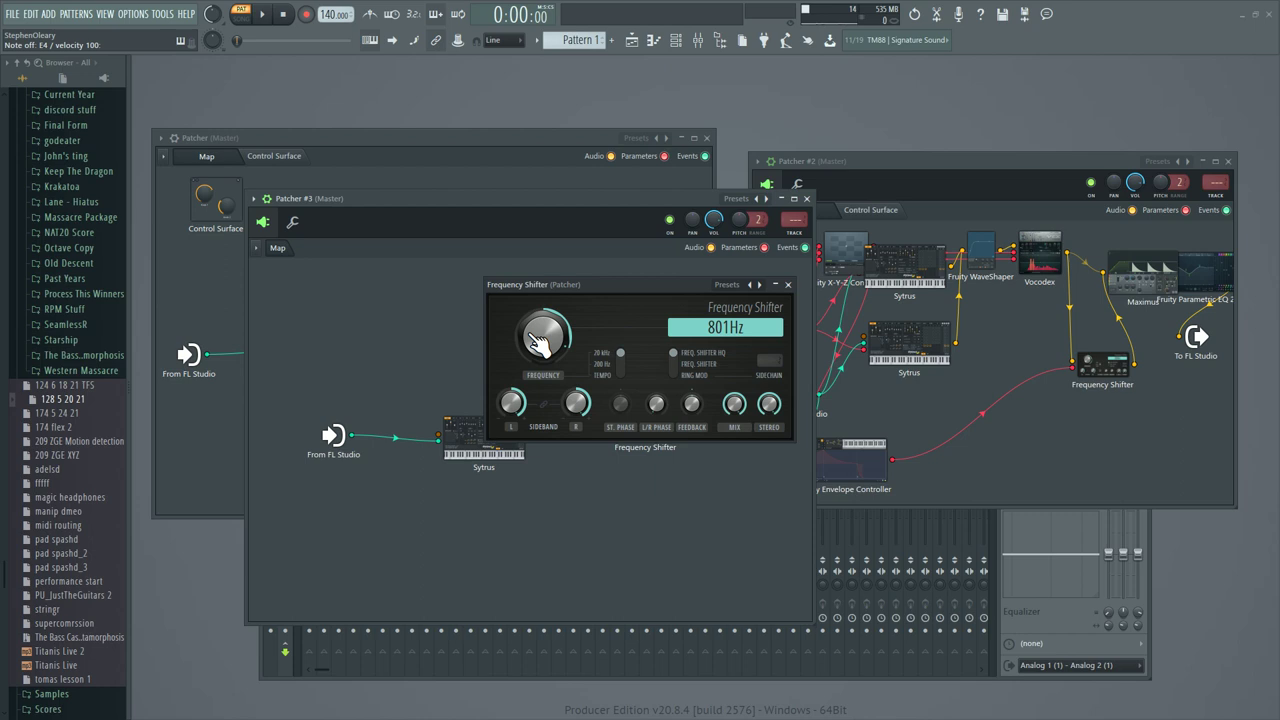
drag(540, 343, 540, 348)
Keep the Frequency Shifter range at 20kHz, turn the shift to -3.04Hz, and lower the mix to about 62% wet.
click(623, 360)
click(628, 358)
drag(586, 363, 567, 332)
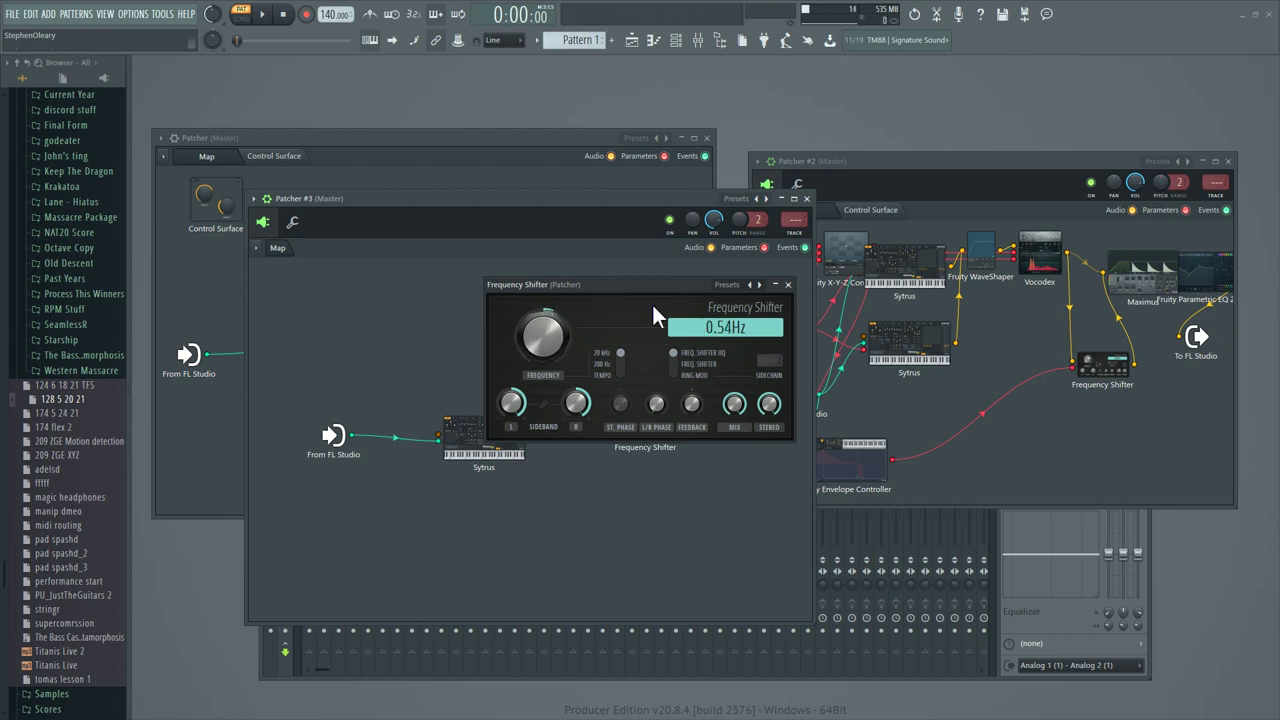
drag(734, 403, 738, 408)
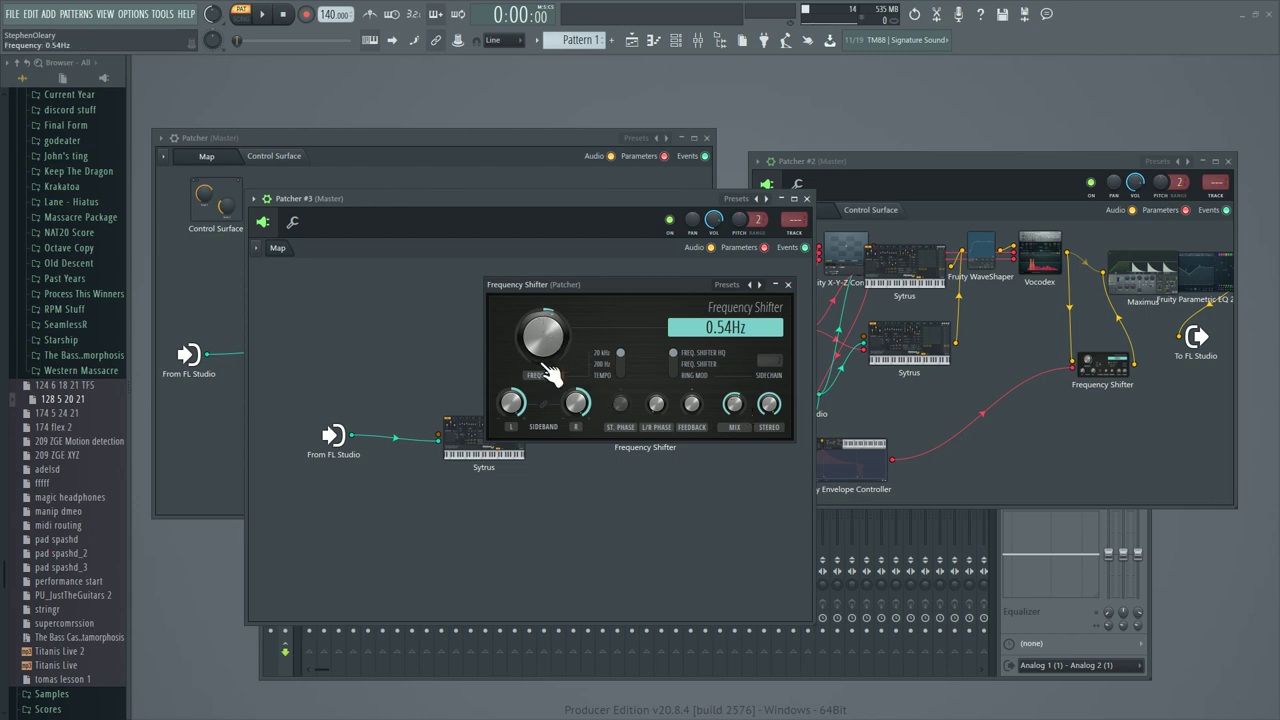
drag(543, 338, 543, 367)
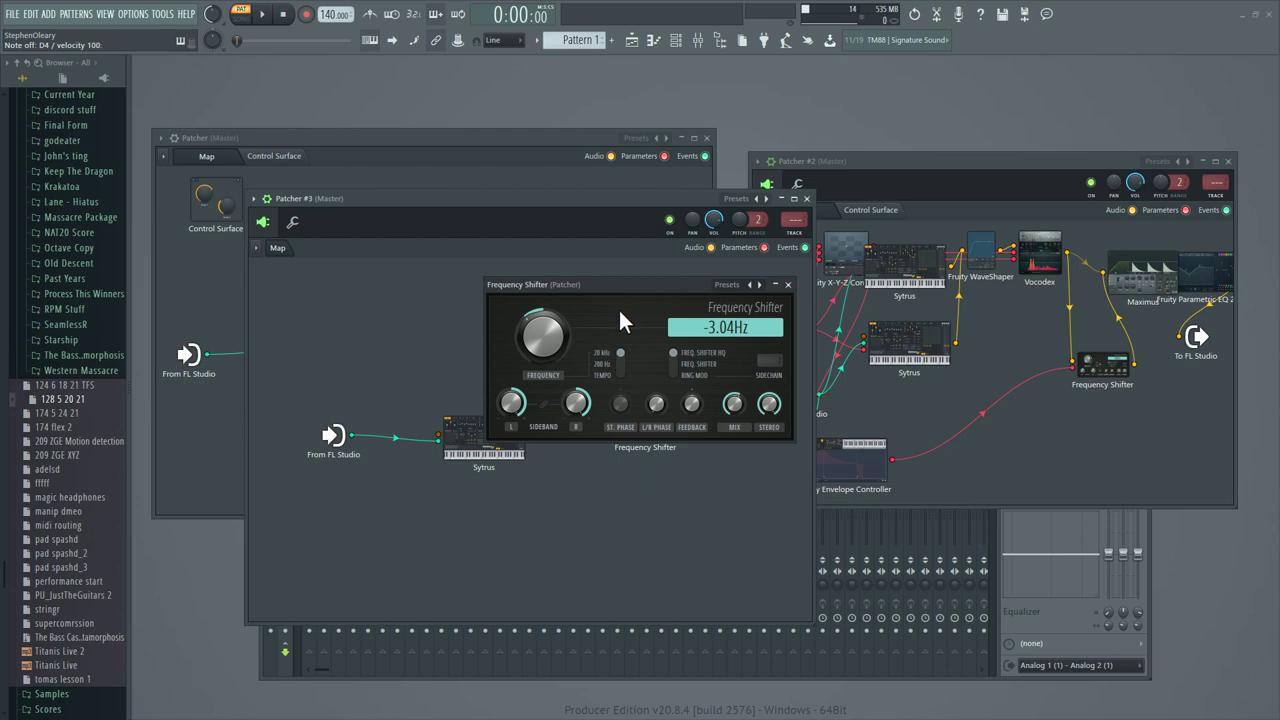
drag(602, 287, 618, 290)
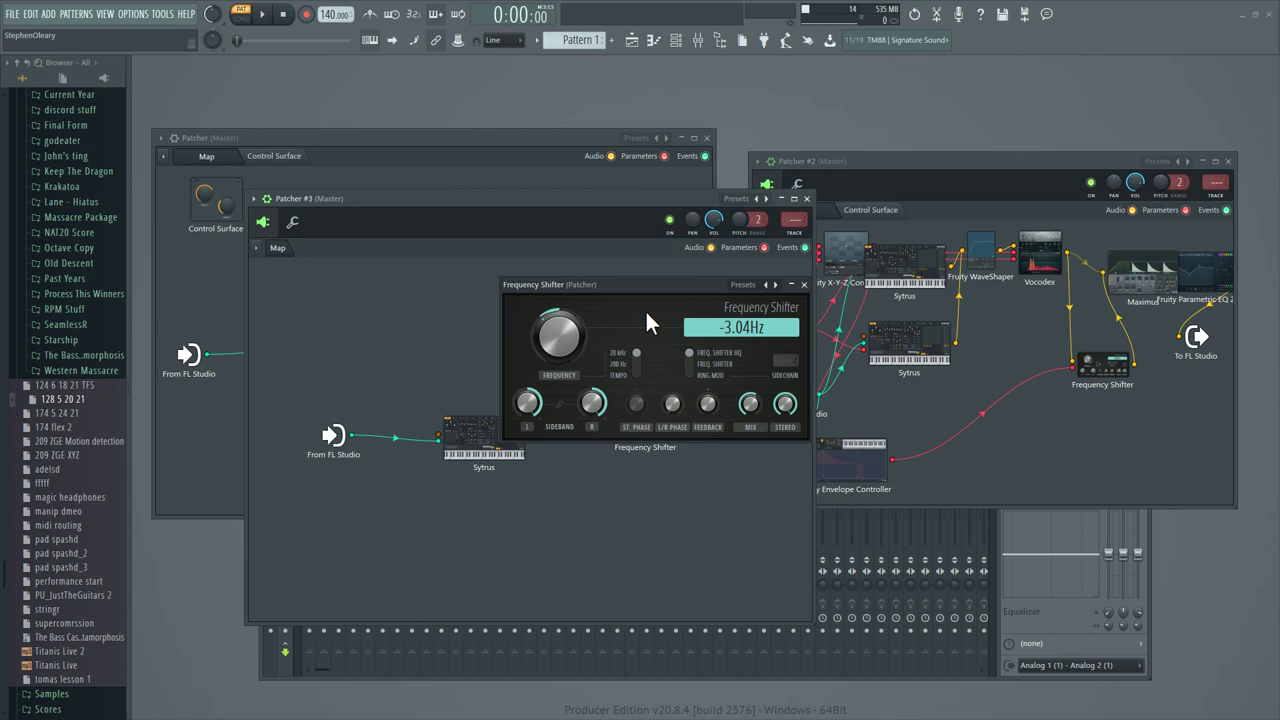
Close the Frequency Shifter and Patcher #3 windows, and nudge the main Patcher into place.
click(803, 285)
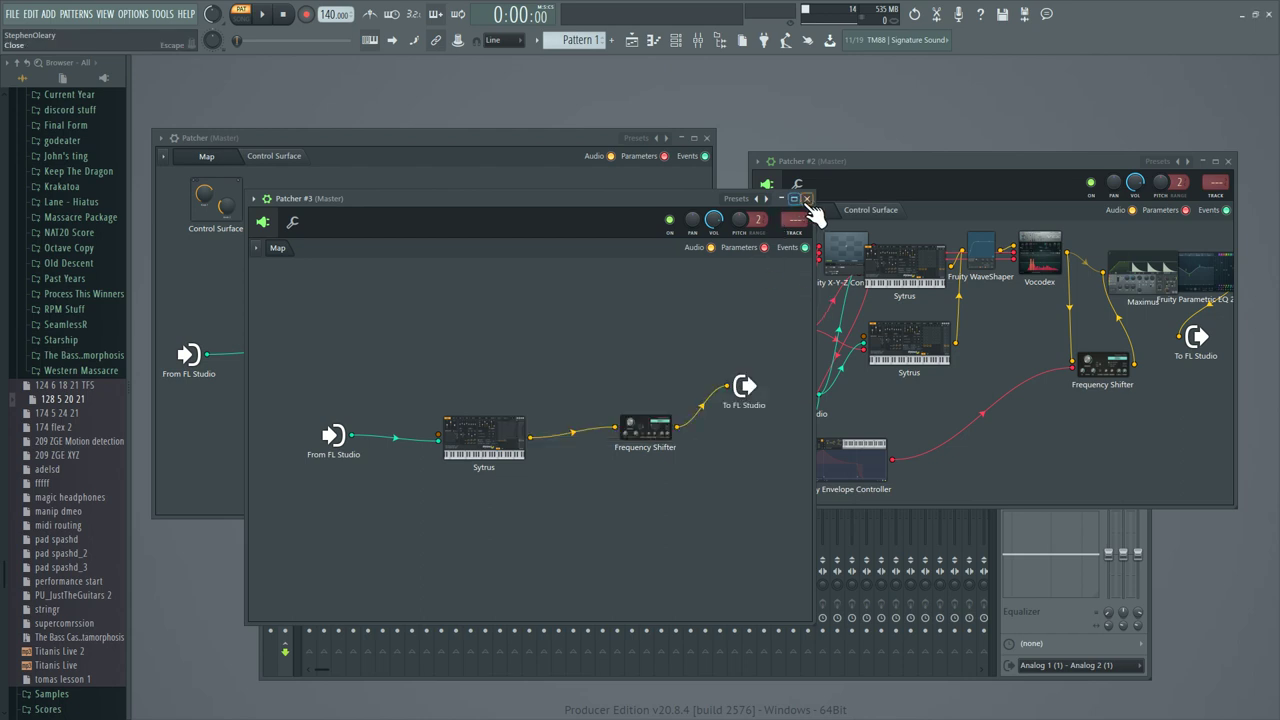
click(807, 198)
drag(604, 140, 602, 150)
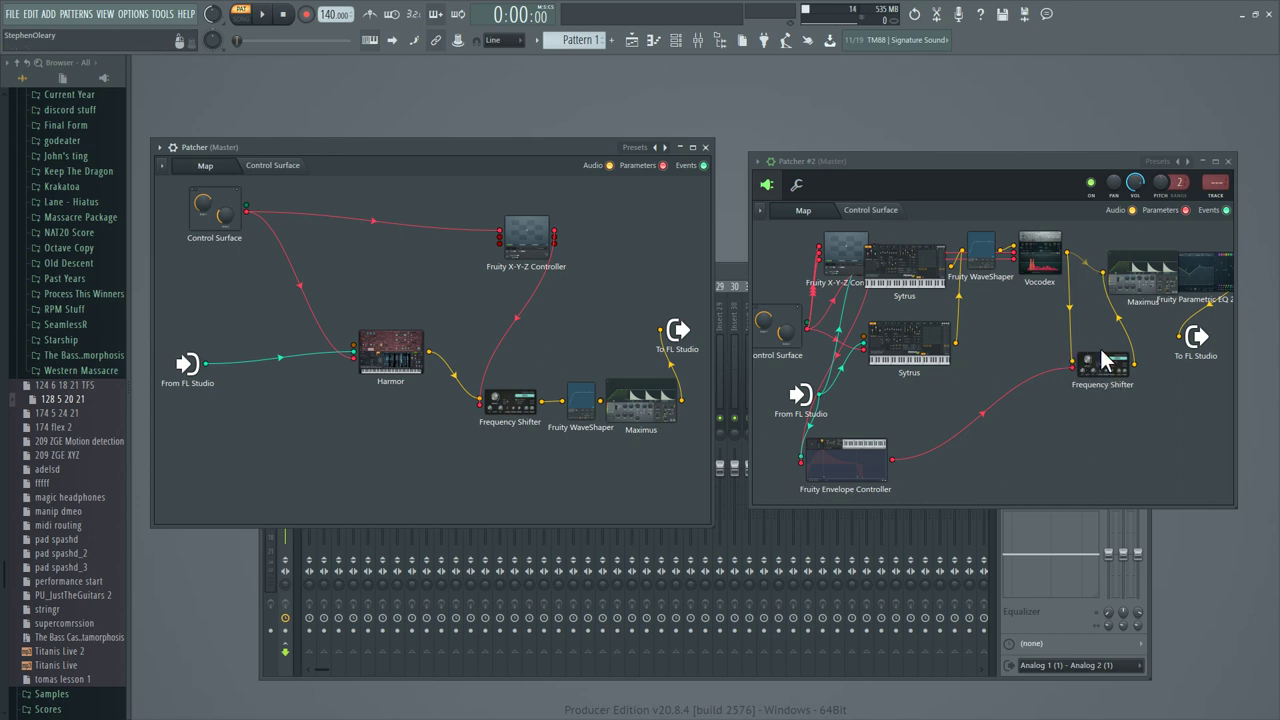
mouse_move(492, 145)
mouse_down()
mouse_move(505, 138)
mouse_move(500, 155)
mouse_up()
Place Frequency Shifter above the chain, wire Harmor's output toward WaveShaper, and view the control surface.
drag(546, 420, 550, 357)
drag(459, 410, 586, 400)
click(275, 176)
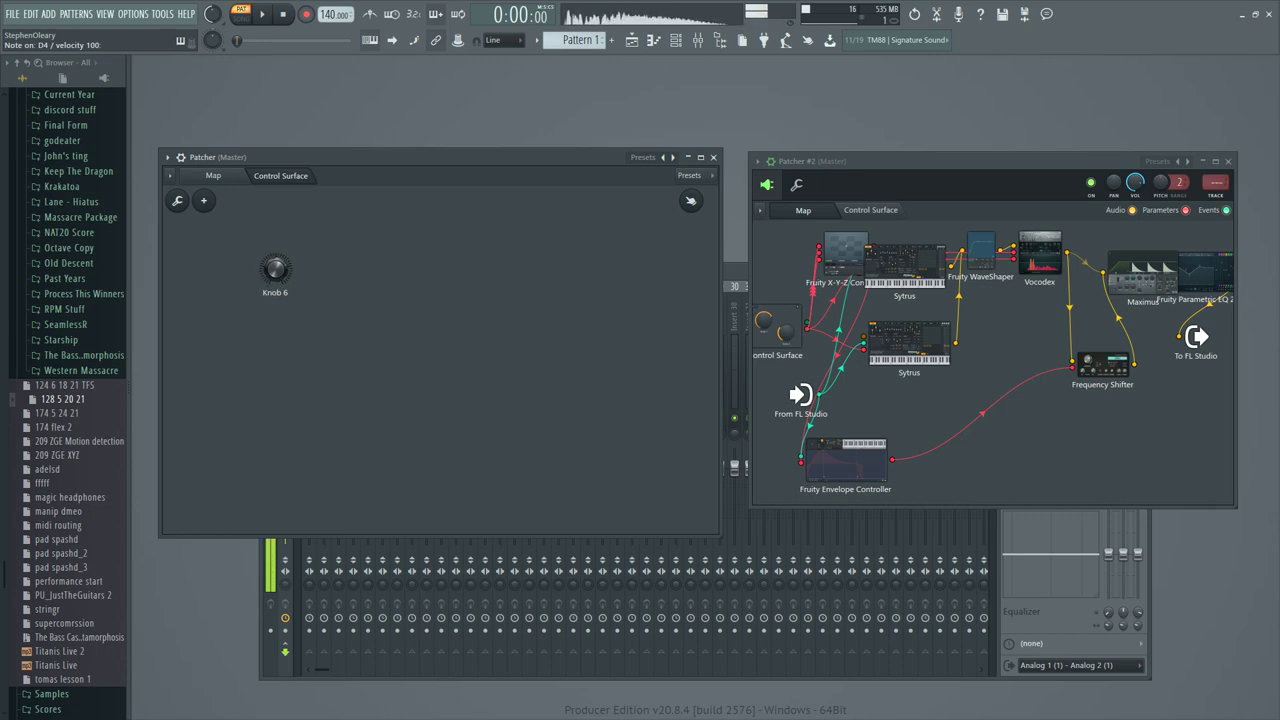
click(213, 175)
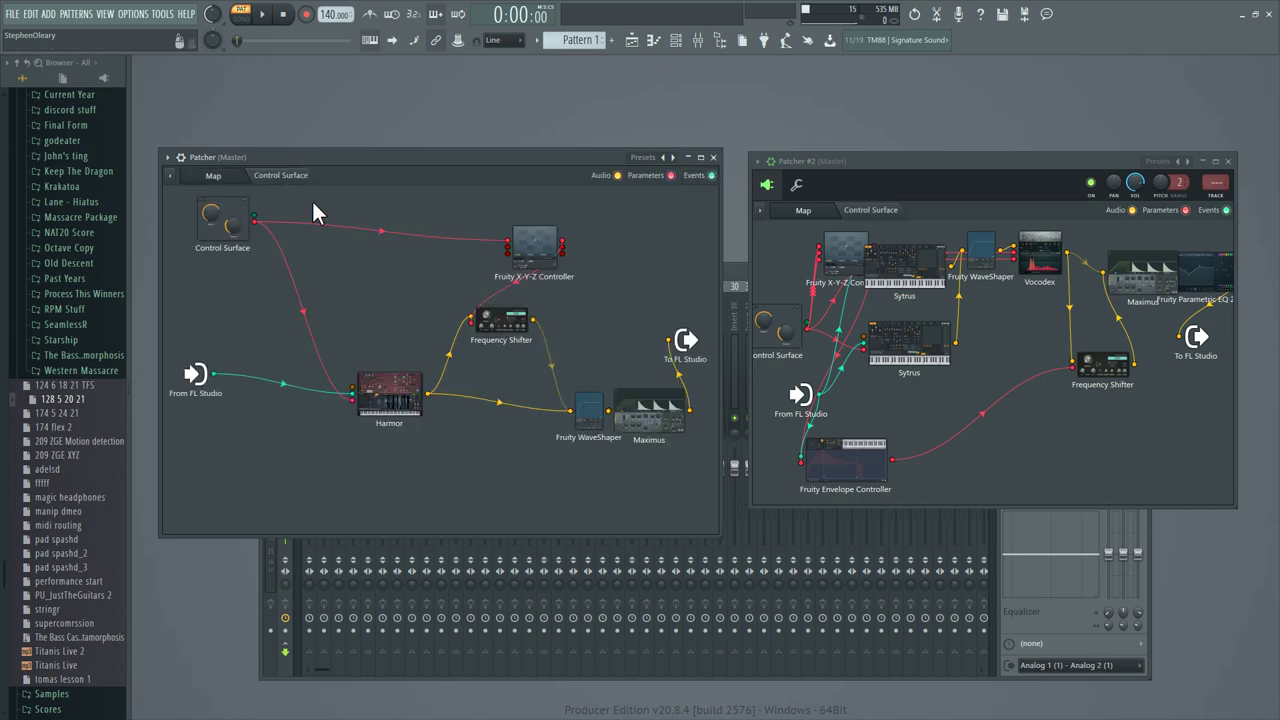
click(410, 395)
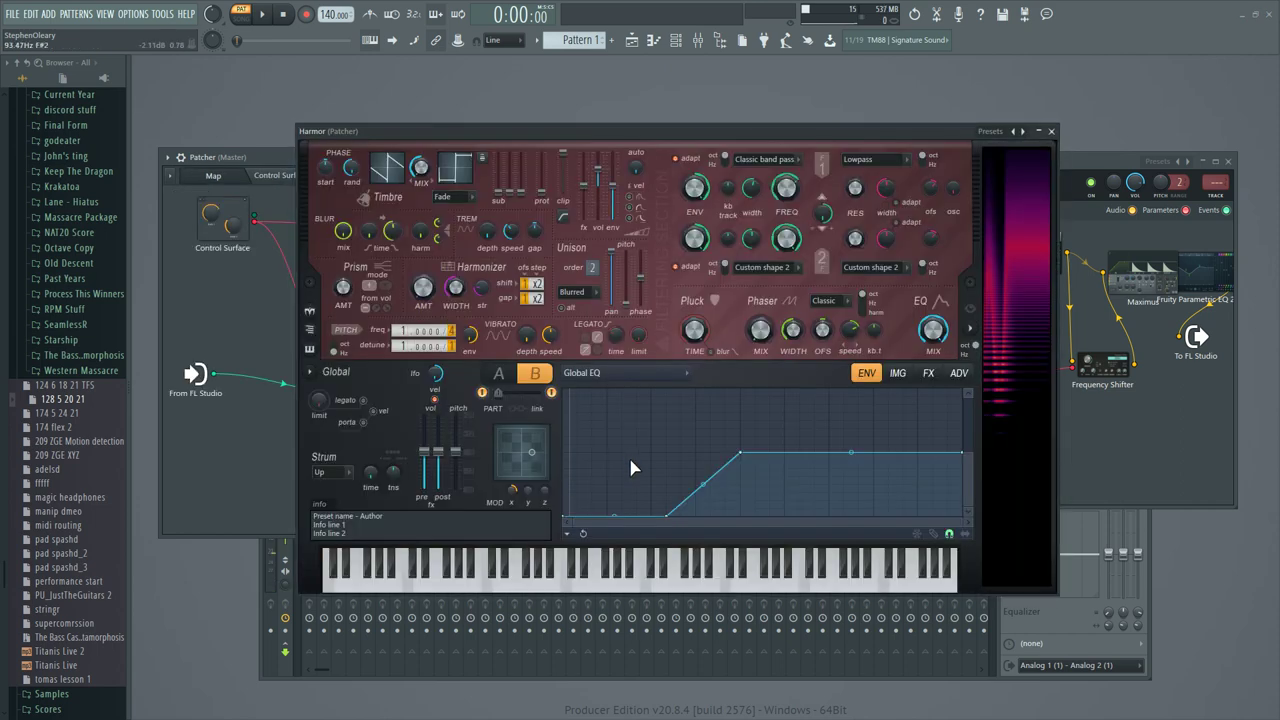
click(507, 382)
click(538, 375)
click(968, 377)
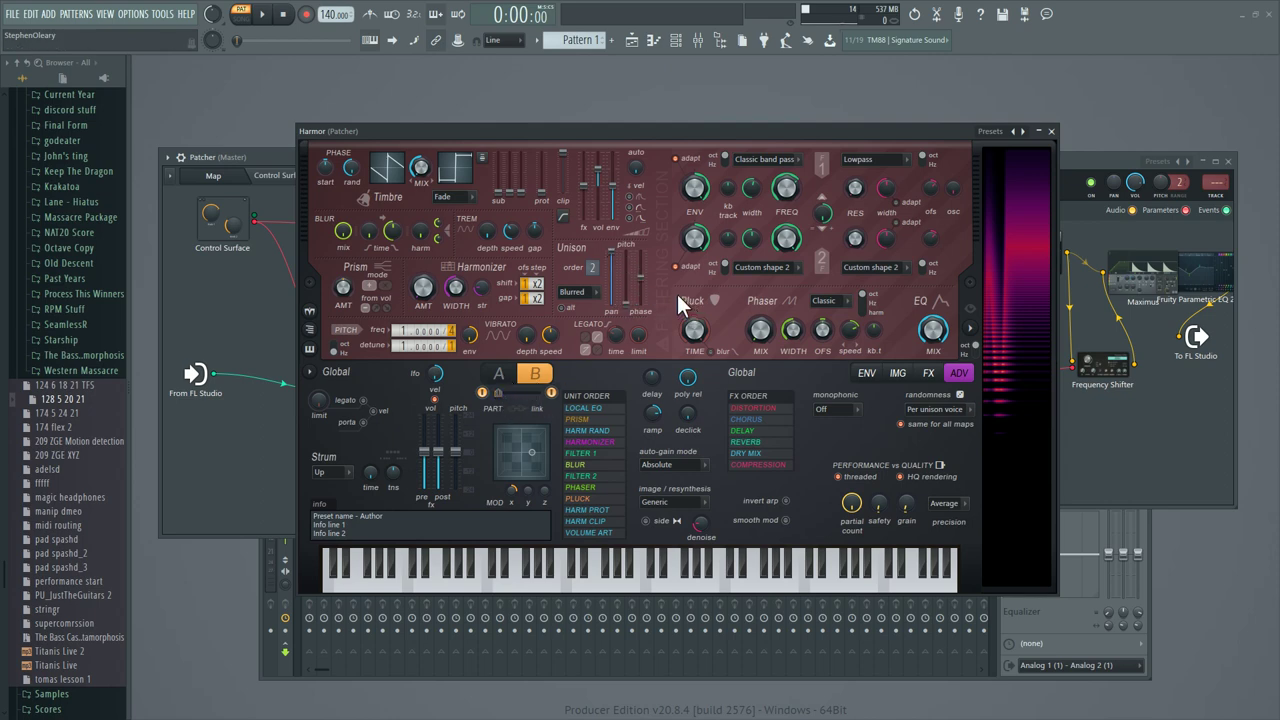
click(866, 373)
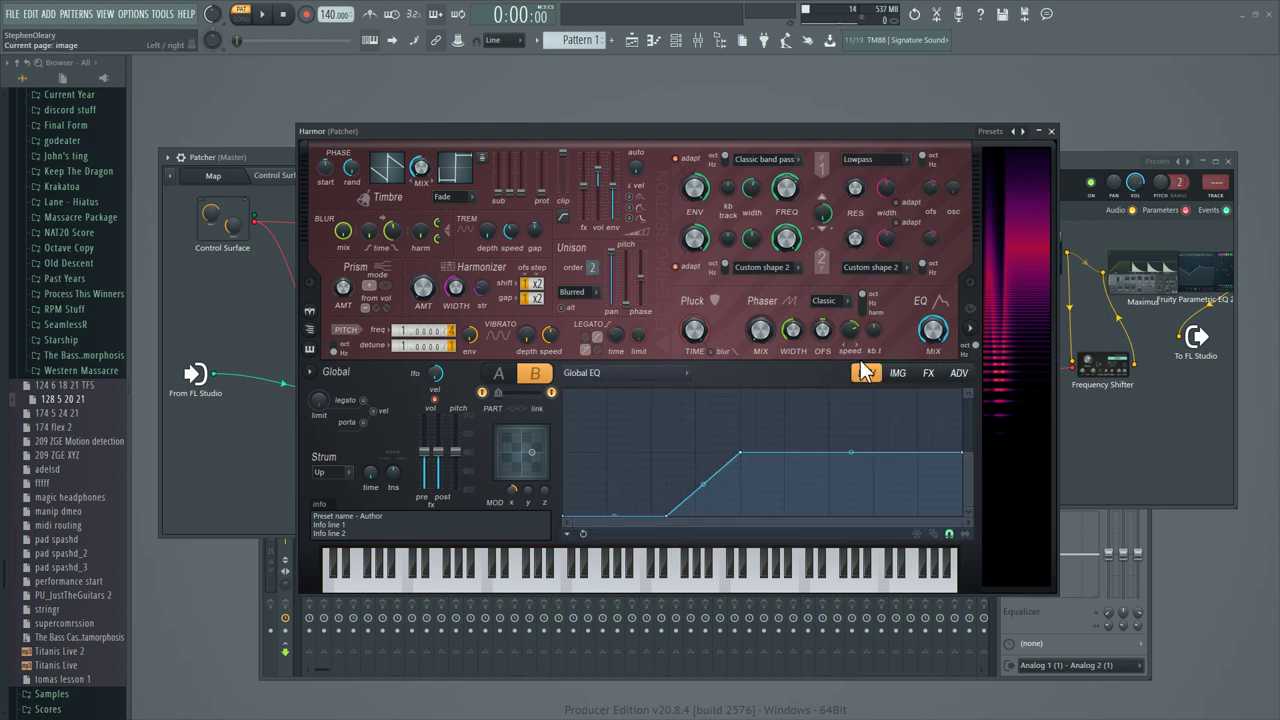
click(498, 373)
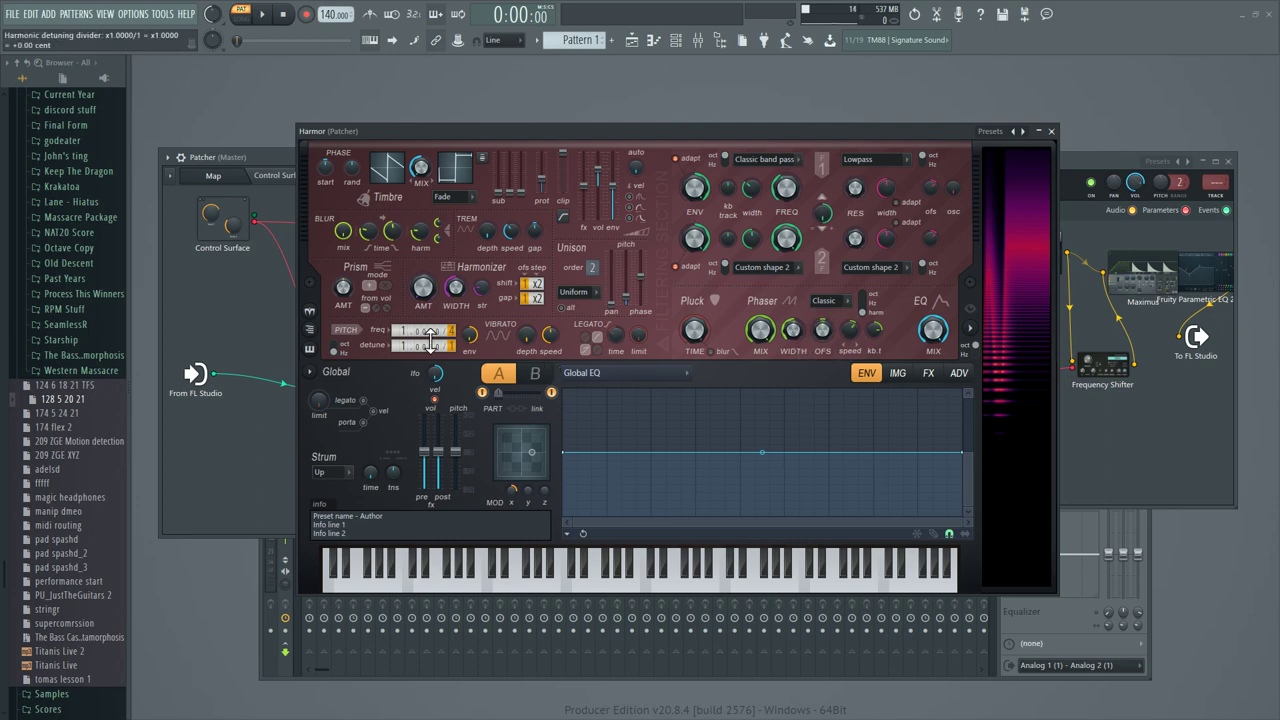
click(929, 373)
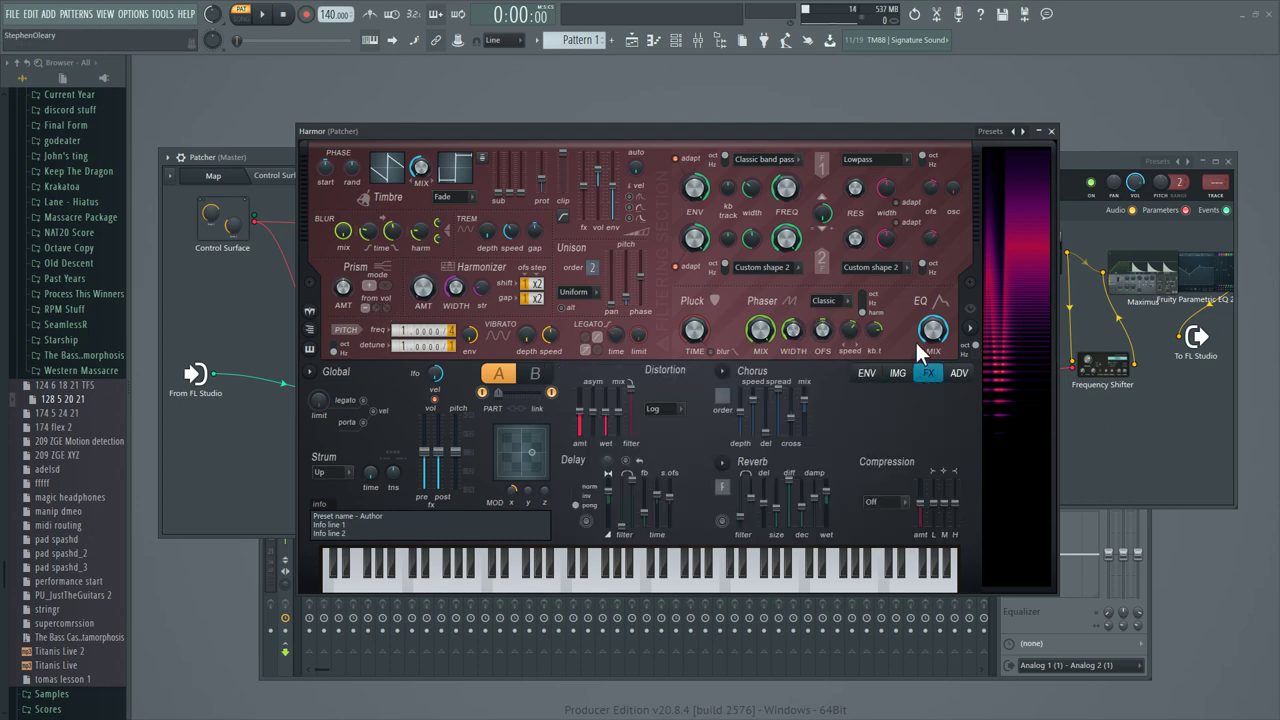
click(1050, 131)
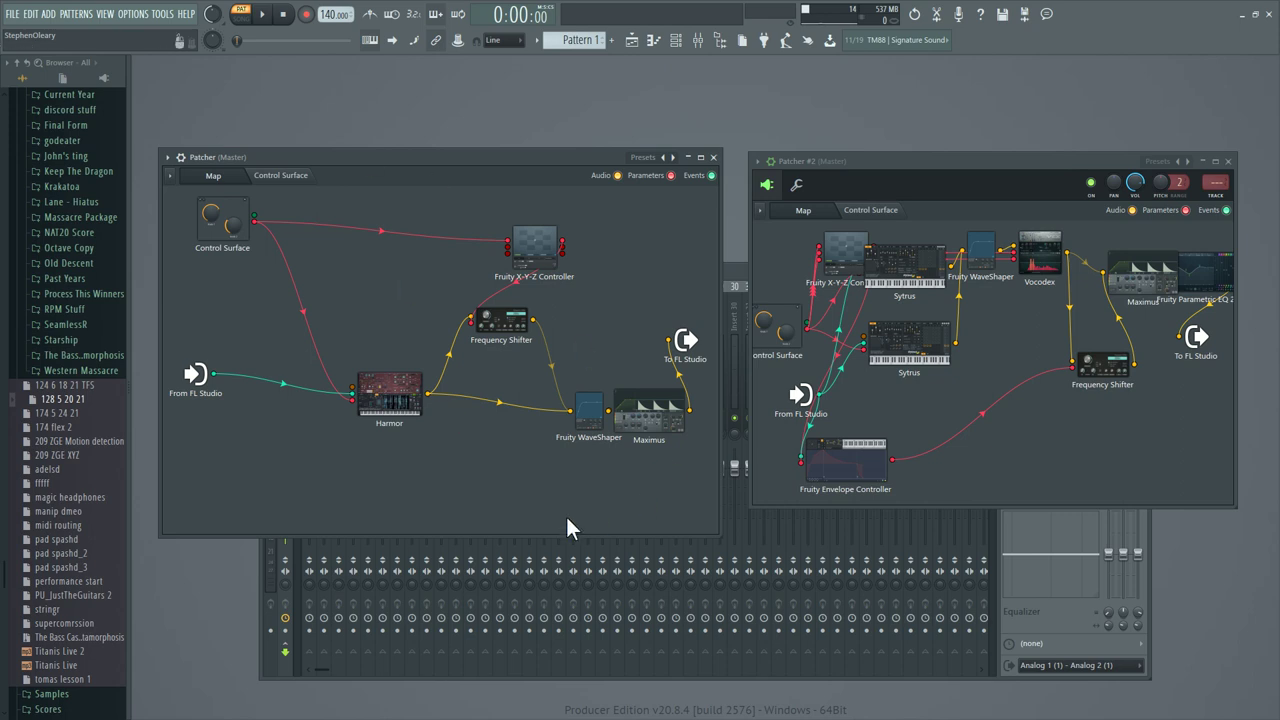
Check Knob 6 on the control surface, return to the map, and open the Fruity X-Y-Z Controller's curve.
click(281, 176)
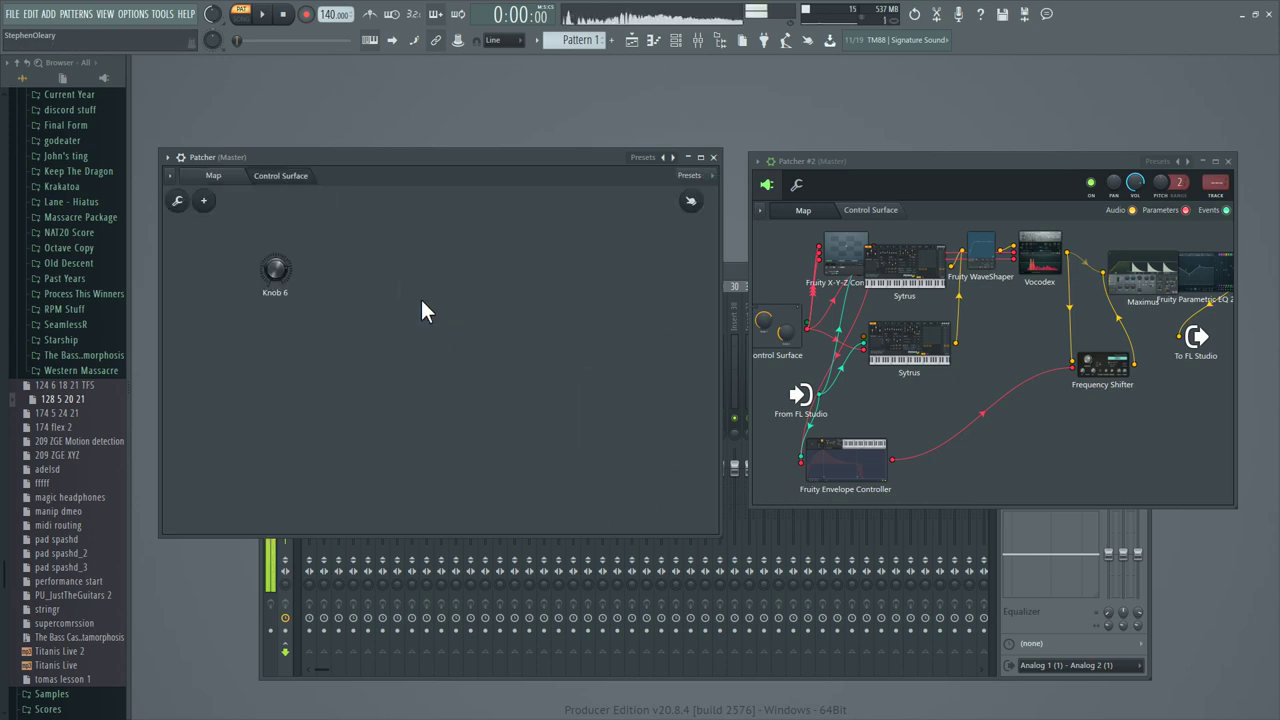
click(226, 176)
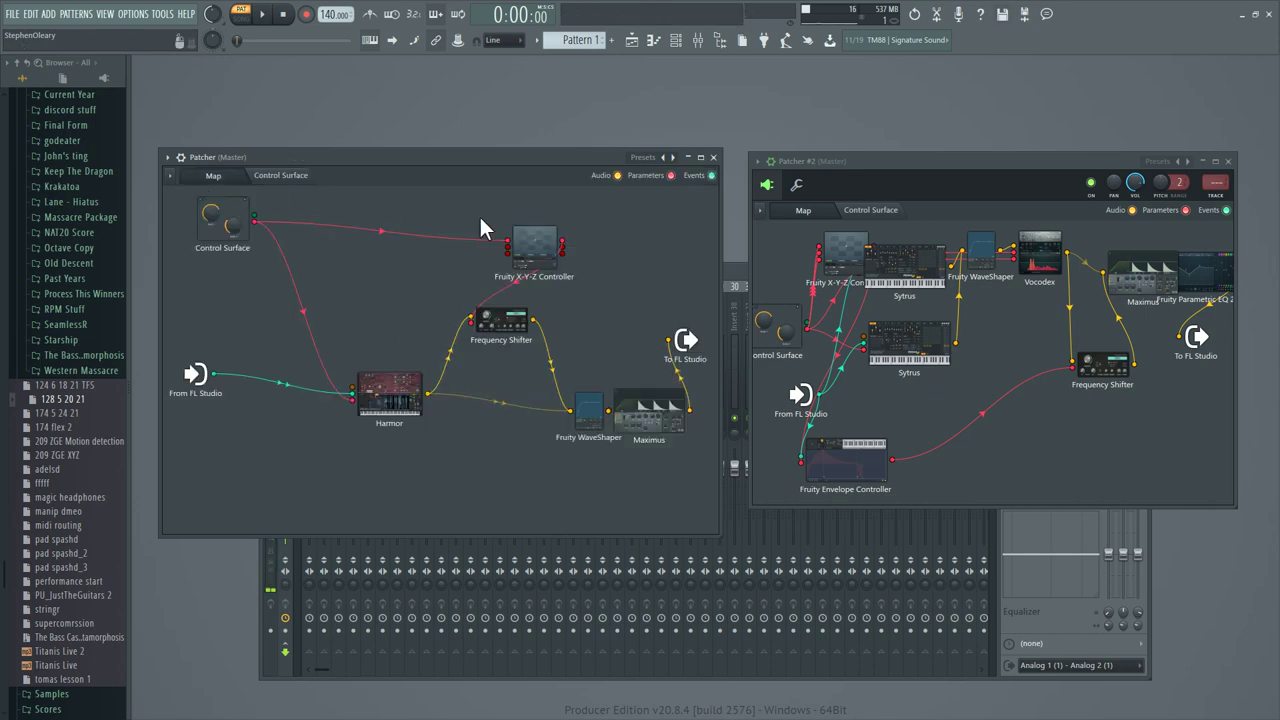
click(502, 321)
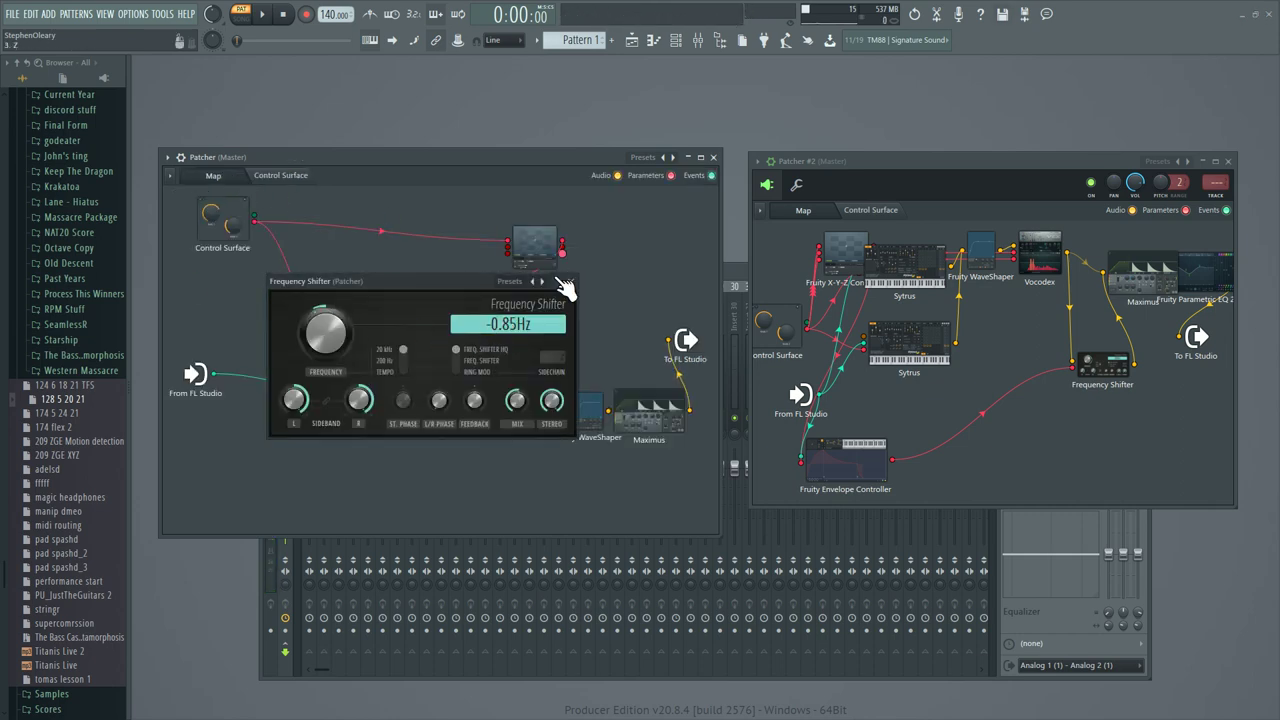
click(535, 245)
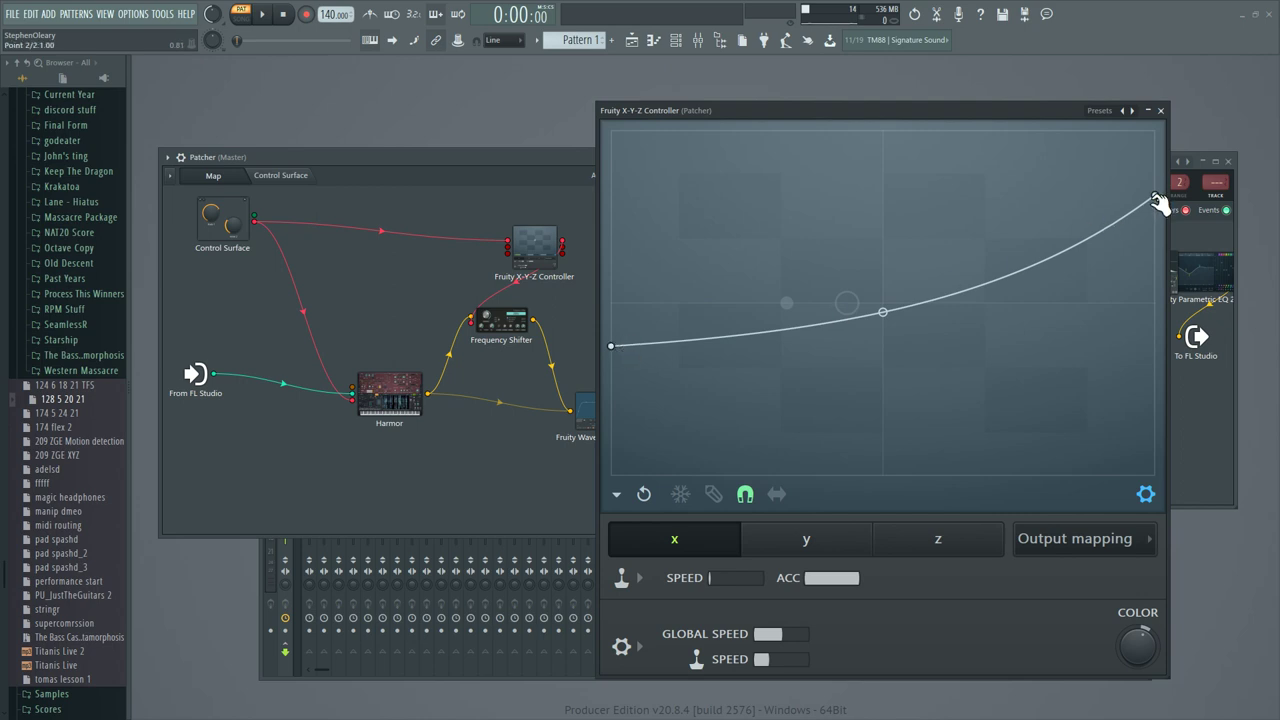
Move the X-Y-Z Controller to the lower left, raise Patcher #2, and shift the main Patcher right.
click(310, 177)
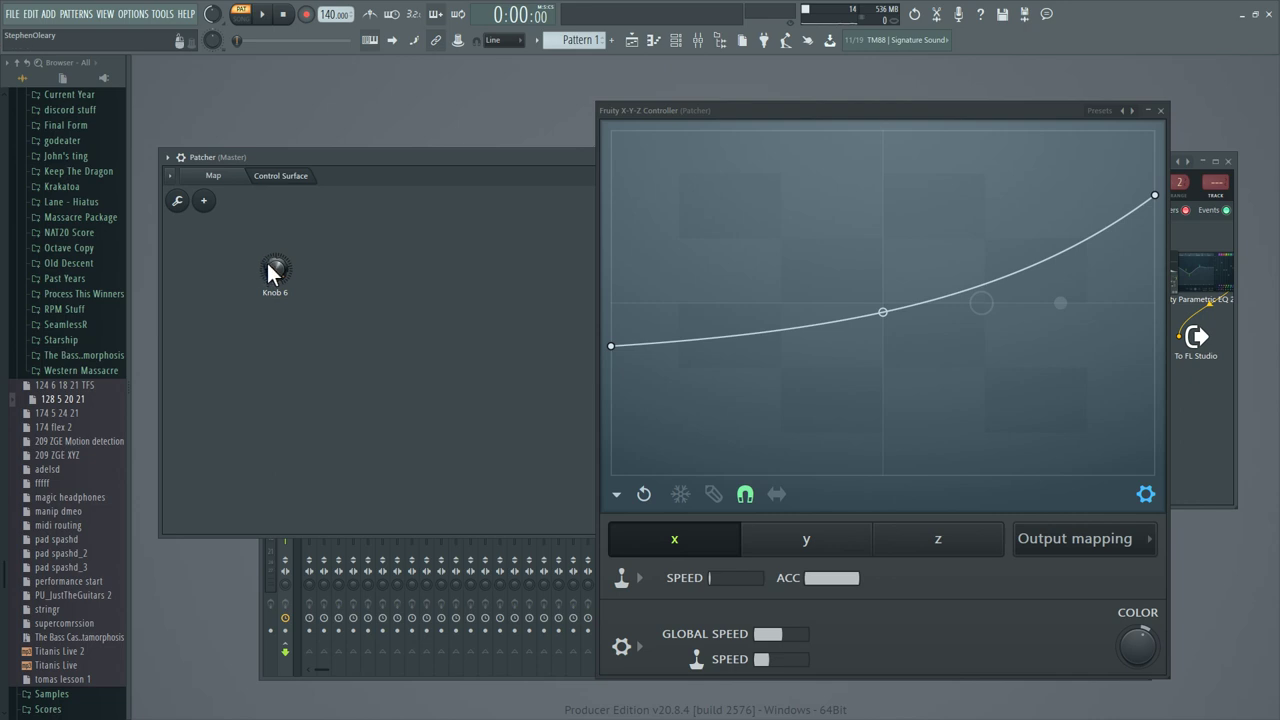
drag(937, 114, 513, 254)
drag(899, 160, 889, 95)
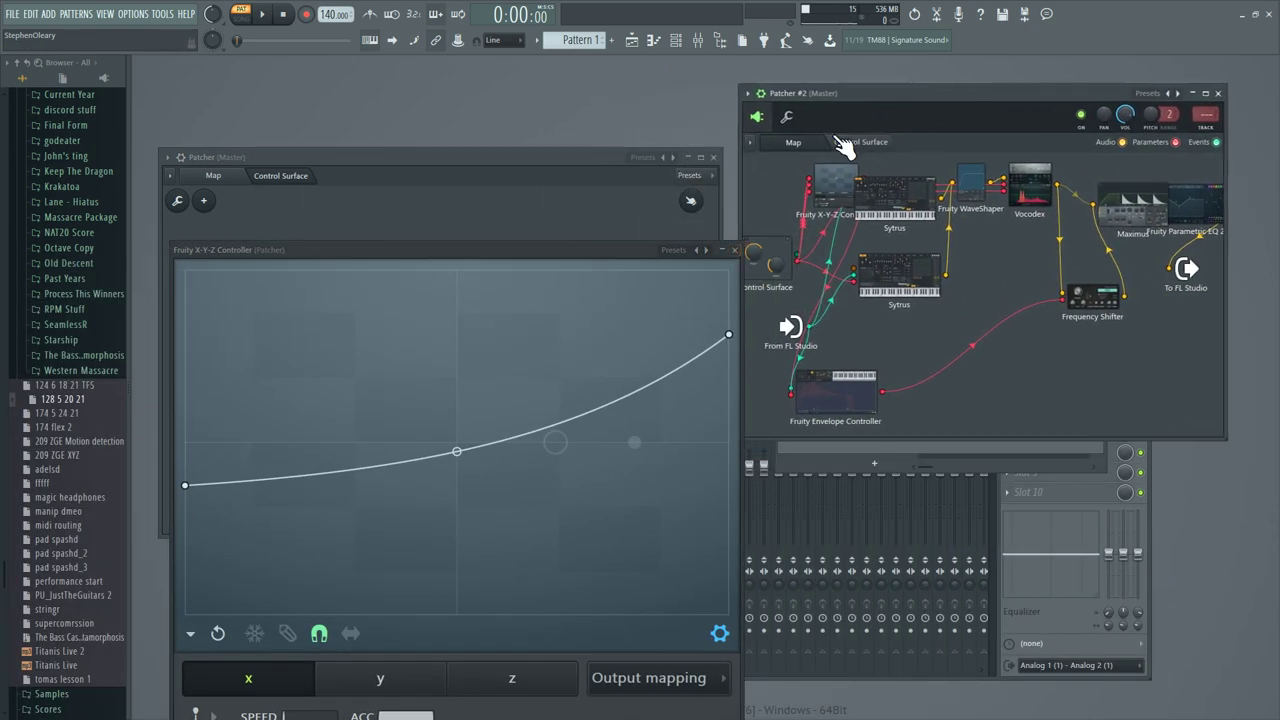
drag(643, 148, 807, 136)
Rewire so Harmor feeds only Frequency Shifter, whose output goes into Fruity WaveShaper.
click(735, 250)
click(374, 163)
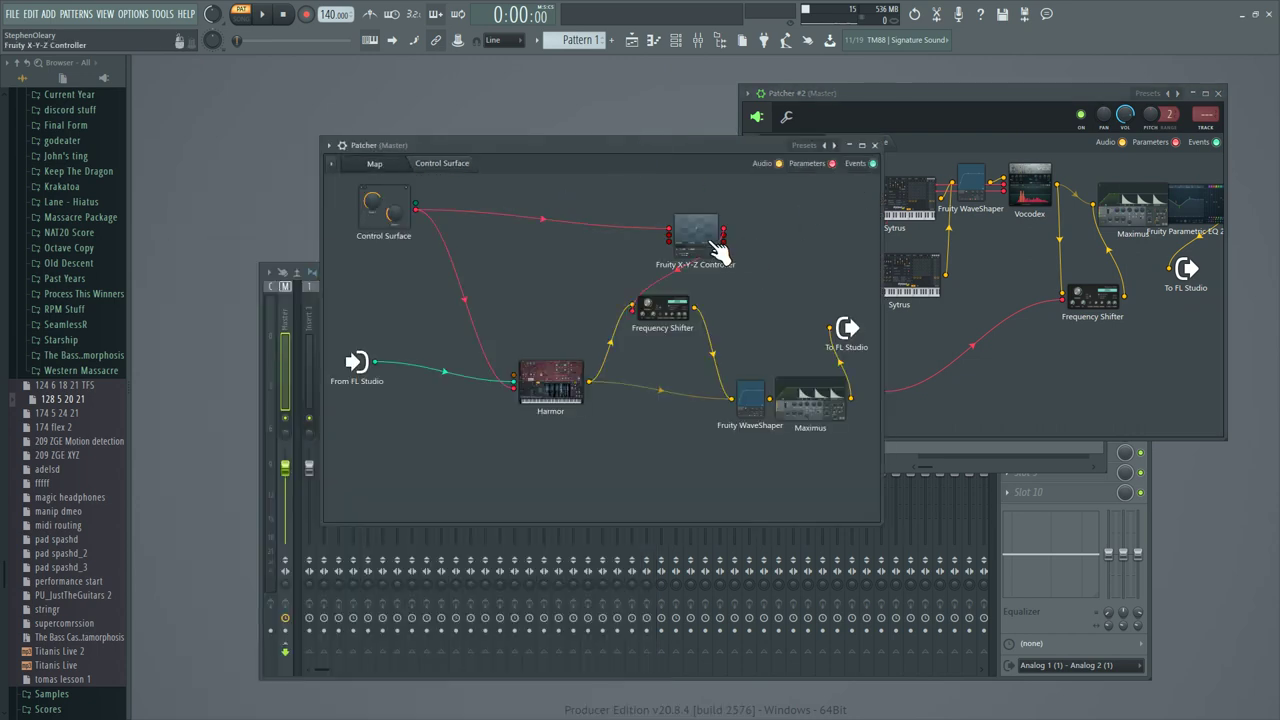
drag(750, 395, 732, 390)
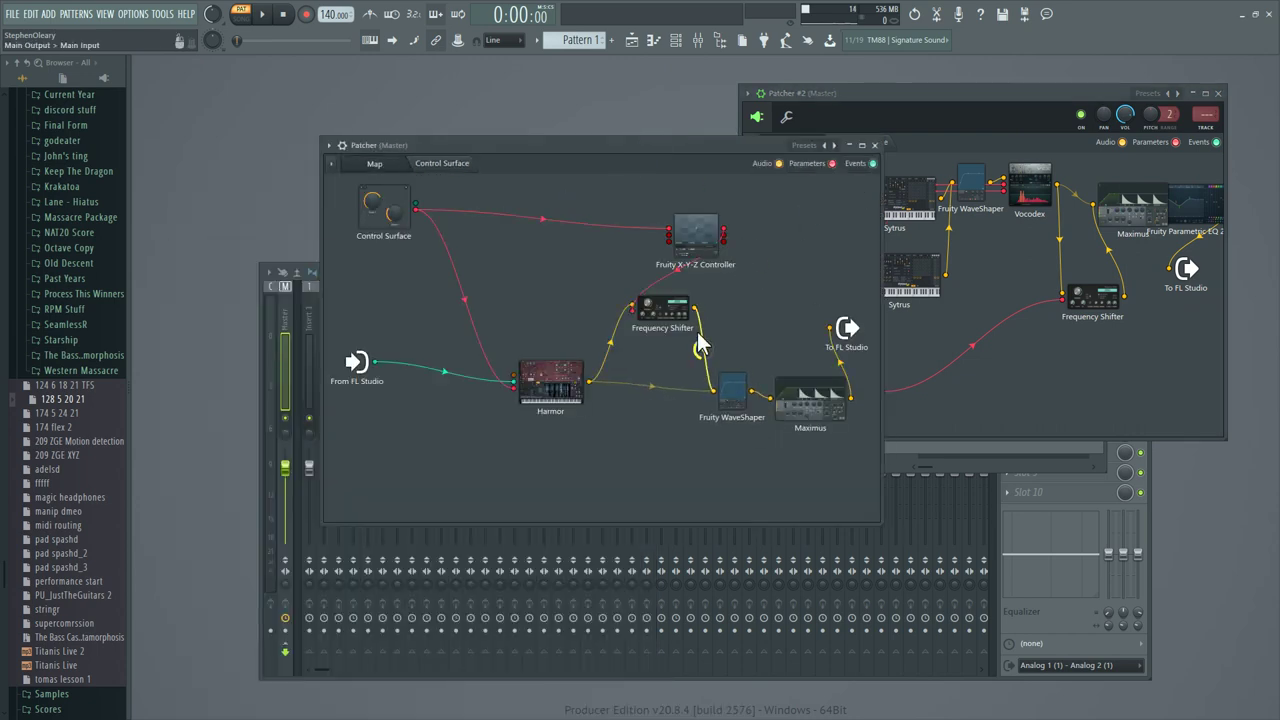
drag(662, 306, 675, 327)
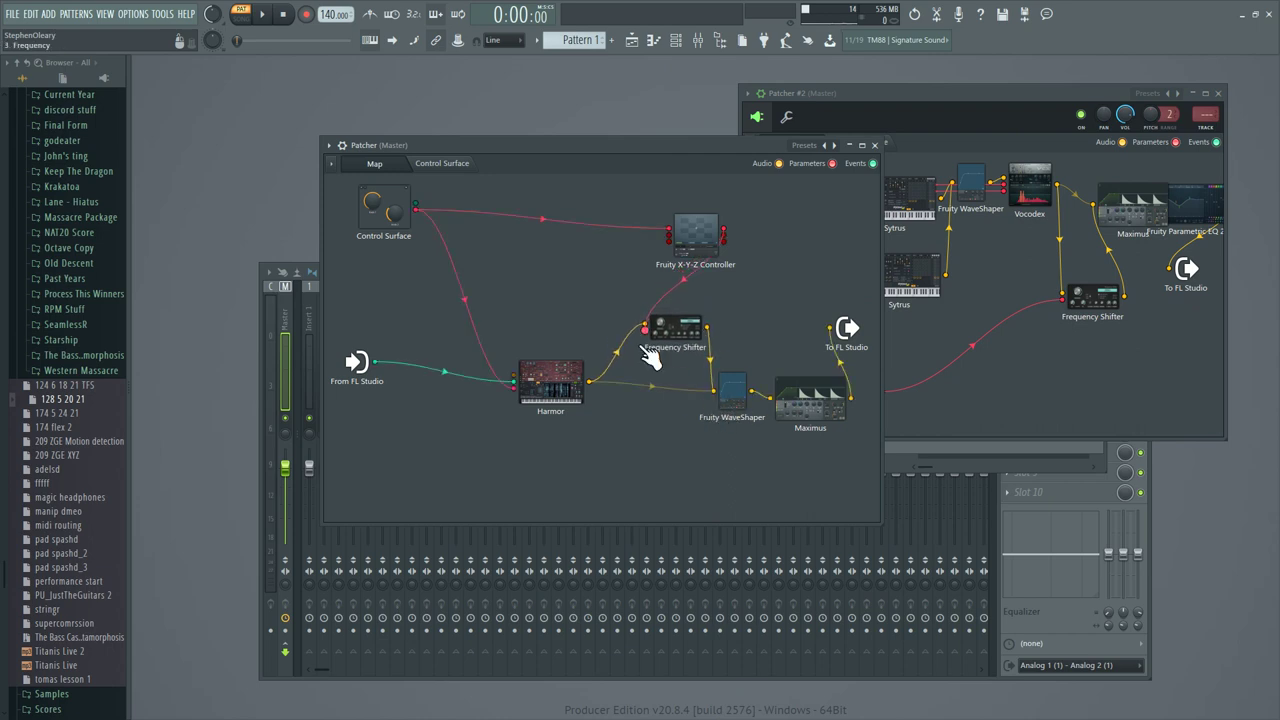
click(712, 391)
drag(712, 391, 600, 385)
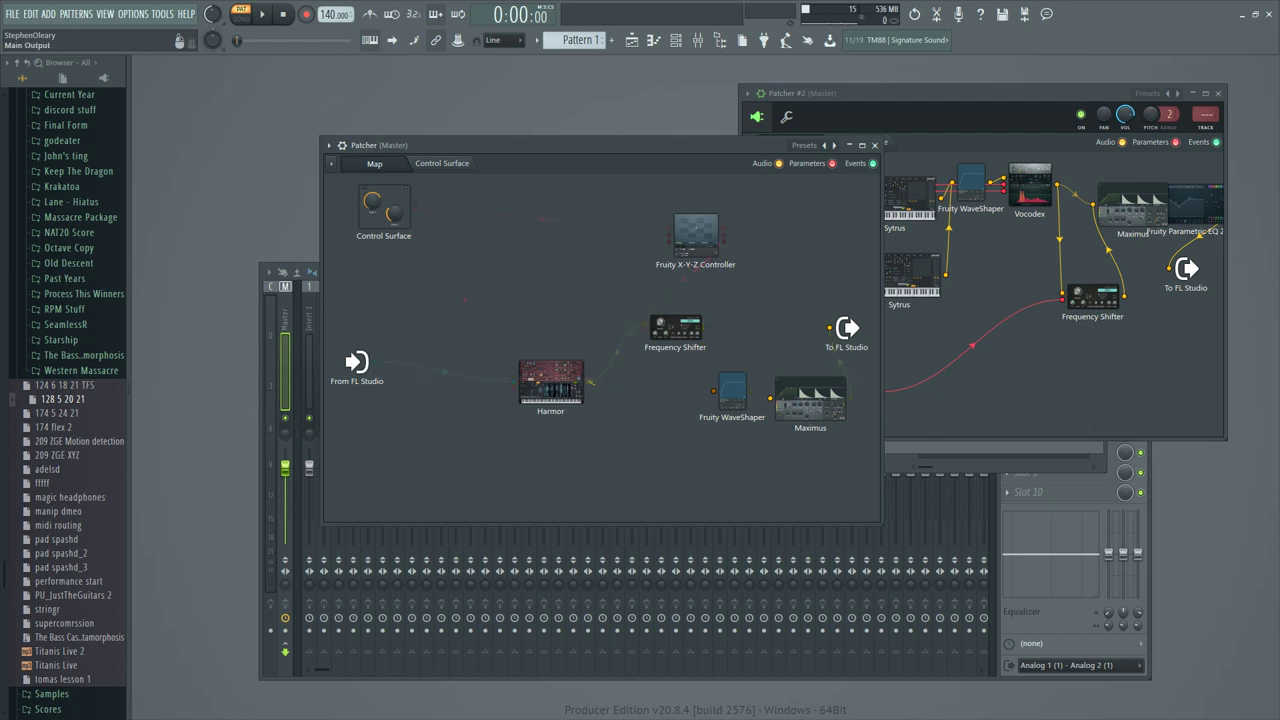
mouse_move(712, 391)
mouse_down()
mouse_move(644, 328)
mouse_move(712, 391)
mouse_up()
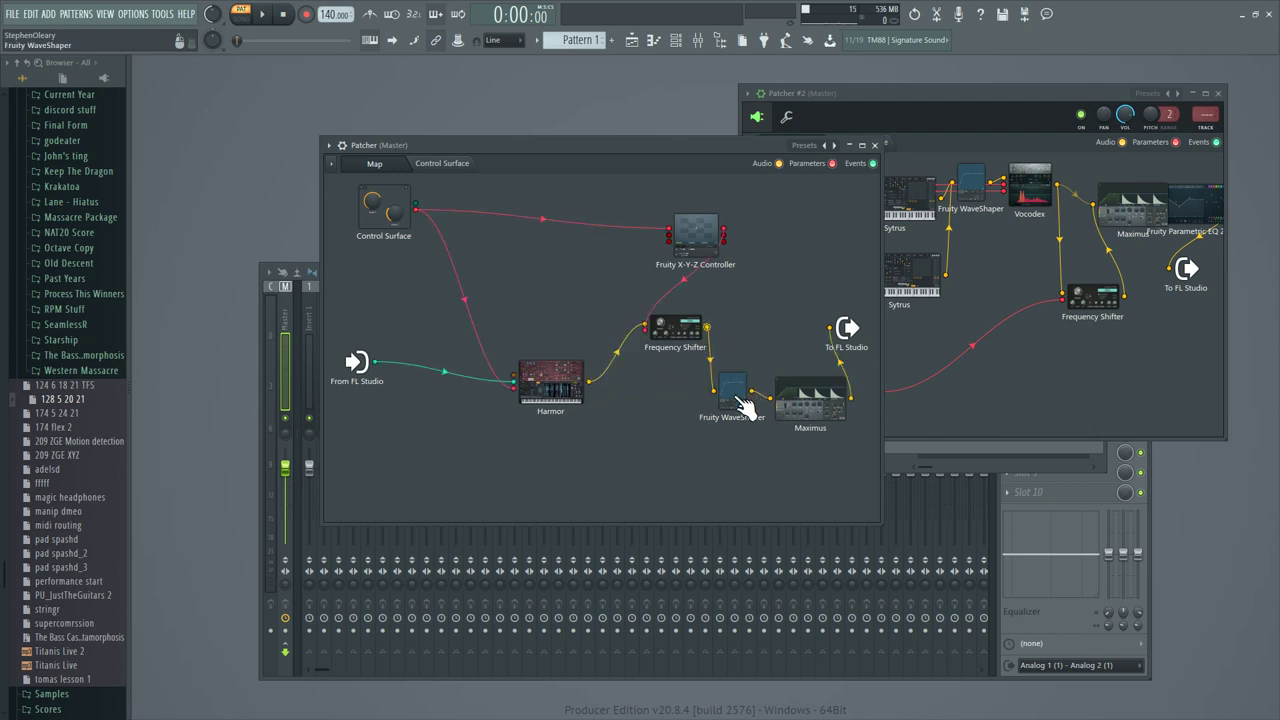
Pull a point near the top of the WaveShaper curve lower to add a dip.
click(748, 400)
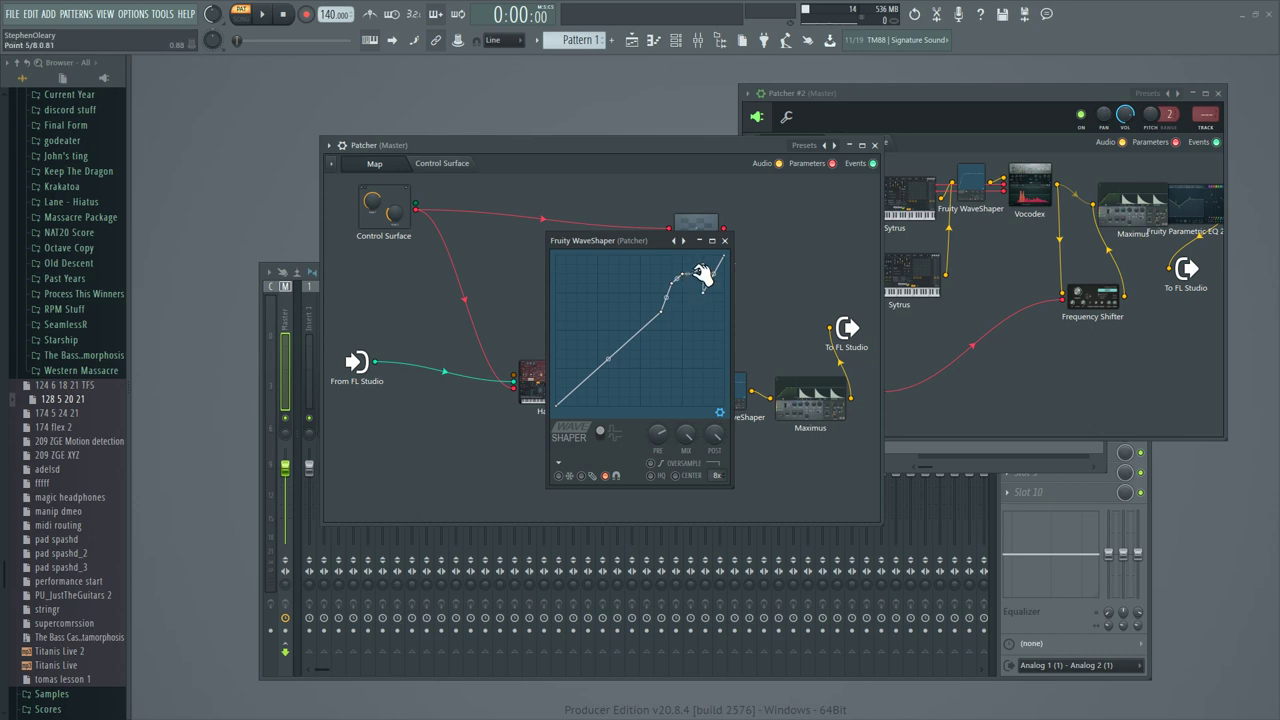
drag(703, 276, 676, 280)
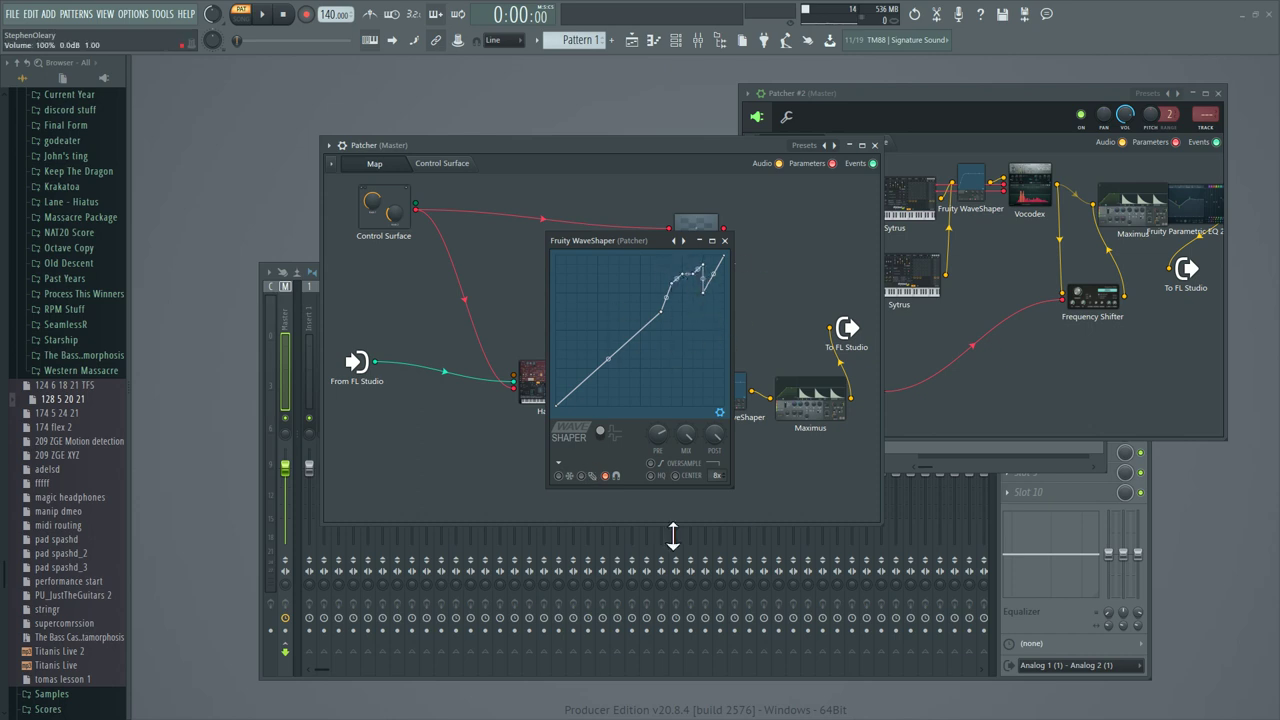
click(724, 240)
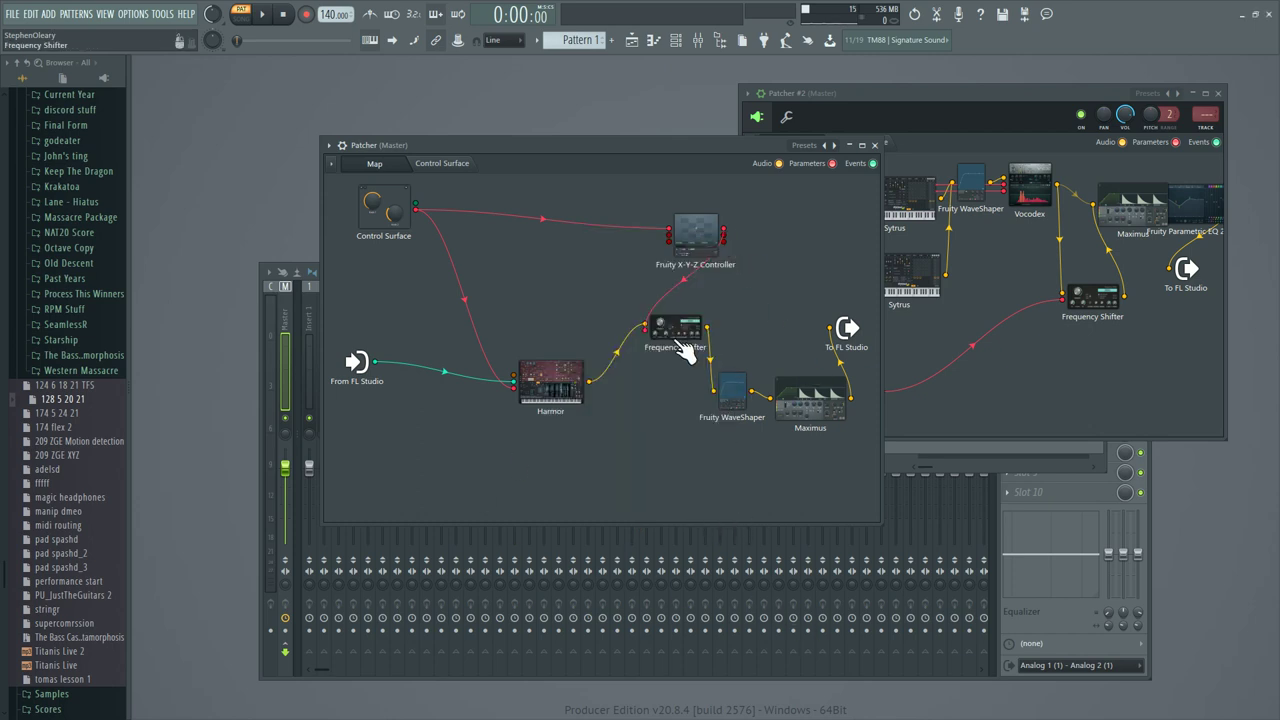
click(828, 405)
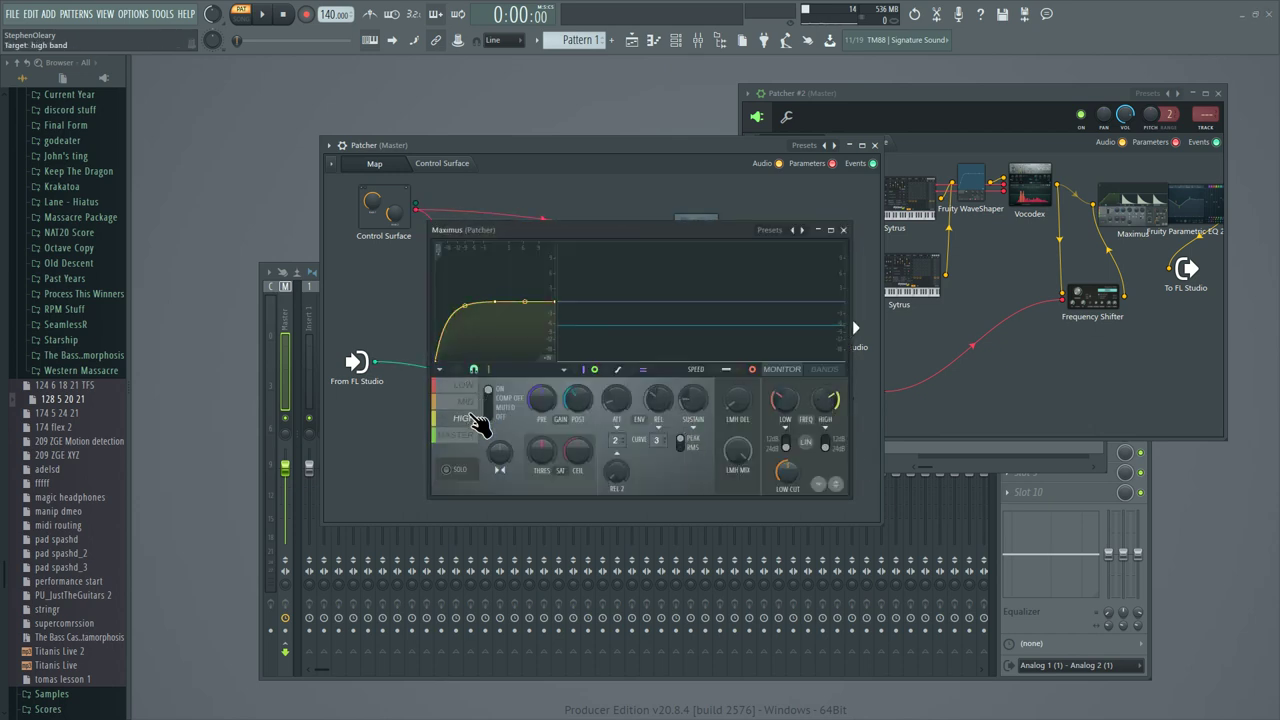
click(466, 402)
click(466, 419)
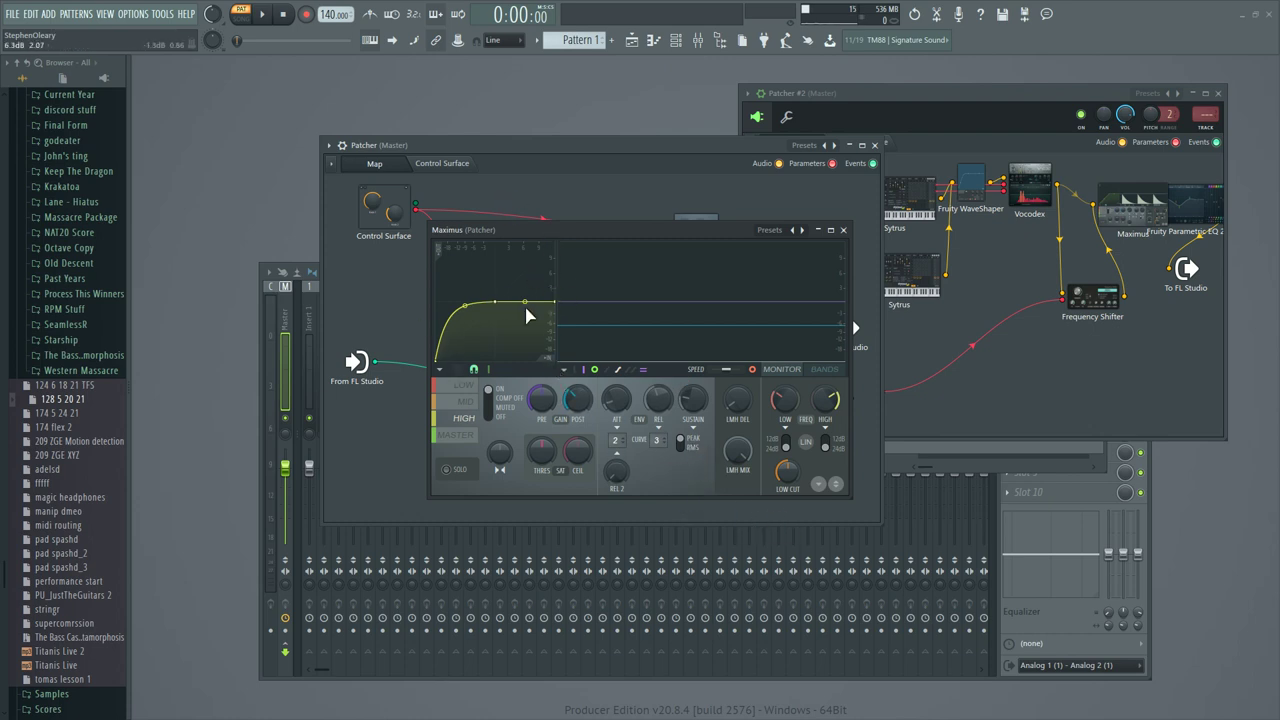
drag(438, 358, 443, 303)
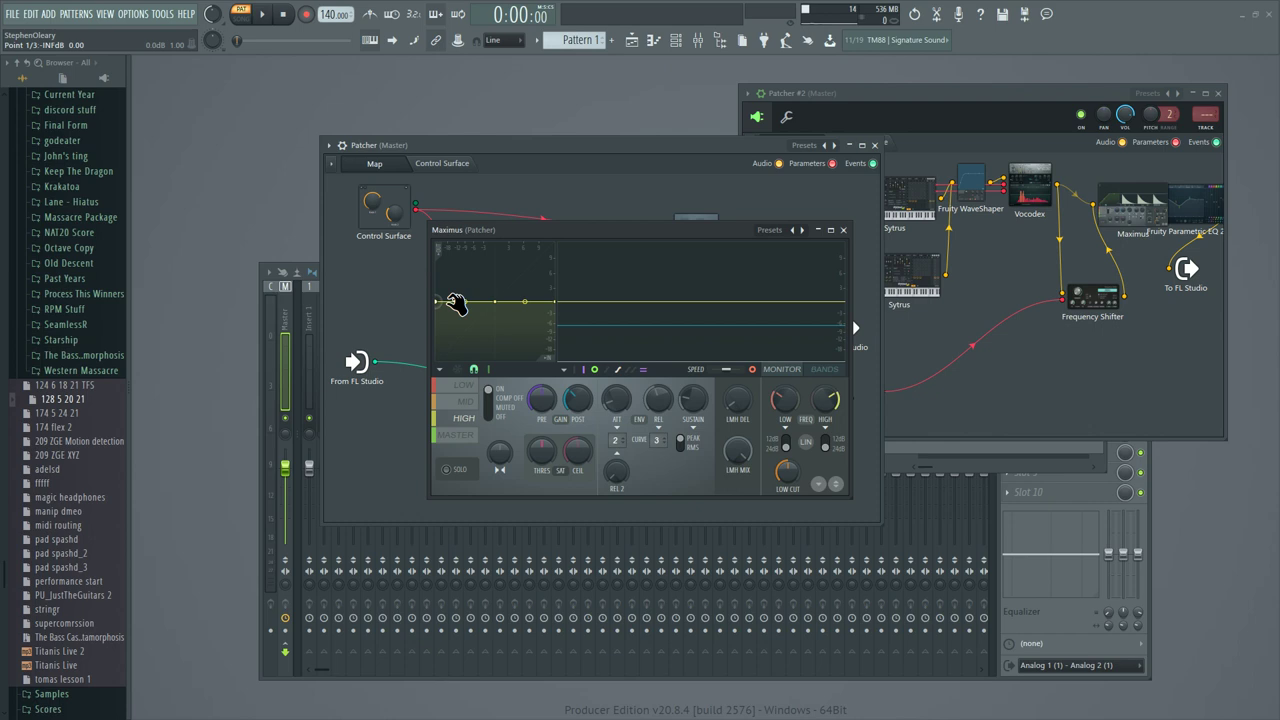
drag(443, 301, 428, 368)
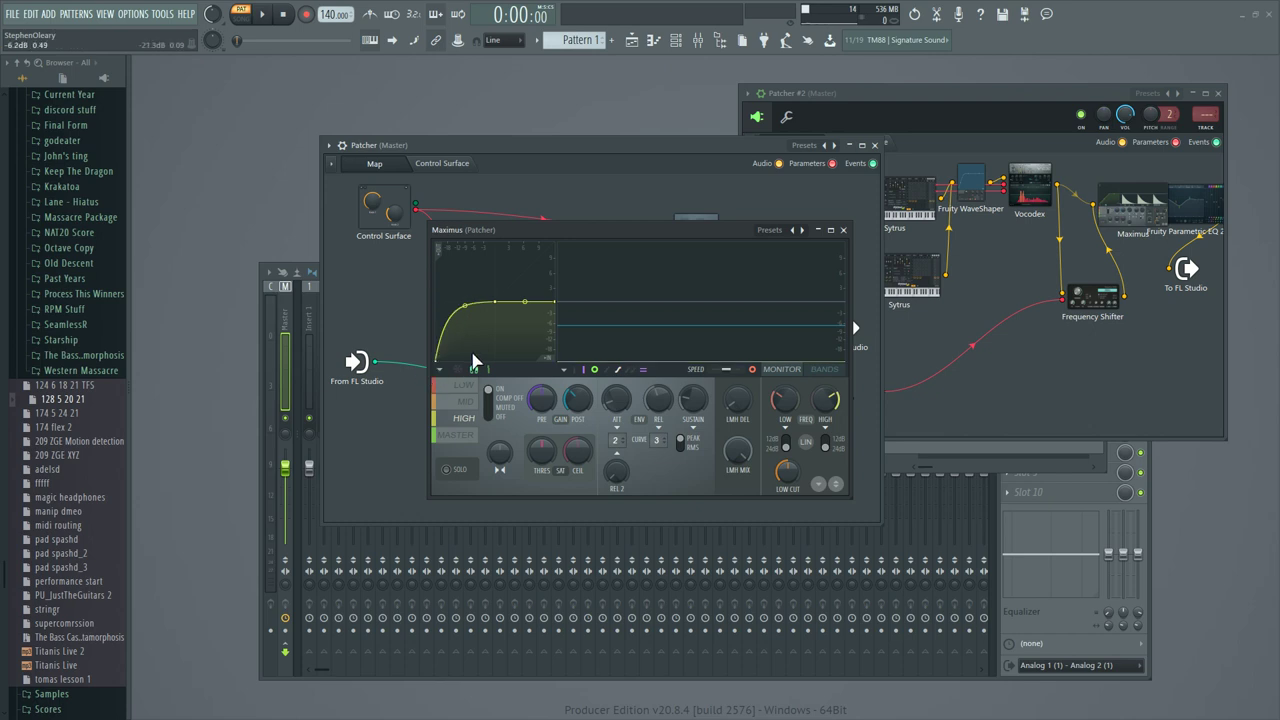
drag(556, 301, 525, 298)
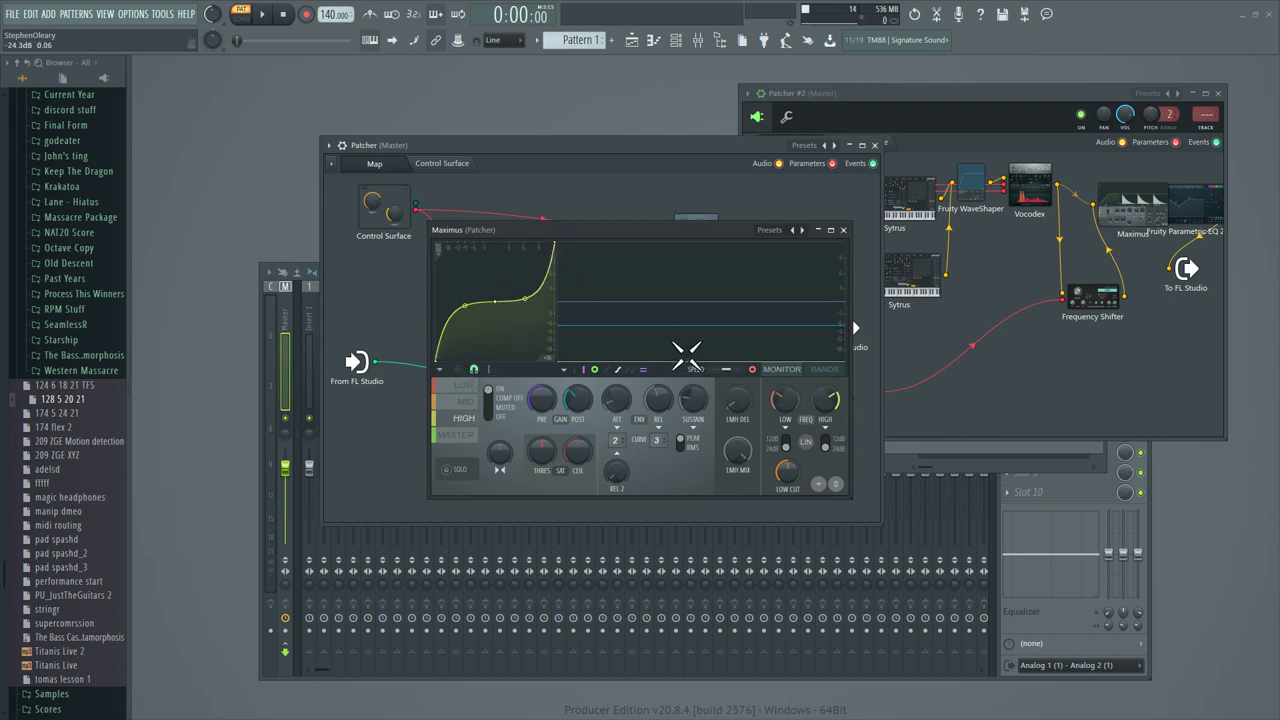
drag(553, 245, 563, 299)
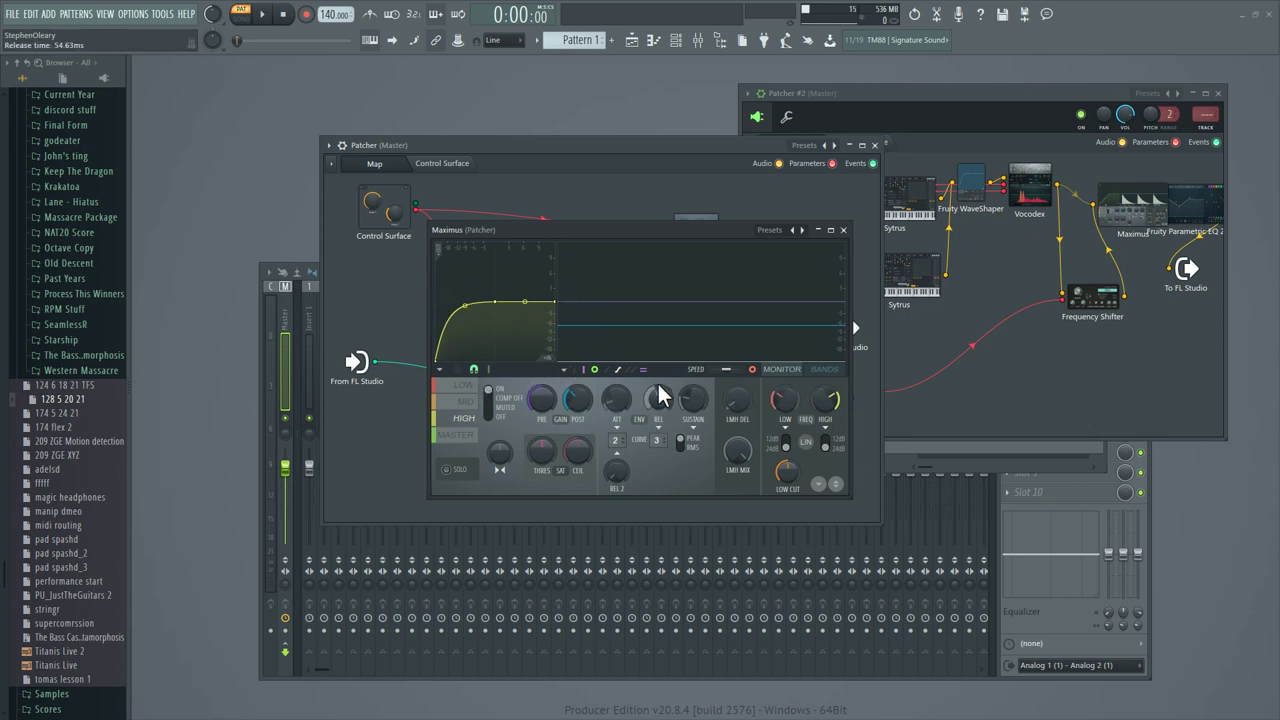
click(843, 230)
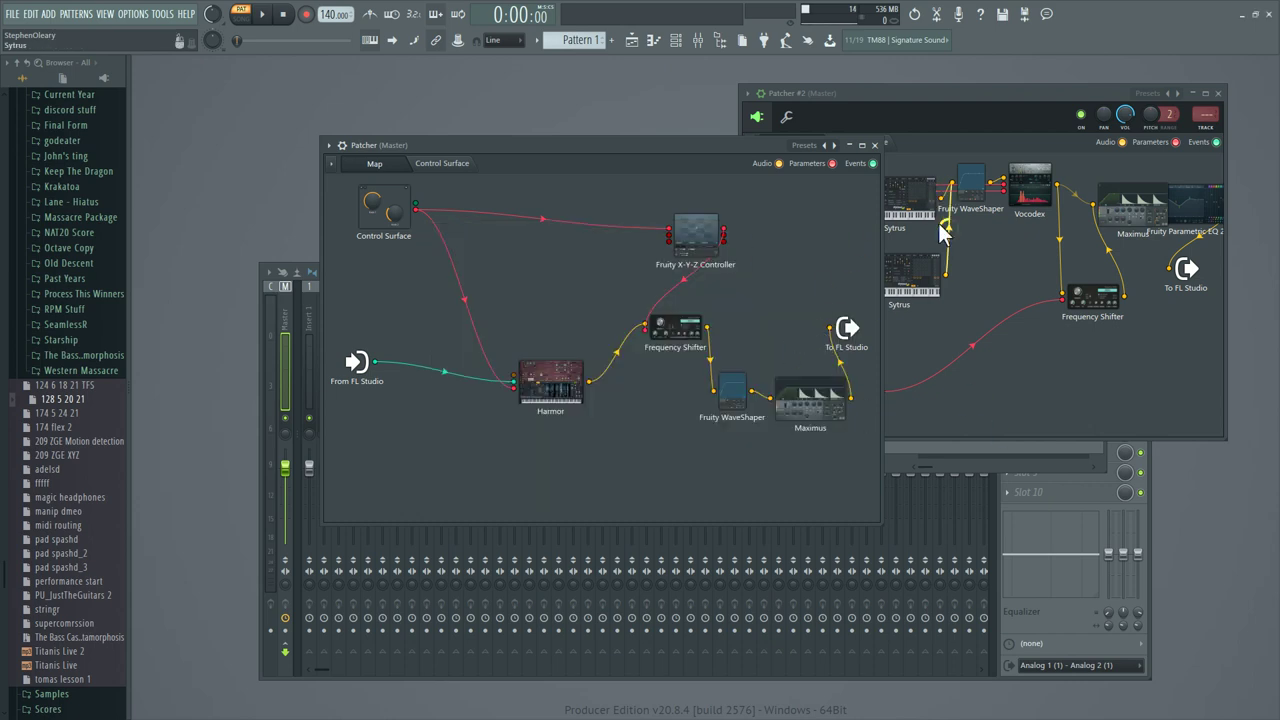
Widen Patcher #2, inspect the Frequency Shifter's frequency, then open the Fruity Envelope Controller editor.
drag(1073, 109, 824, 182)
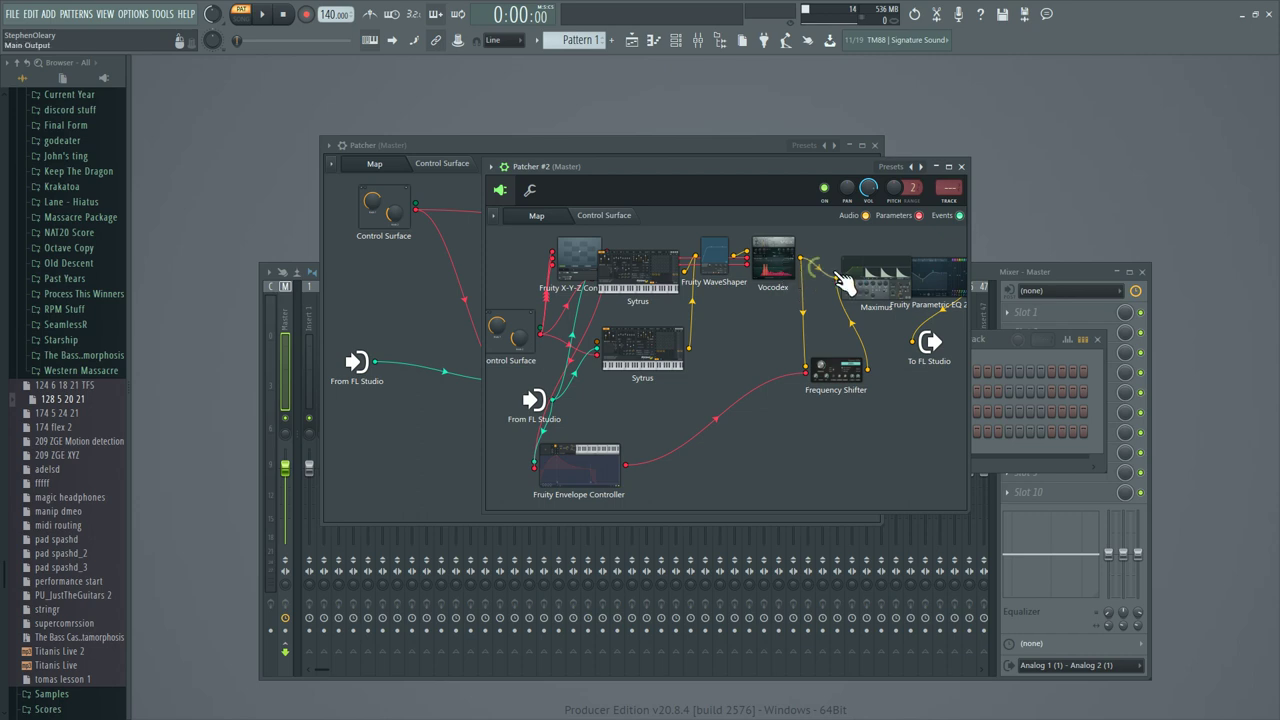
drag(968, 494, 1225, 492)
drag(900, 177, 705, 187)
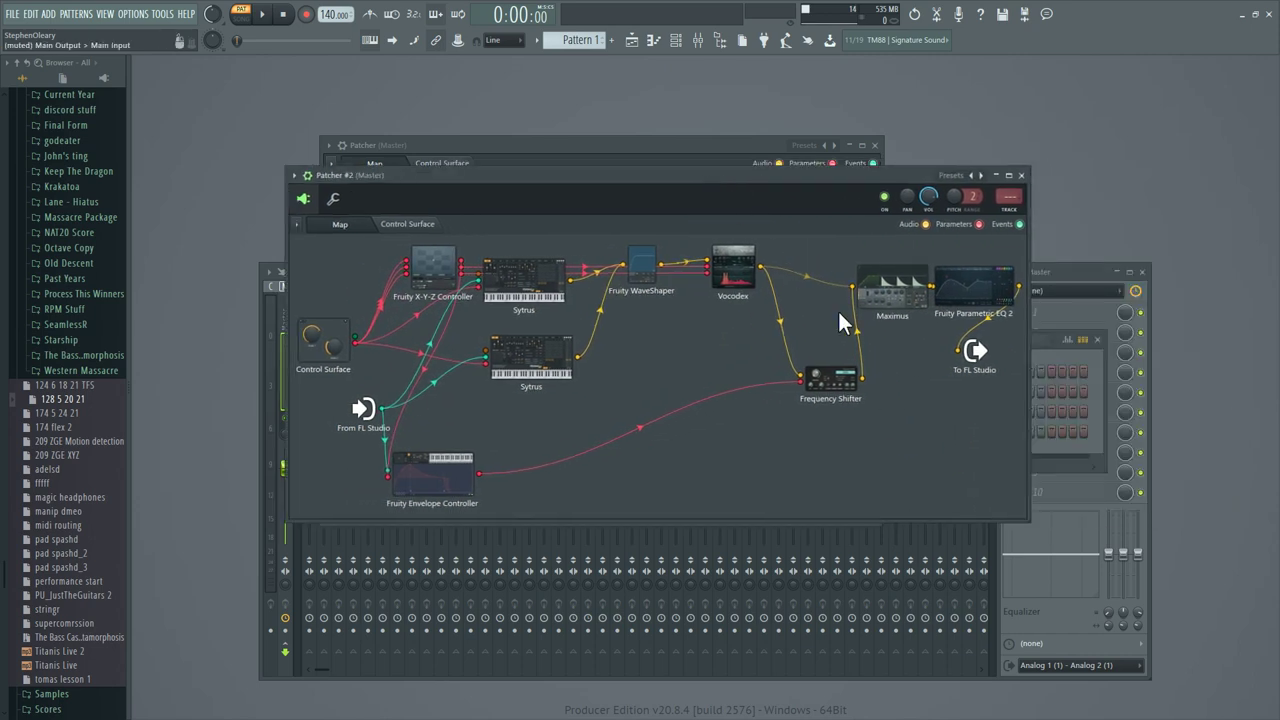
click(849, 388)
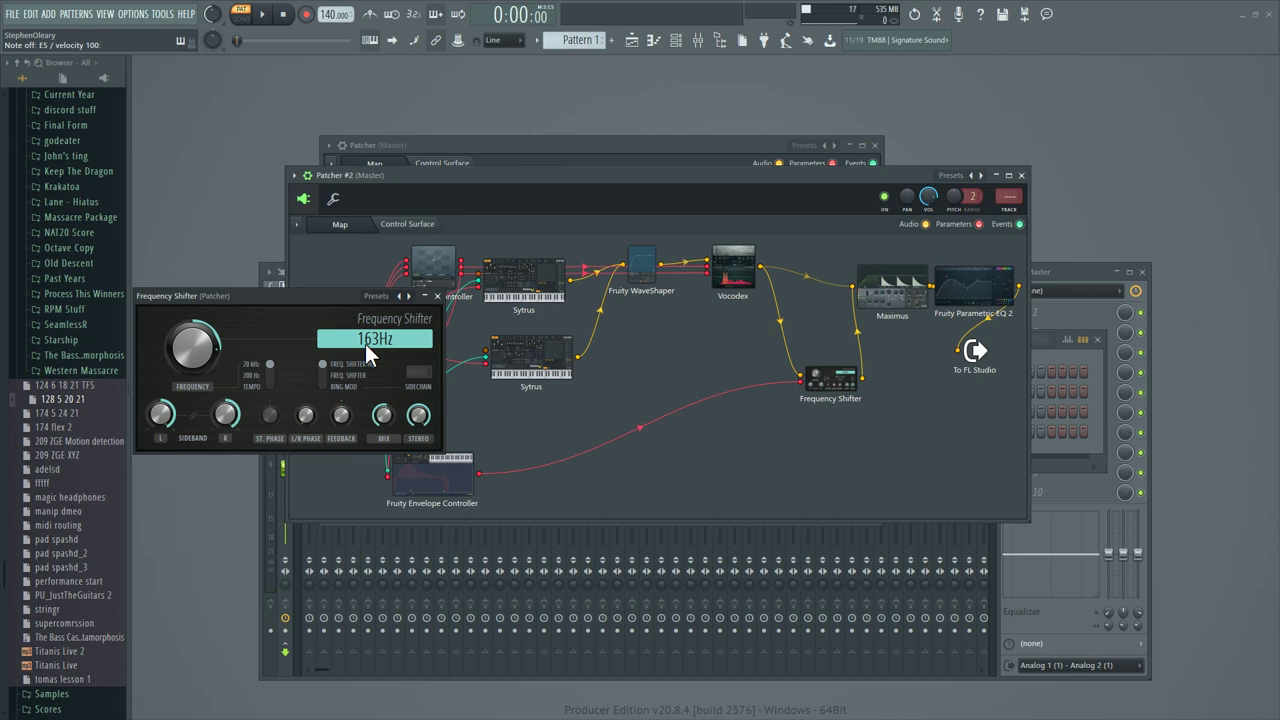
click(437, 296)
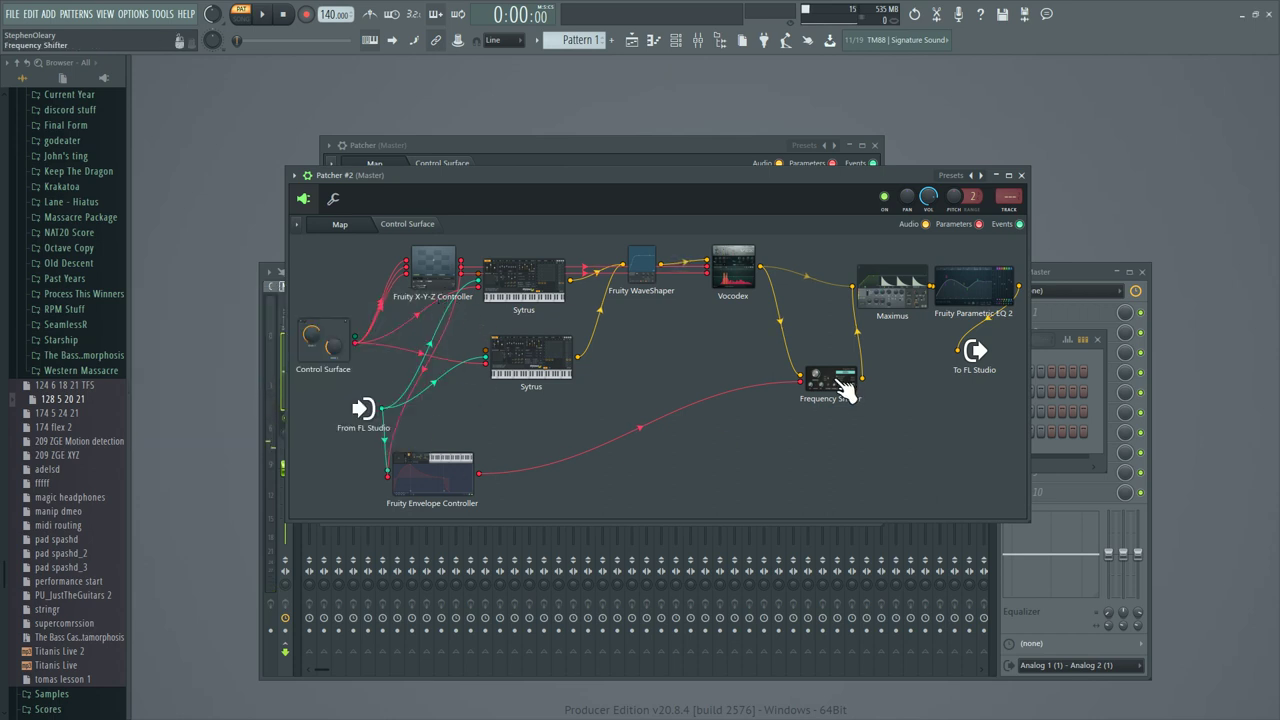
click(437, 480)
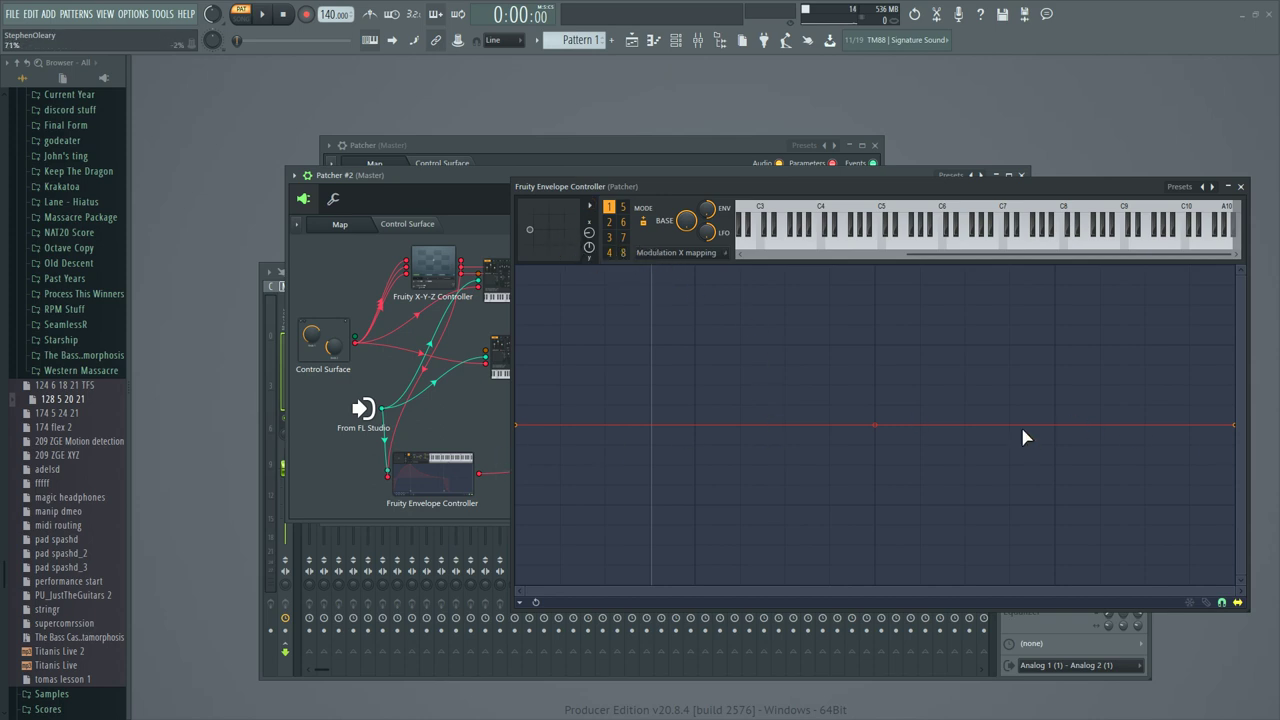
Switch the Envelope Controller to Keyboard mapping, then show the Patcher's general settings.
click(703, 252)
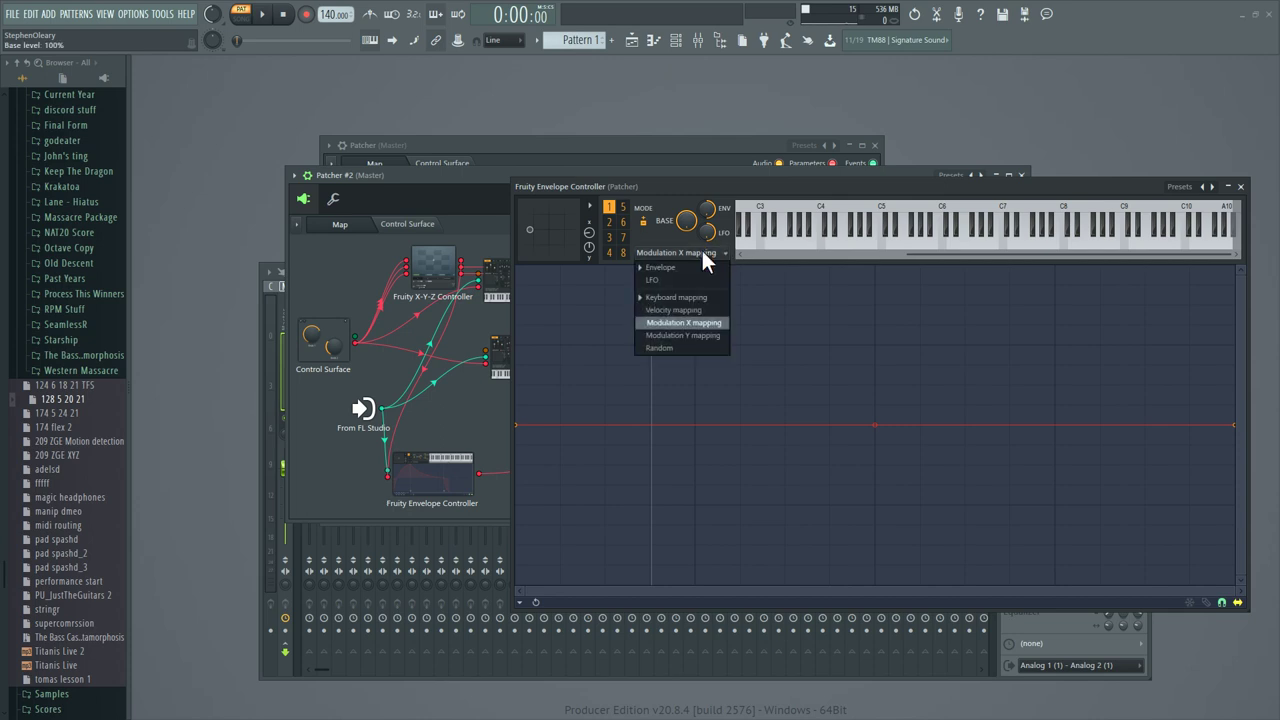
click(677, 297)
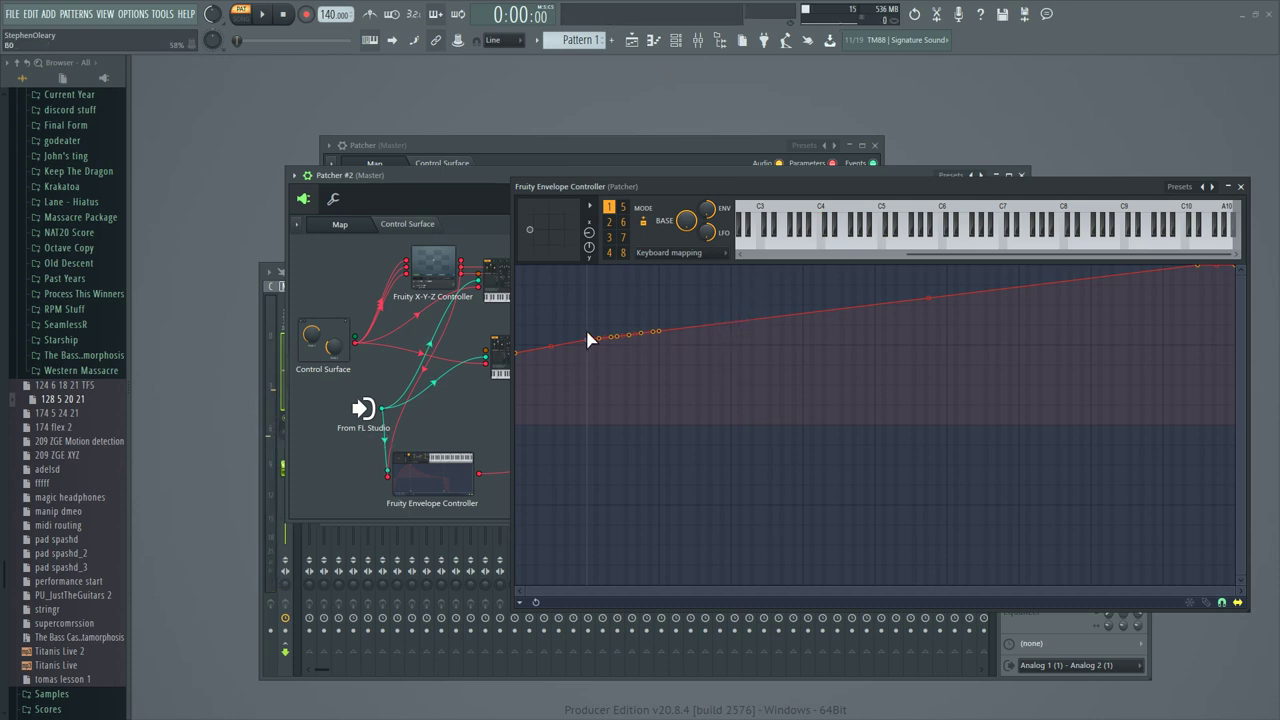
click(333, 198)
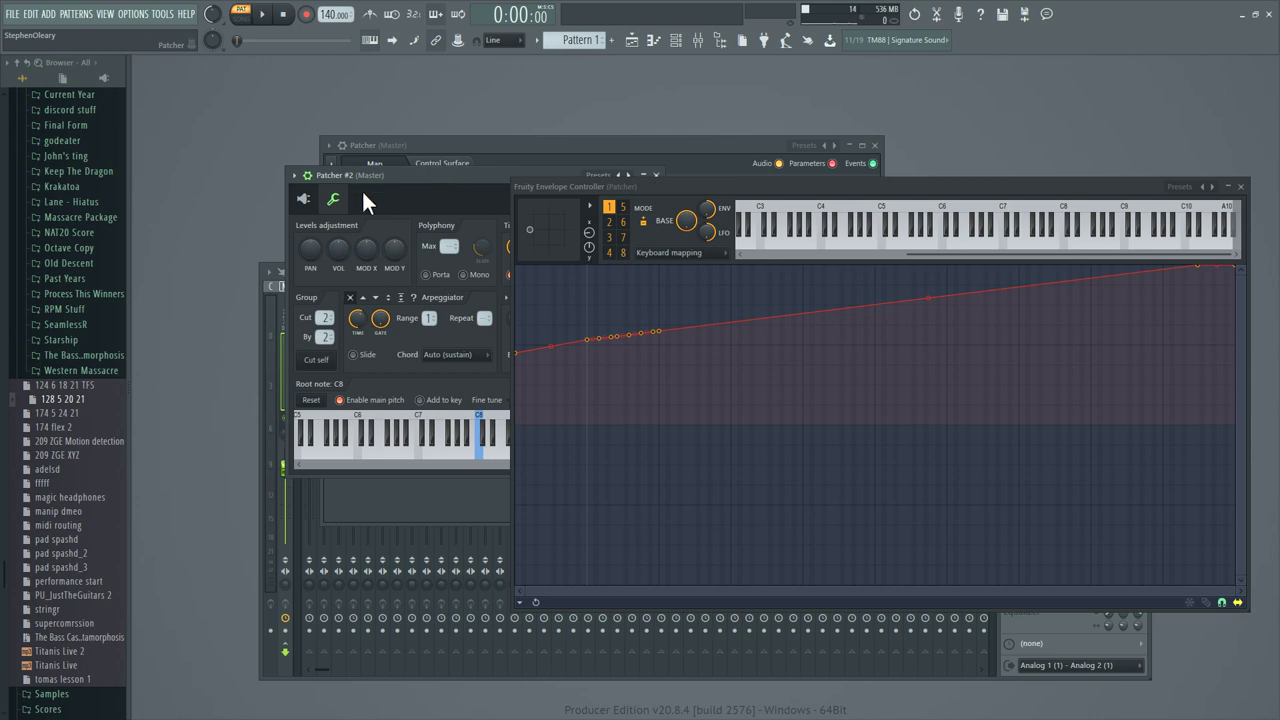
Return to the Patcher's plugin map after a brief look at its general settings.
click(303, 198)
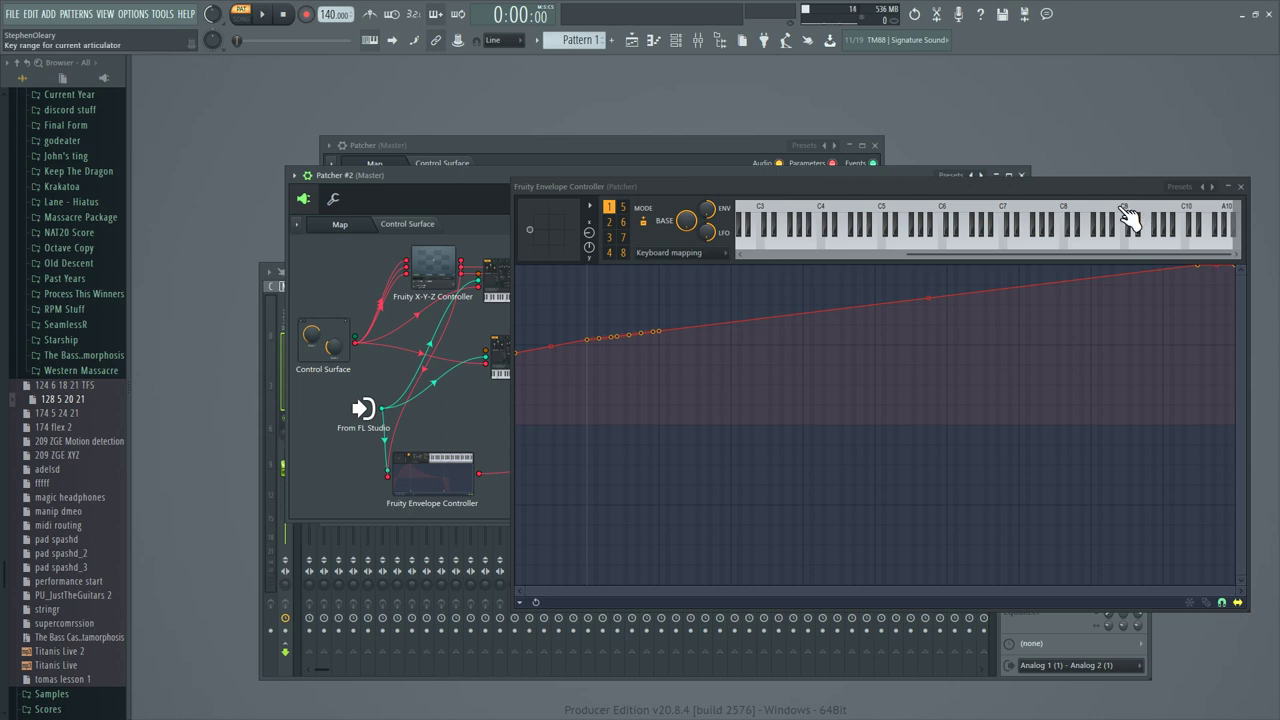
click(336, 200)
click(304, 198)
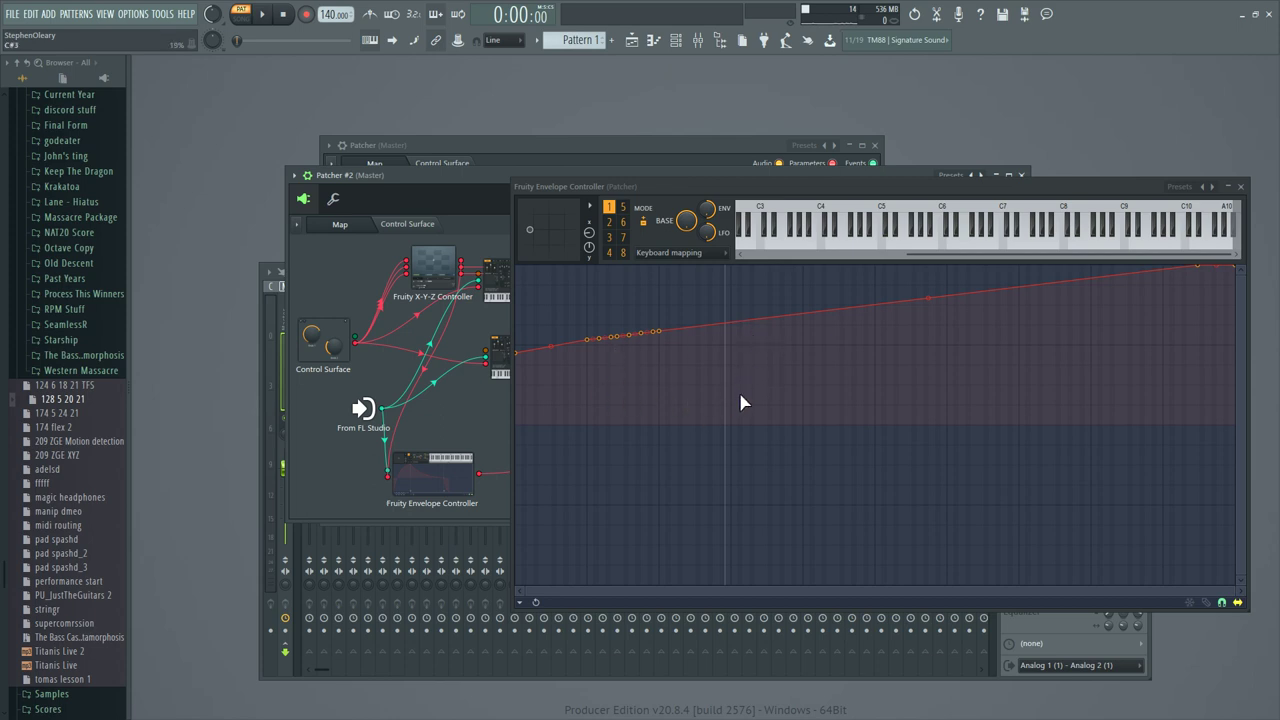
Toggle the Envelope Controller to Envelope and back to Keyboard mapping, then close its editor.
click(684, 252)
click(702, 261)
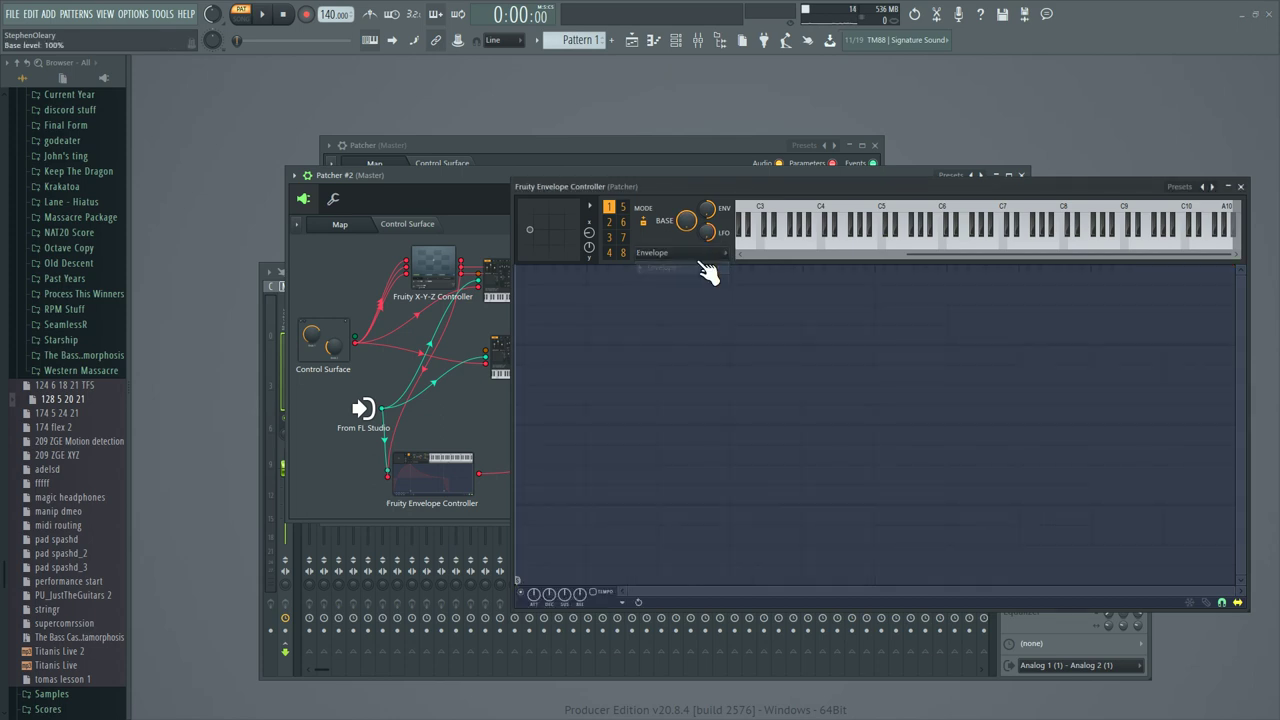
click(648, 256)
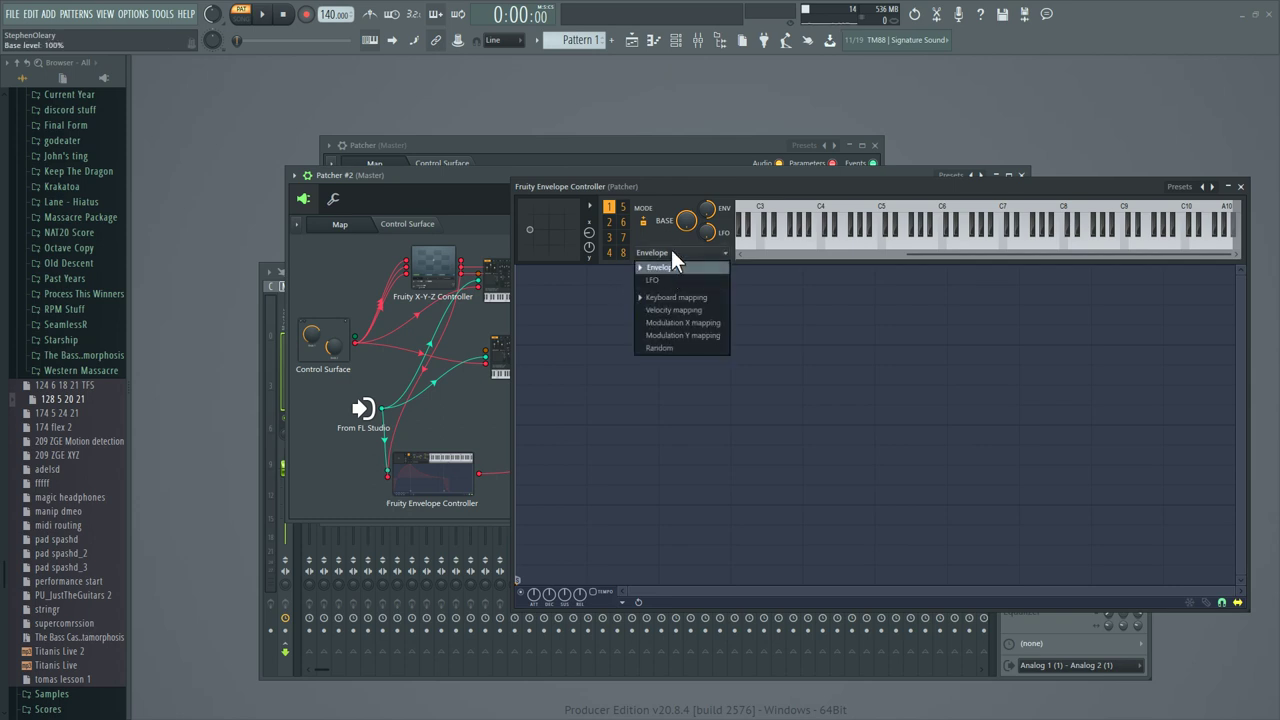
click(670, 297)
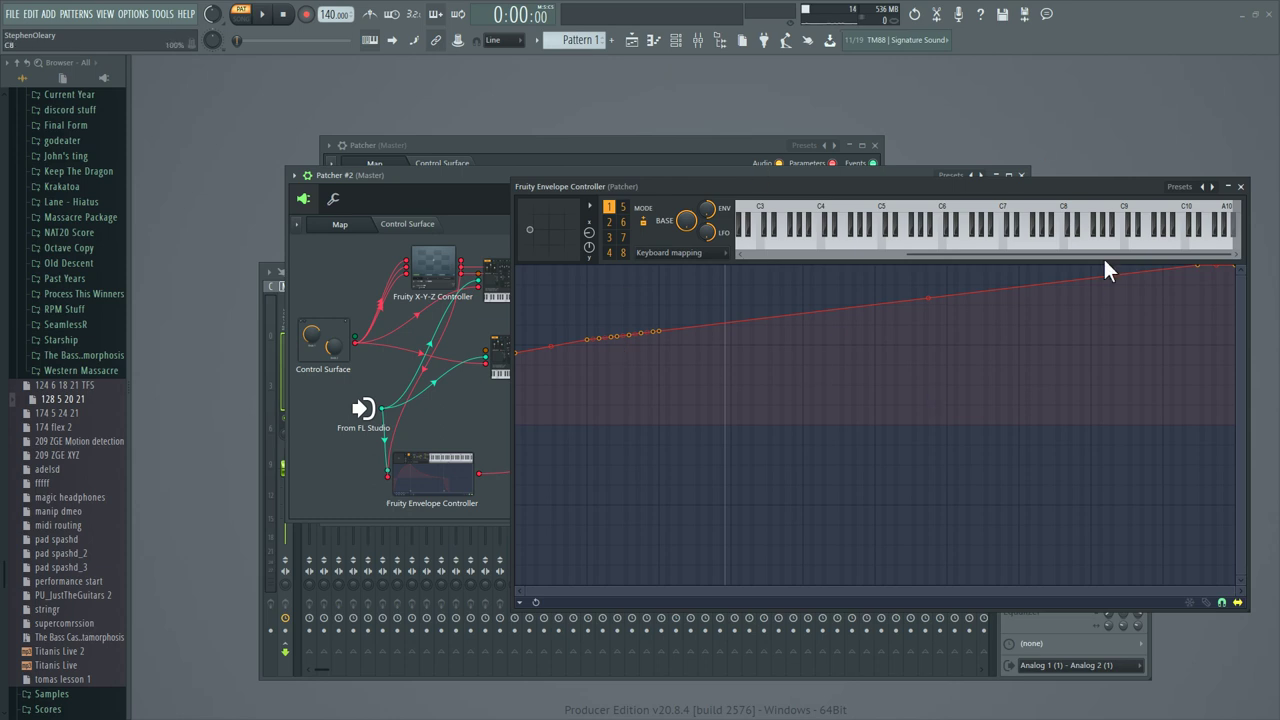
click(1240, 186)
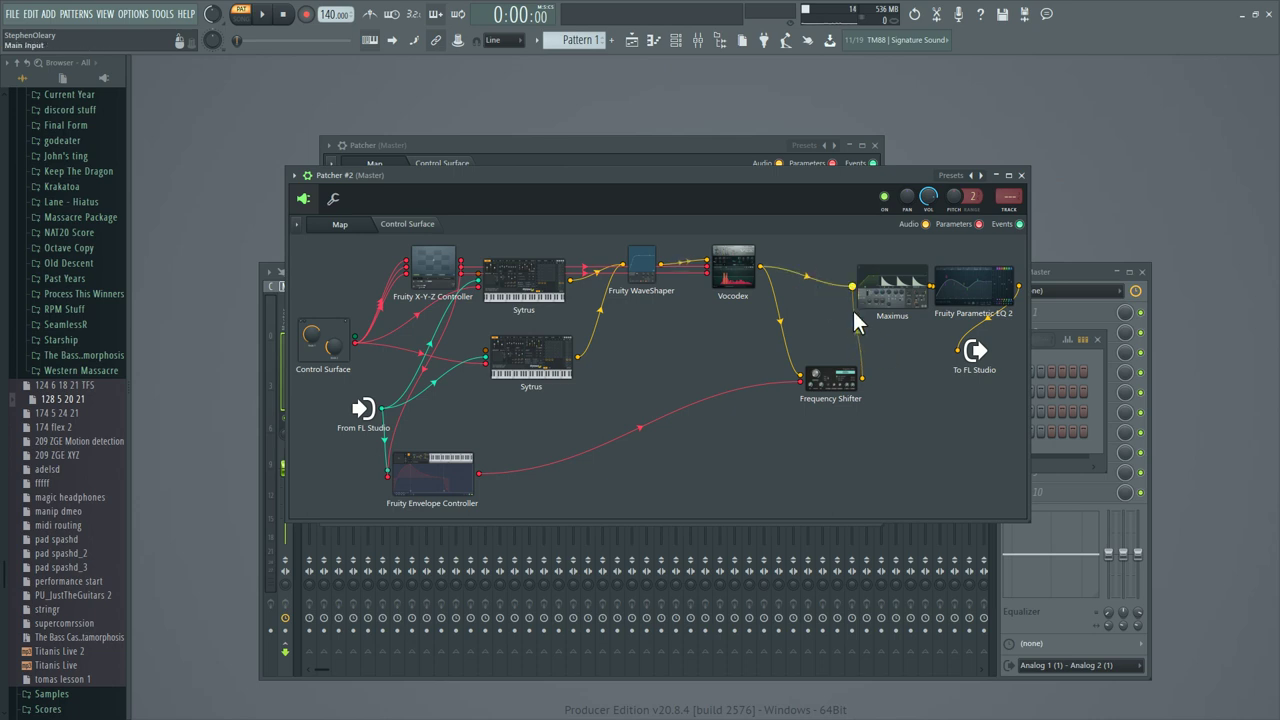
Flip through the Patcher's settings and map, then show its control surface with Knob 6.
click(333, 198)
click(305, 199)
click(412, 226)
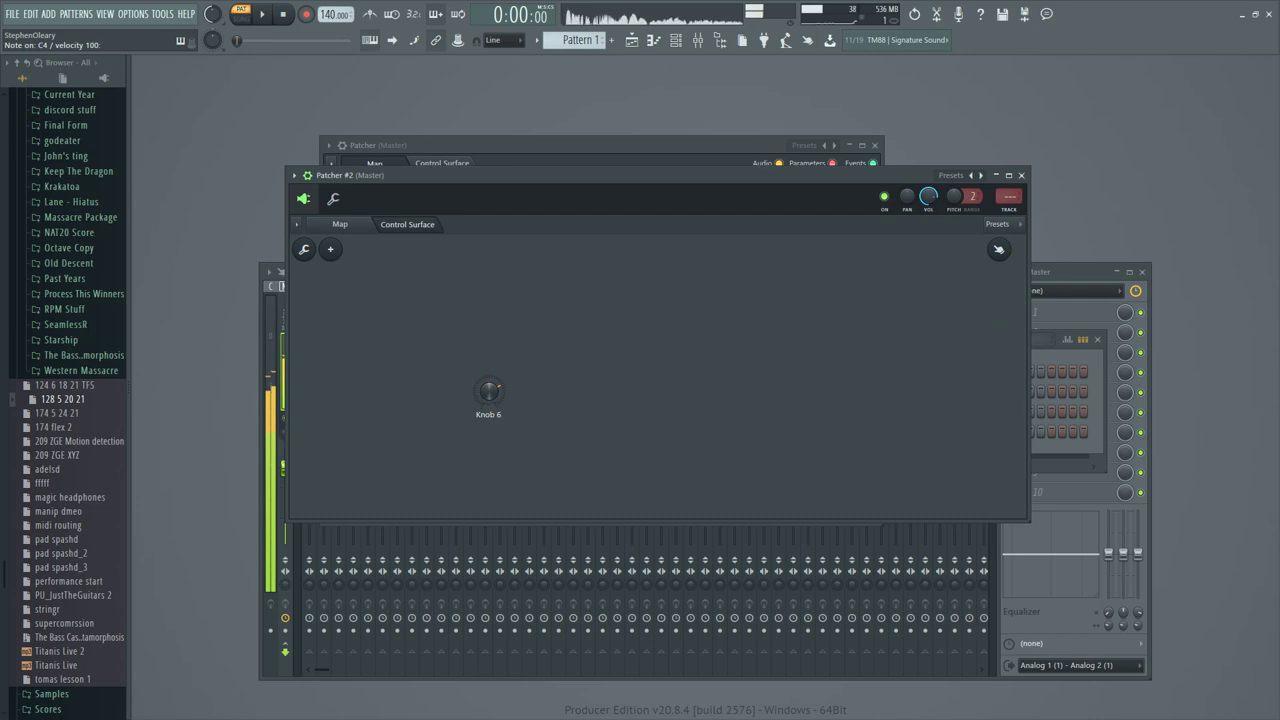
Open the upper Sytrus, review operators 1–3, and raise the row 1, column 2 matrix amount.
click(340, 224)
double_click(521, 278)
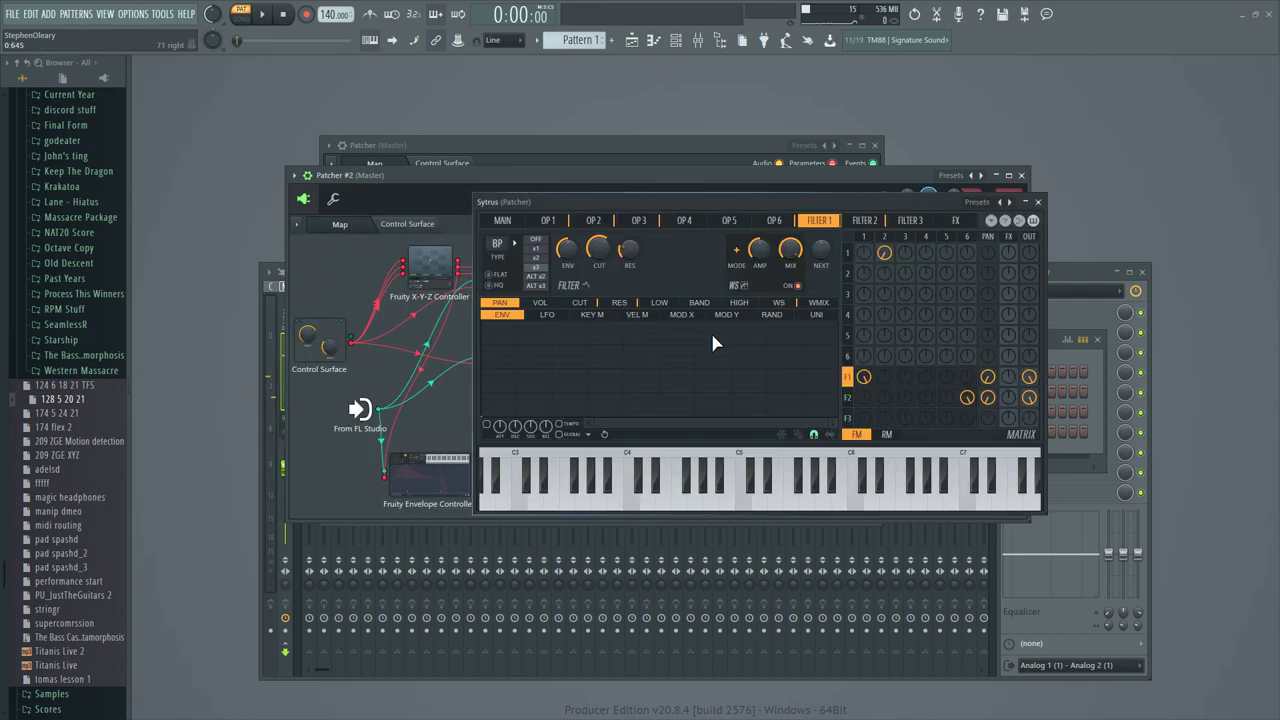
click(518, 226)
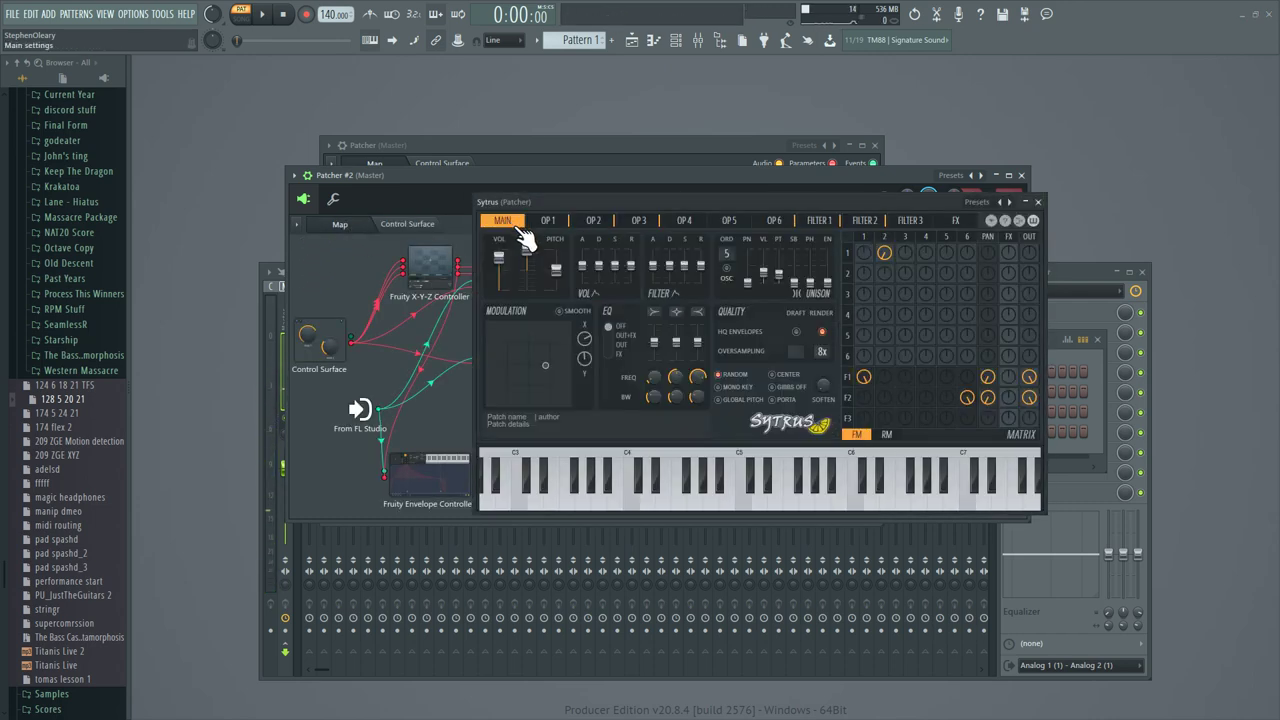
click(865, 239)
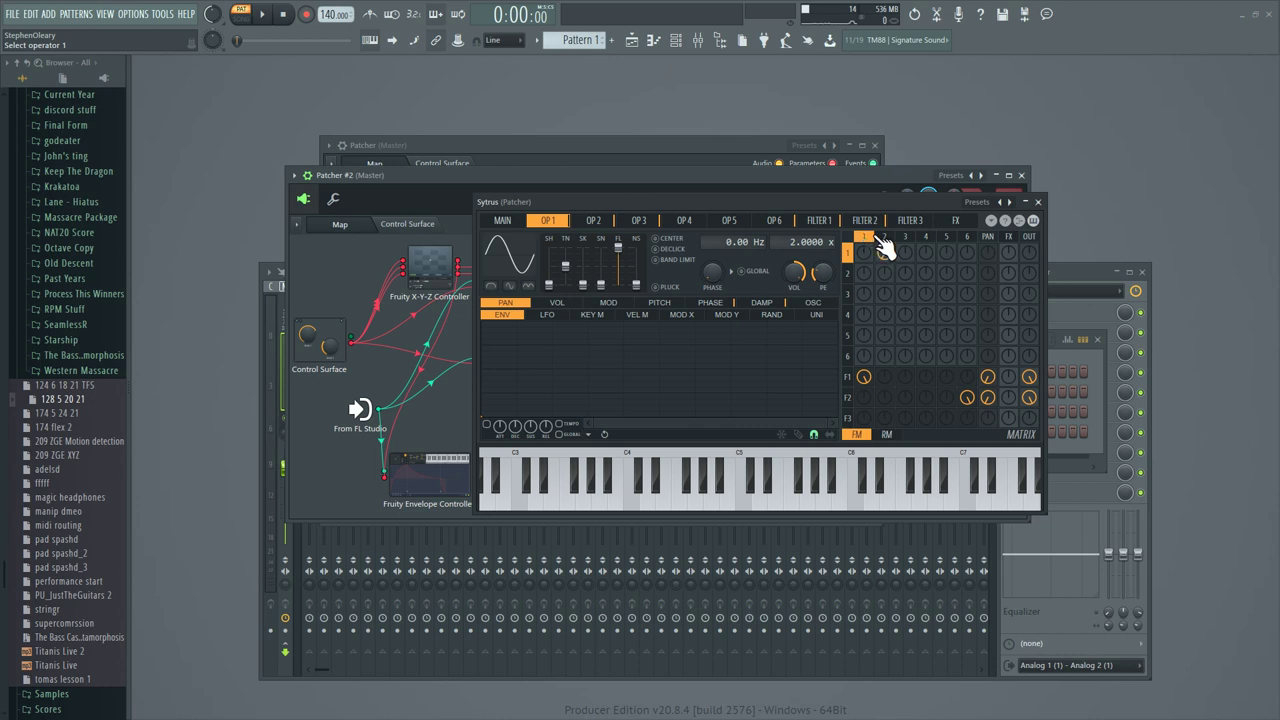
click(884, 238)
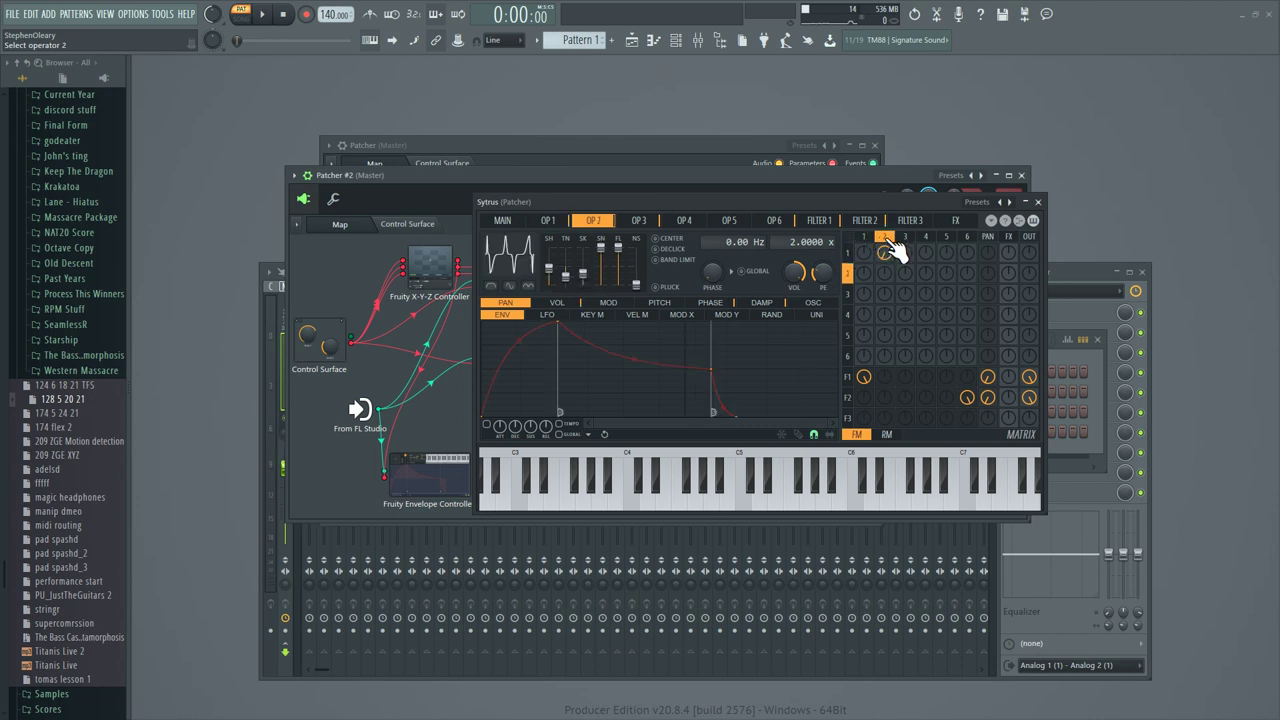
click(905, 238)
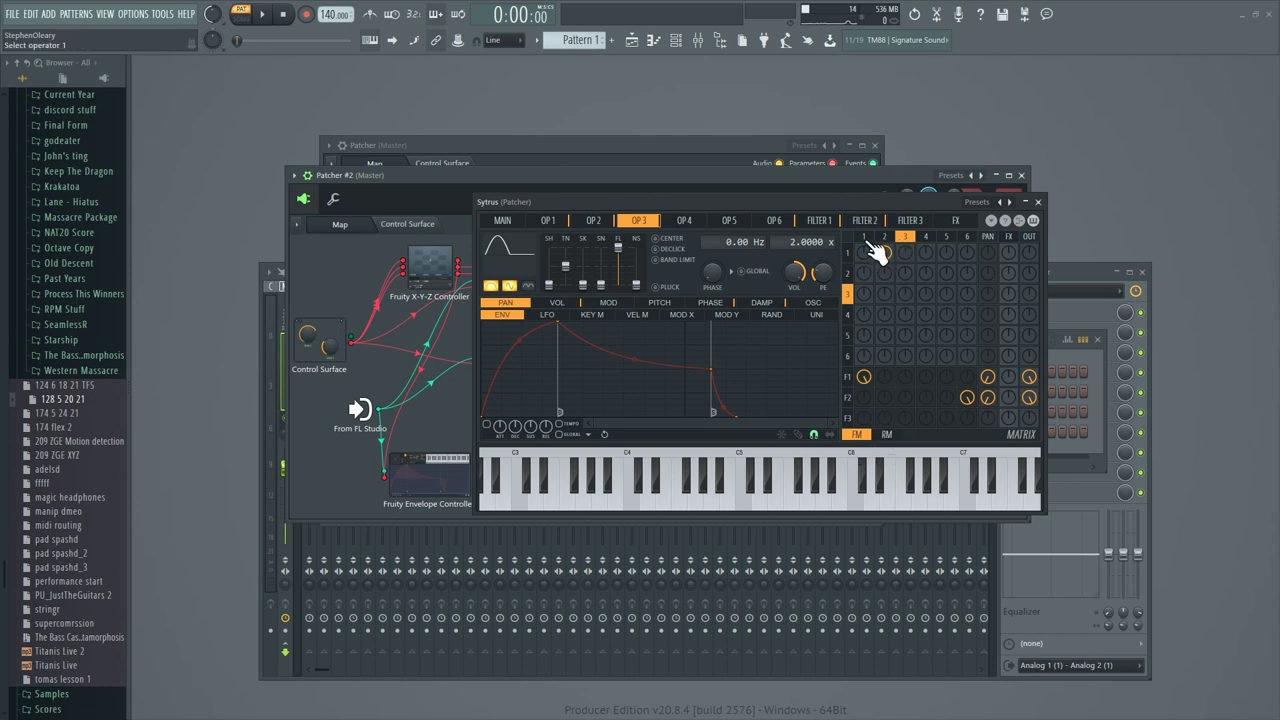
click(866, 240)
drag(877, 252, 877, 240)
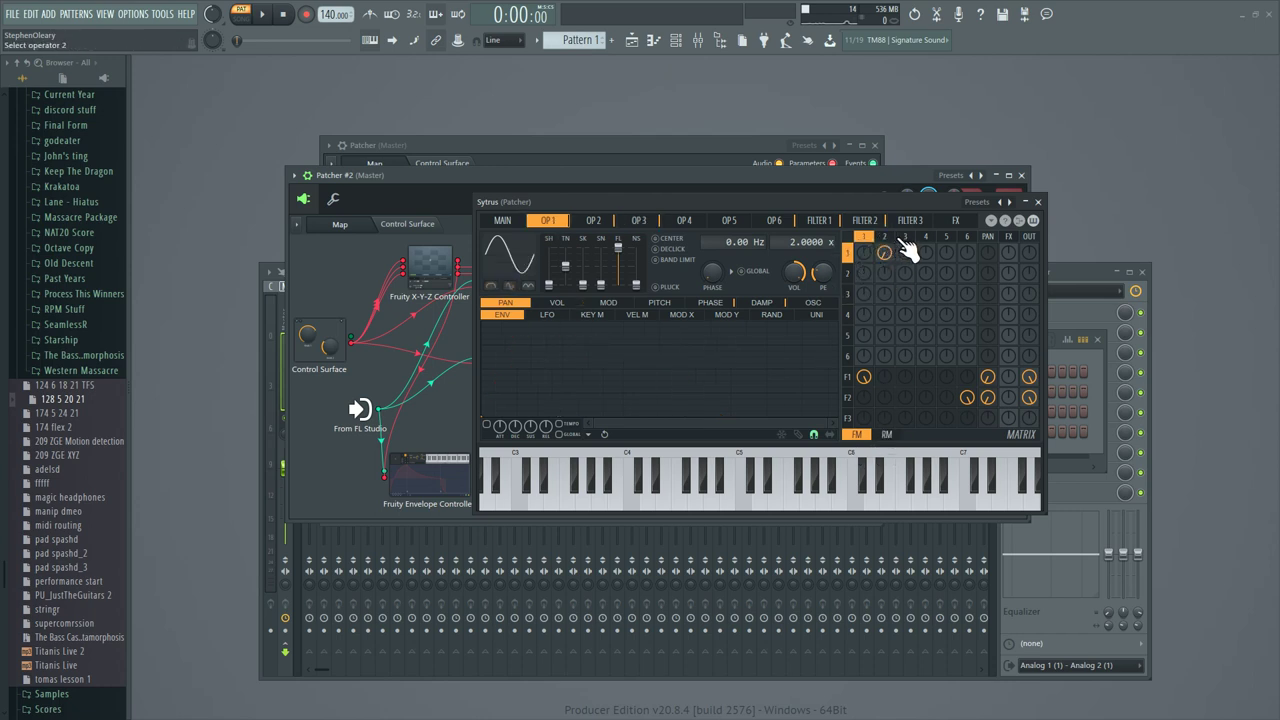
Review Sytrus's operator 6, Filter 1 and Filter 2 pages, then close Sytrus.
click(966, 238)
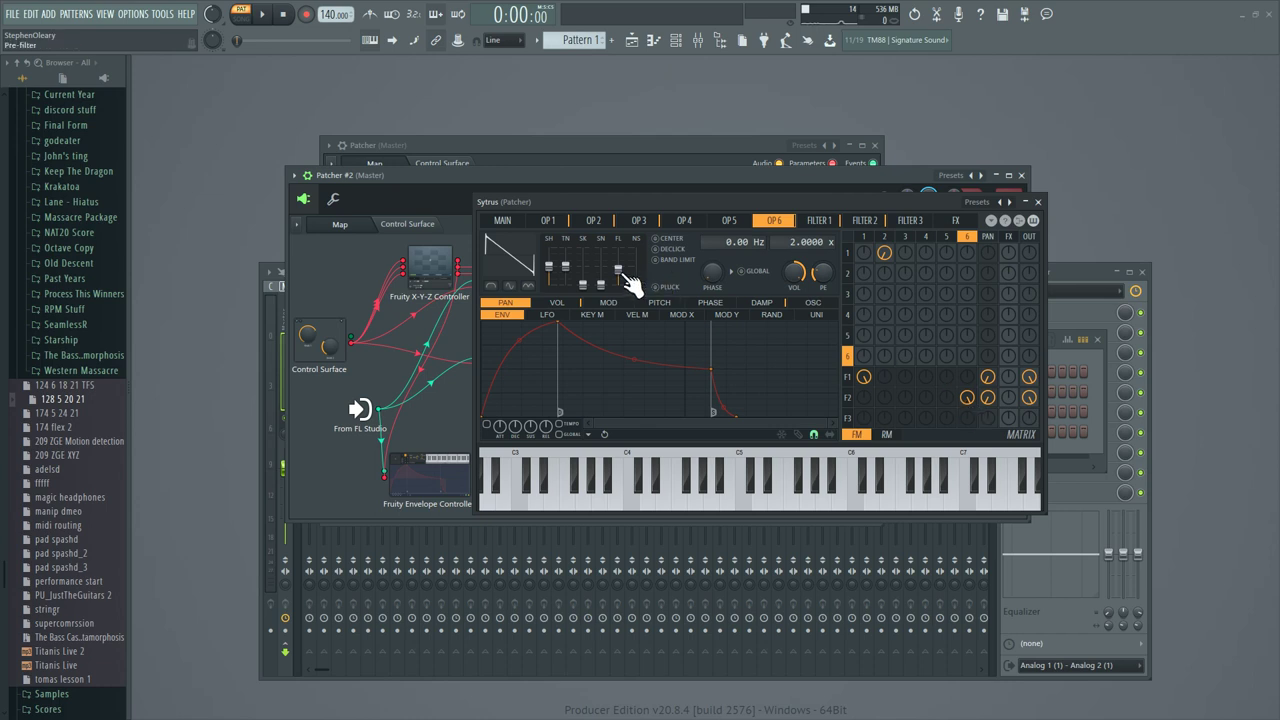
click(849, 378)
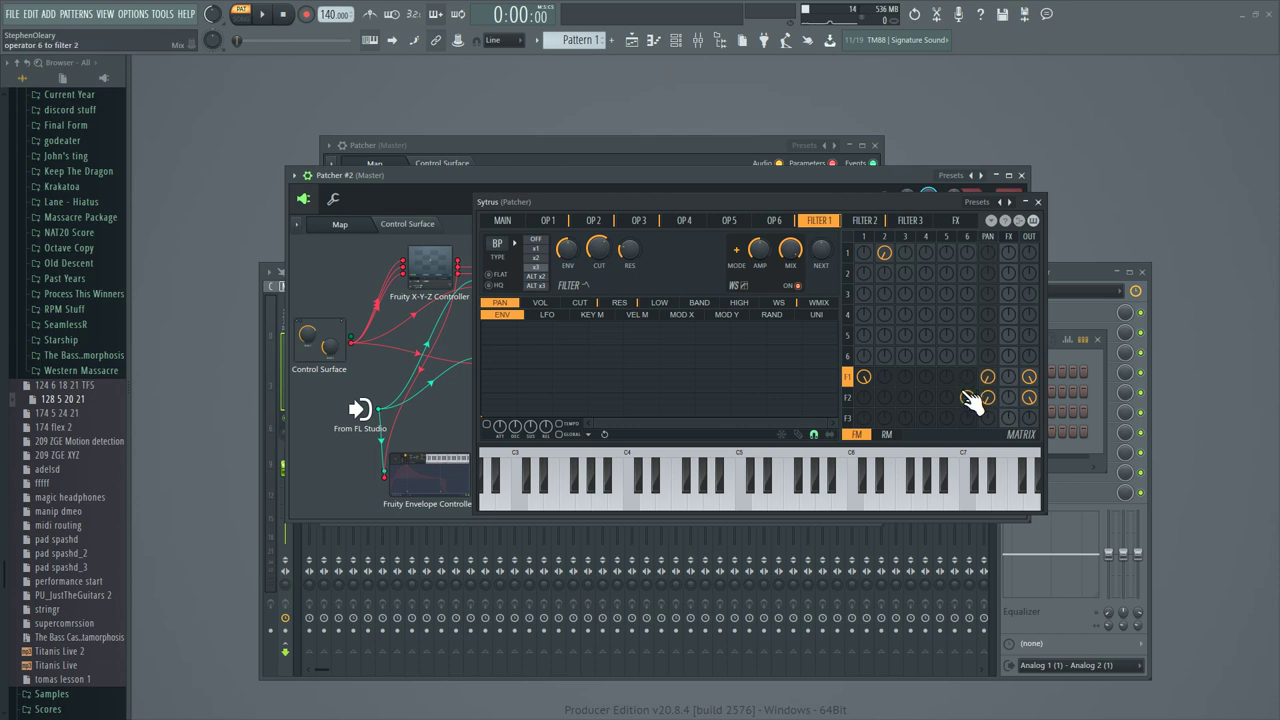
click(1037, 201)
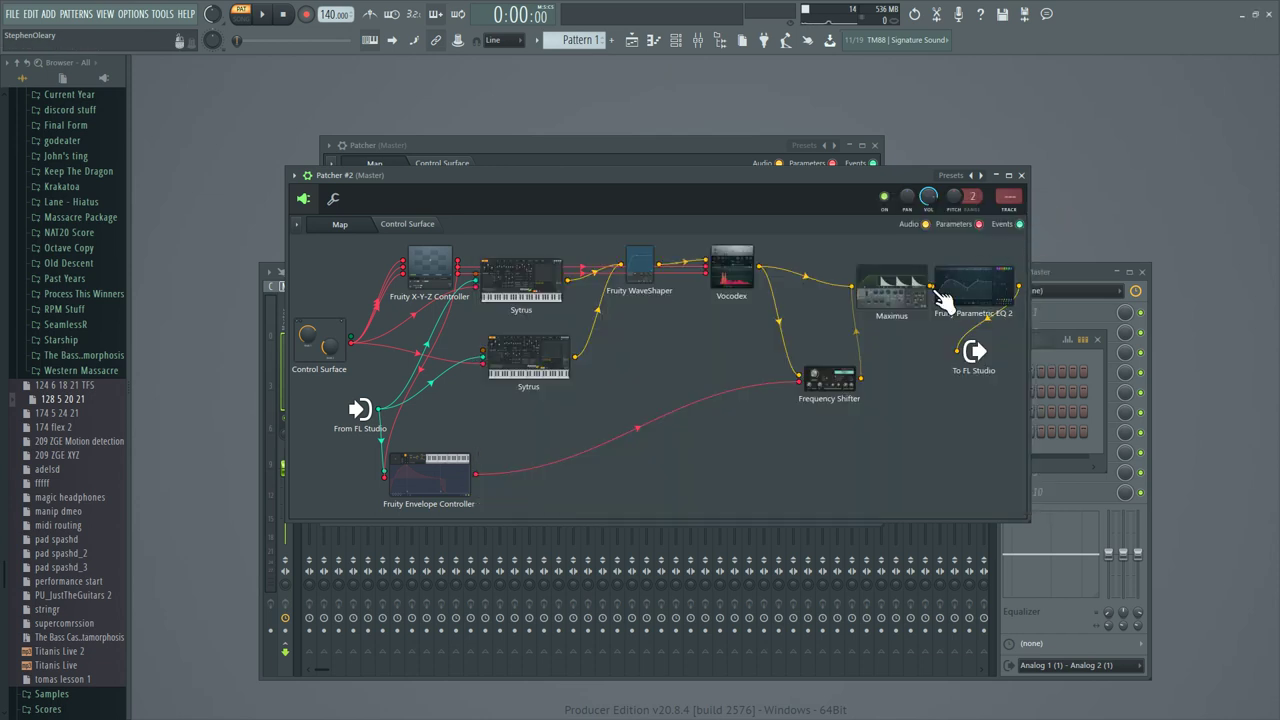
click(542, 276)
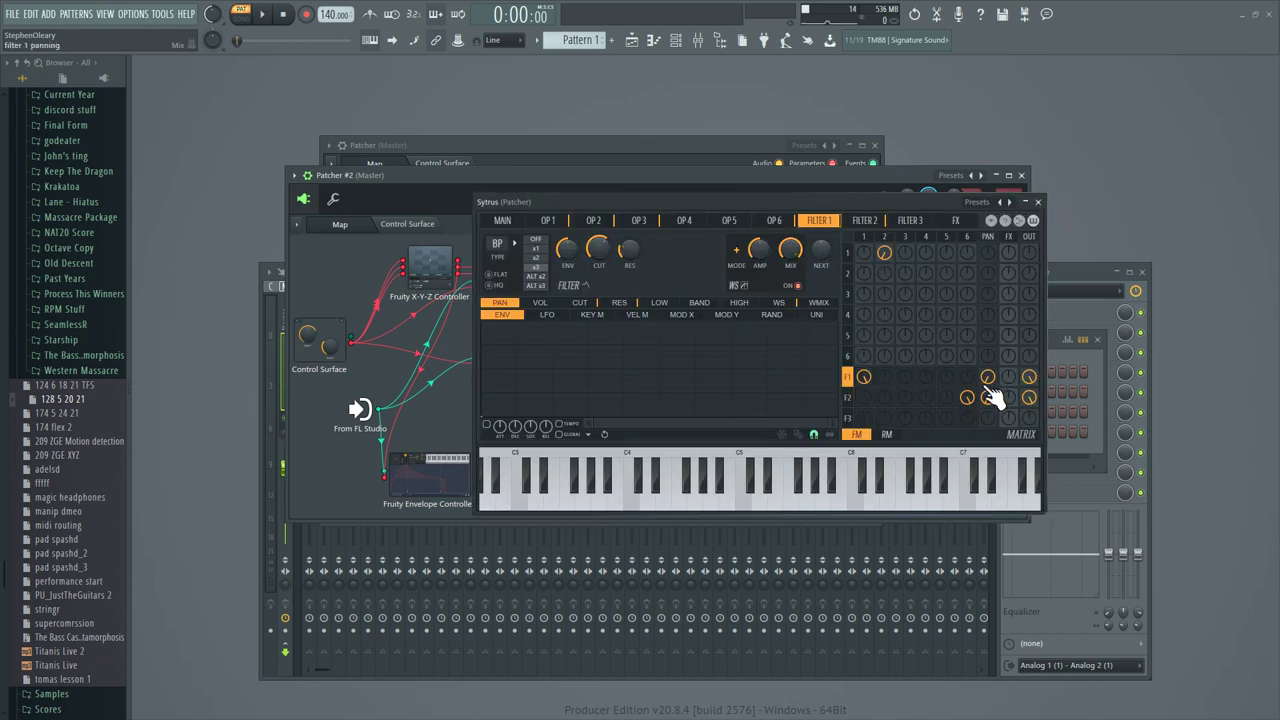
click(850, 398)
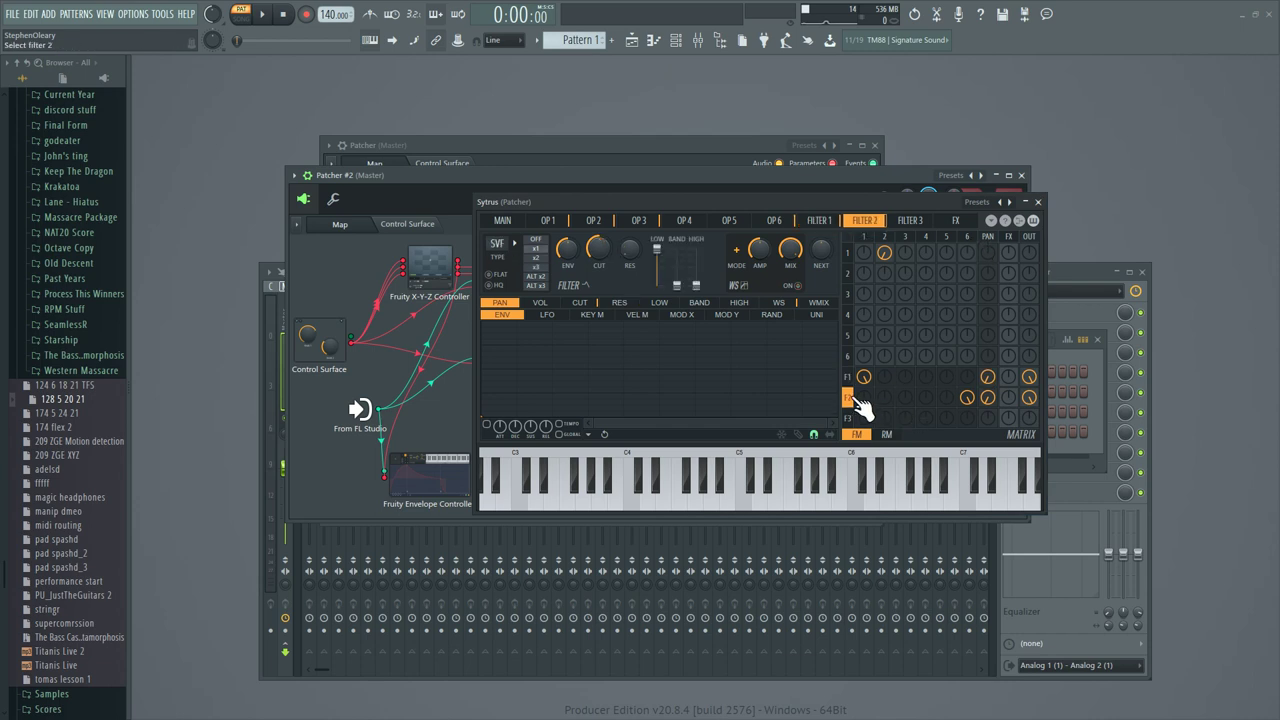
click(1037, 201)
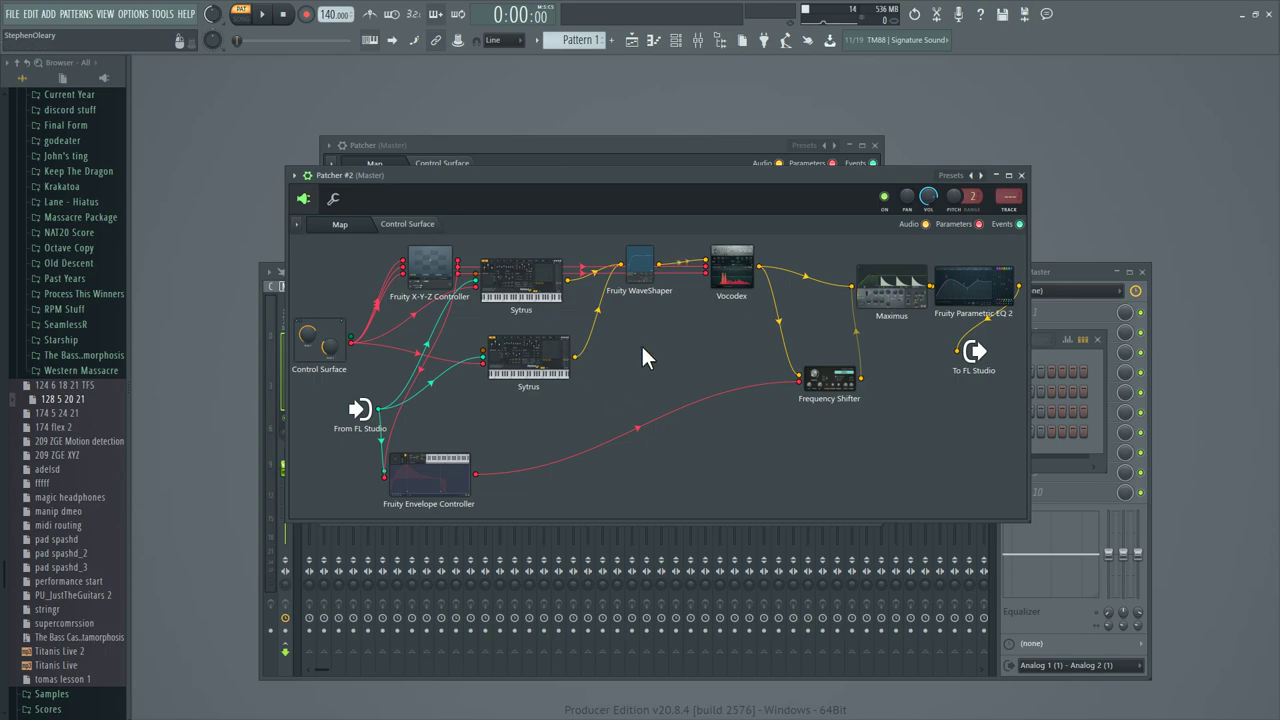
key(F8)
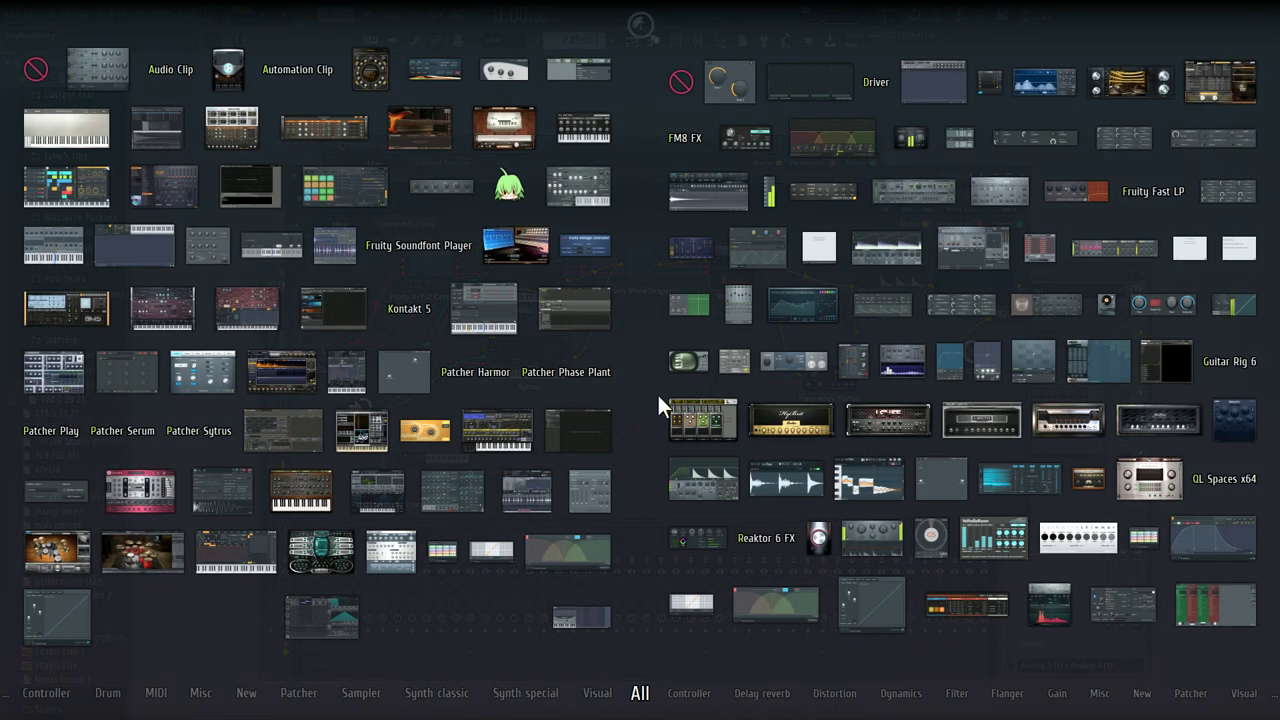
drag(986, 257, 790, 457)
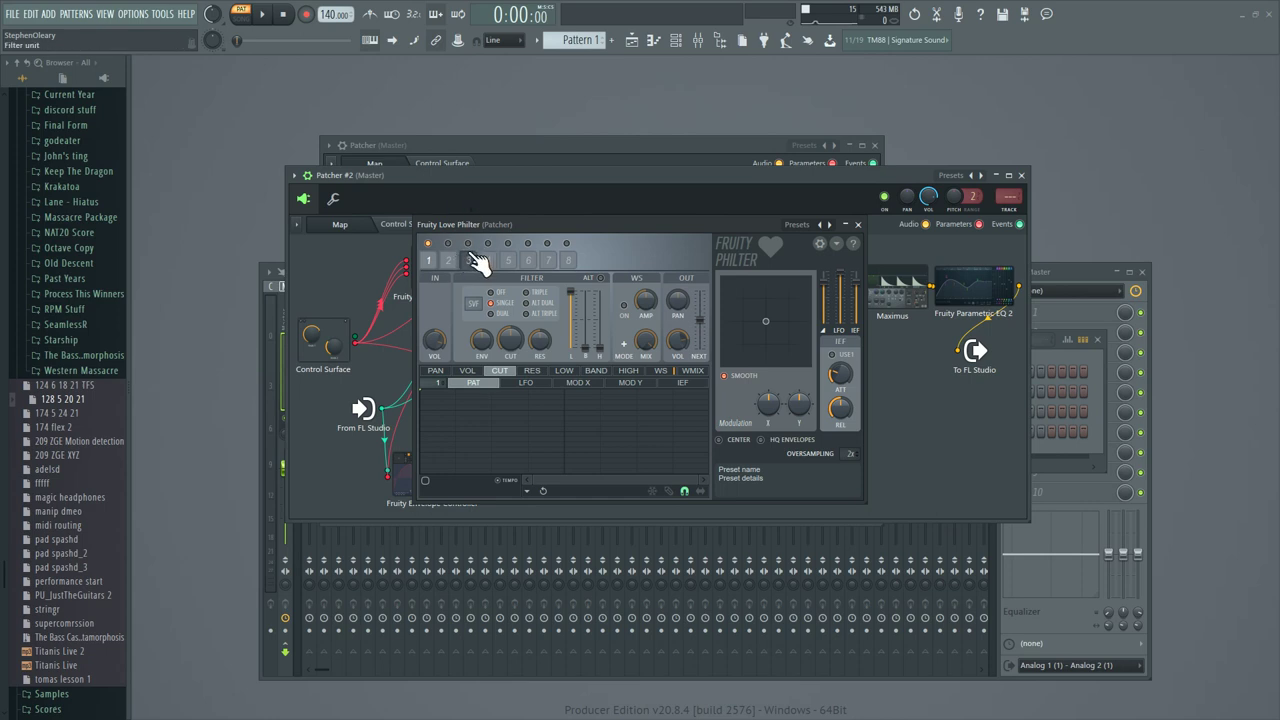
click(857, 224)
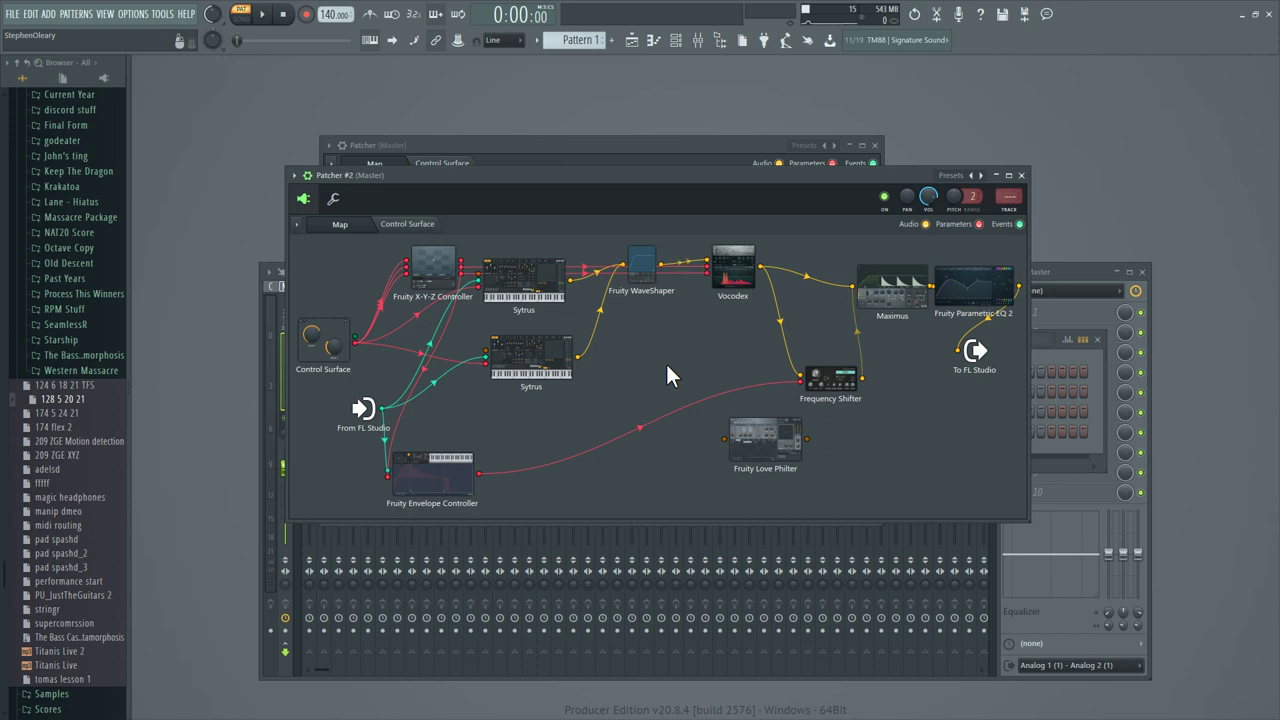
right_click(758, 433)
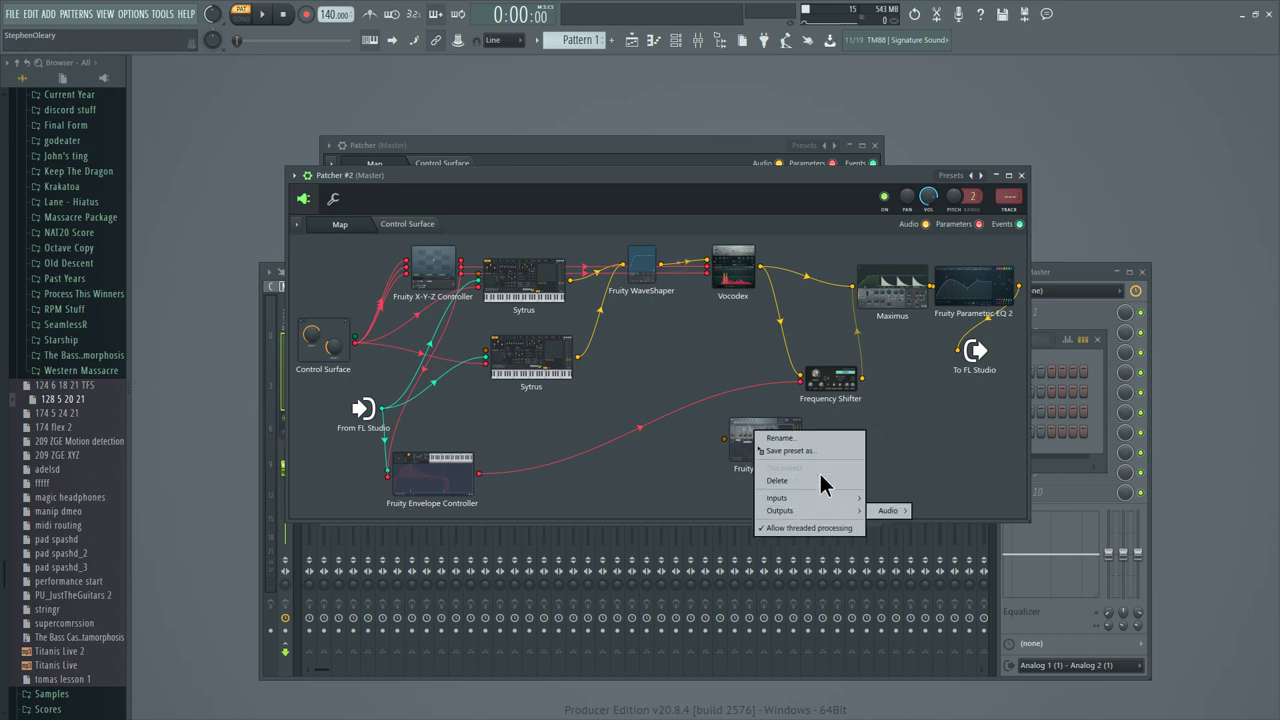
click(820, 481)
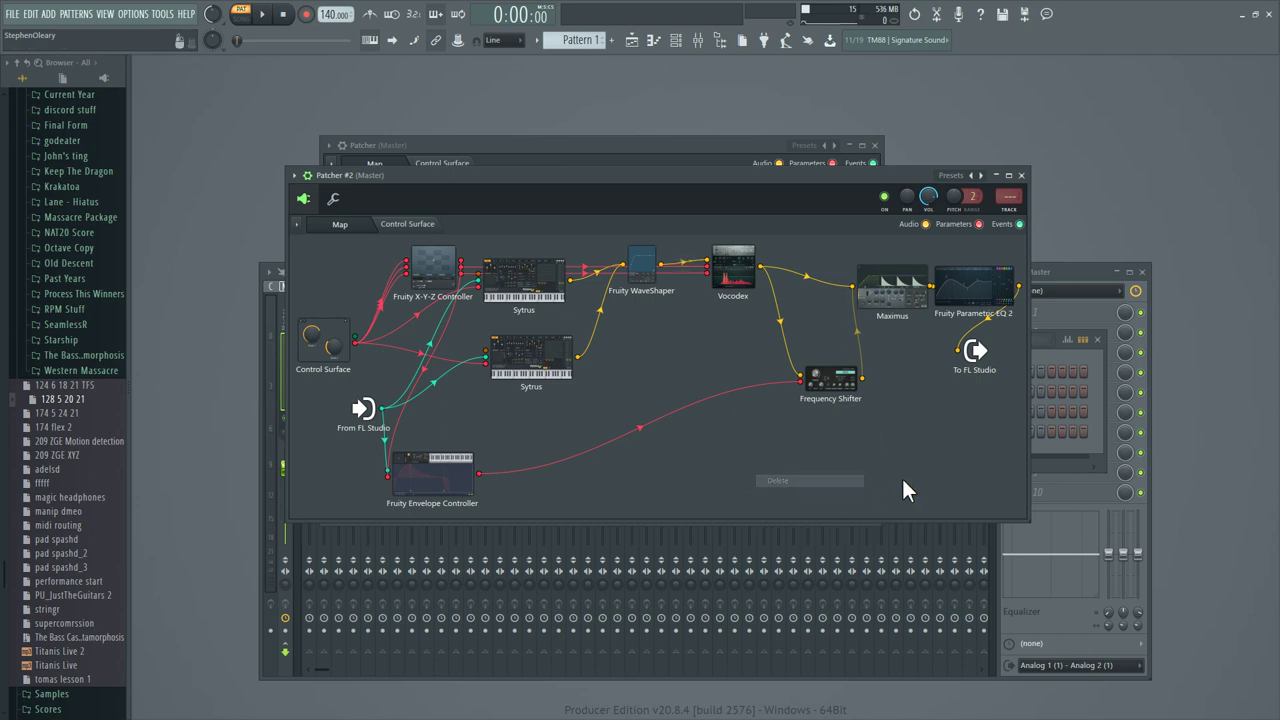
Open the upper Sytrus and inspect Filter 1's unison modulation curve.
click(540, 287)
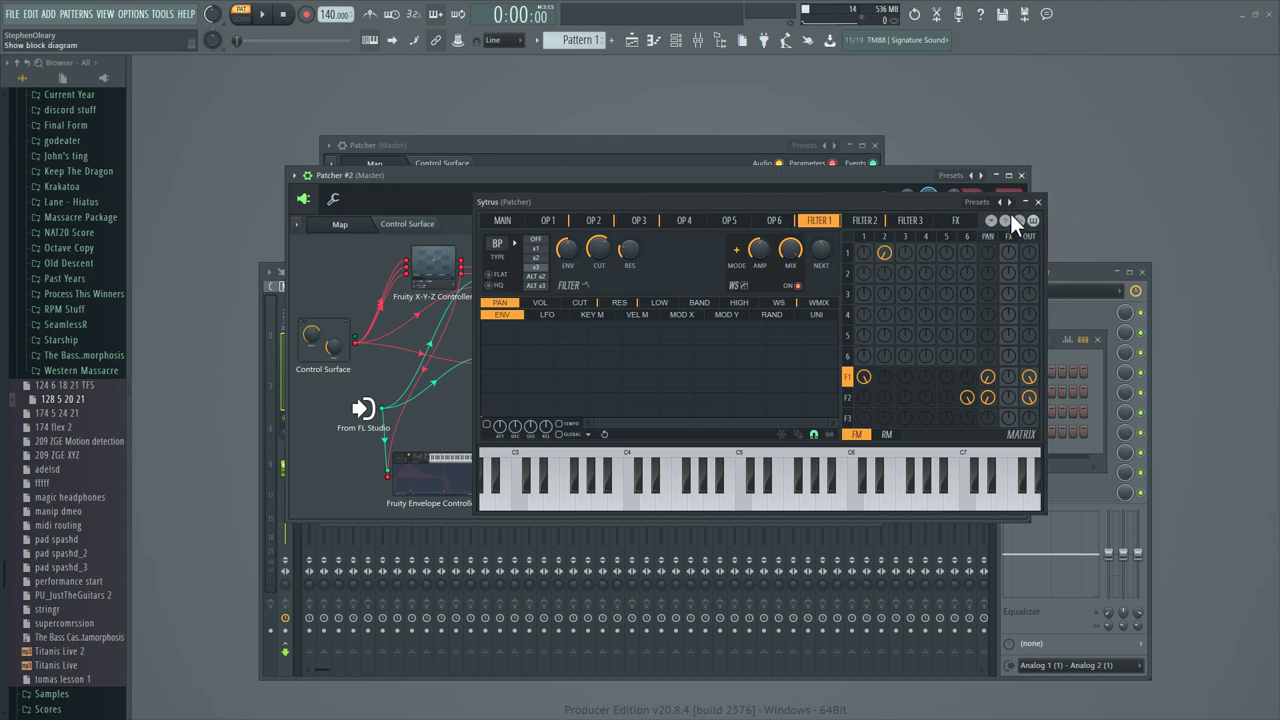
drag(749, 198, 682, 210)
click(436, 232)
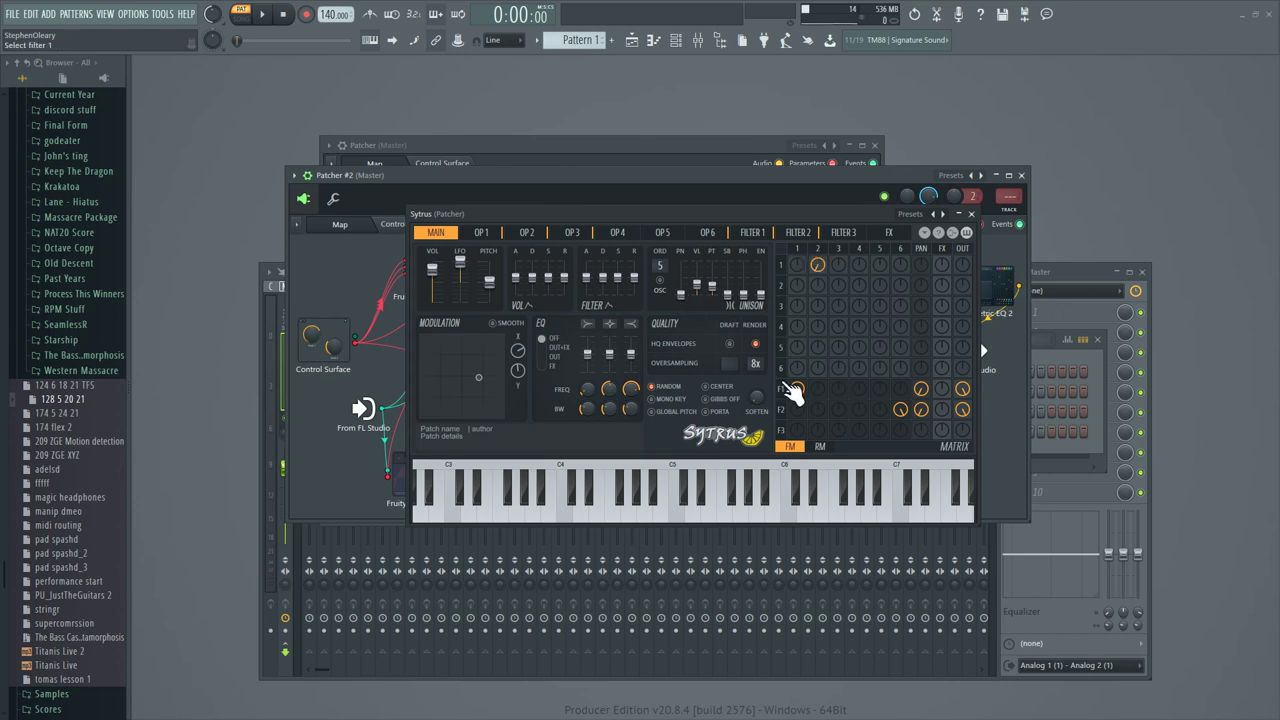
click(788, 388)
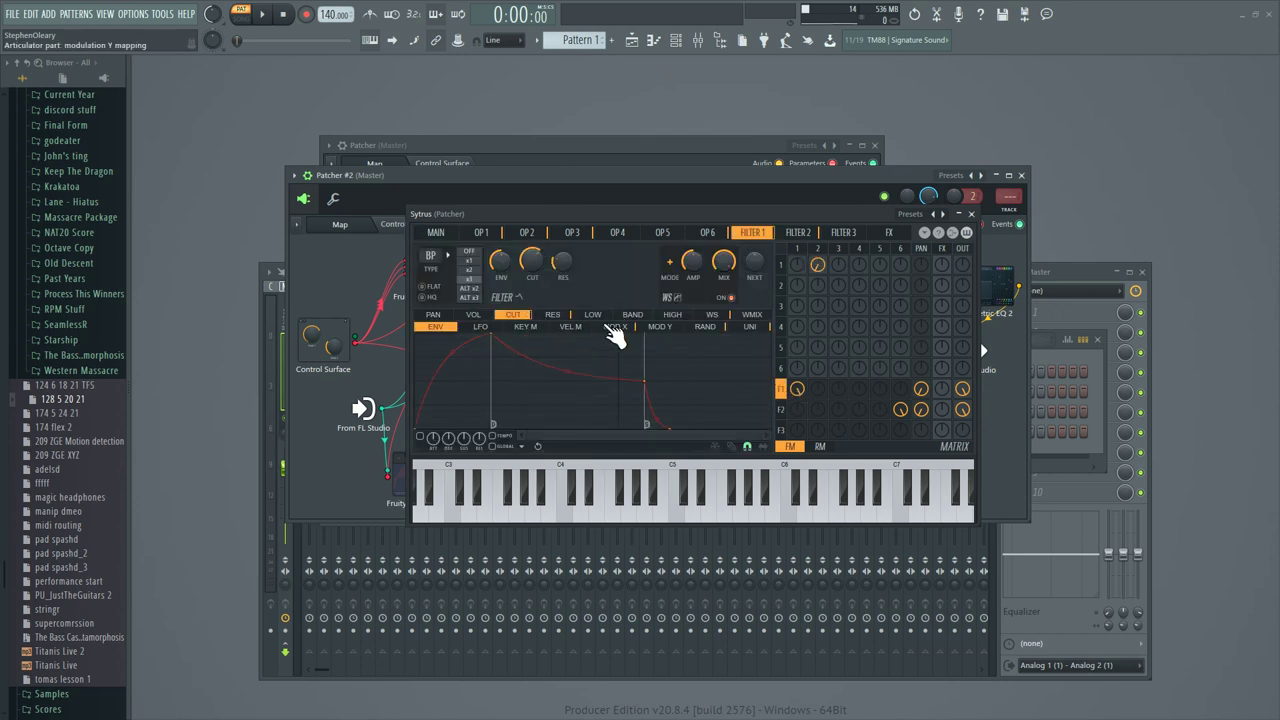
click(748, 327)
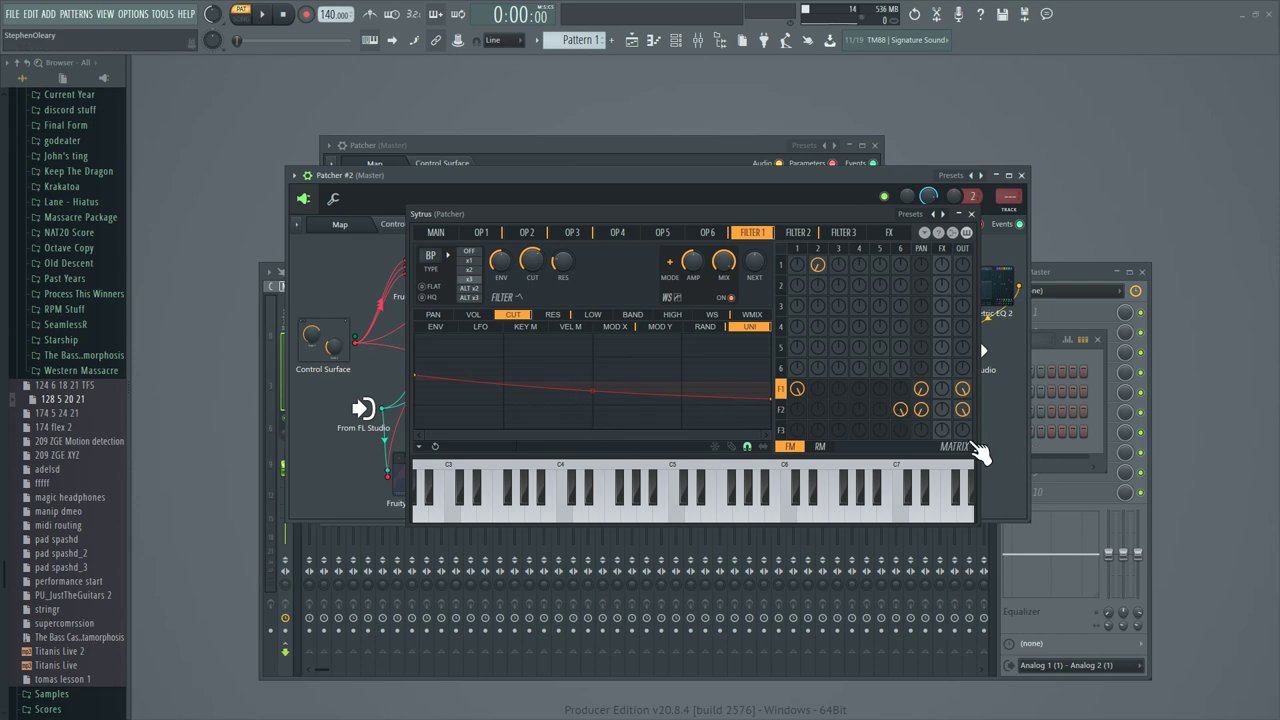
click(965, 240)
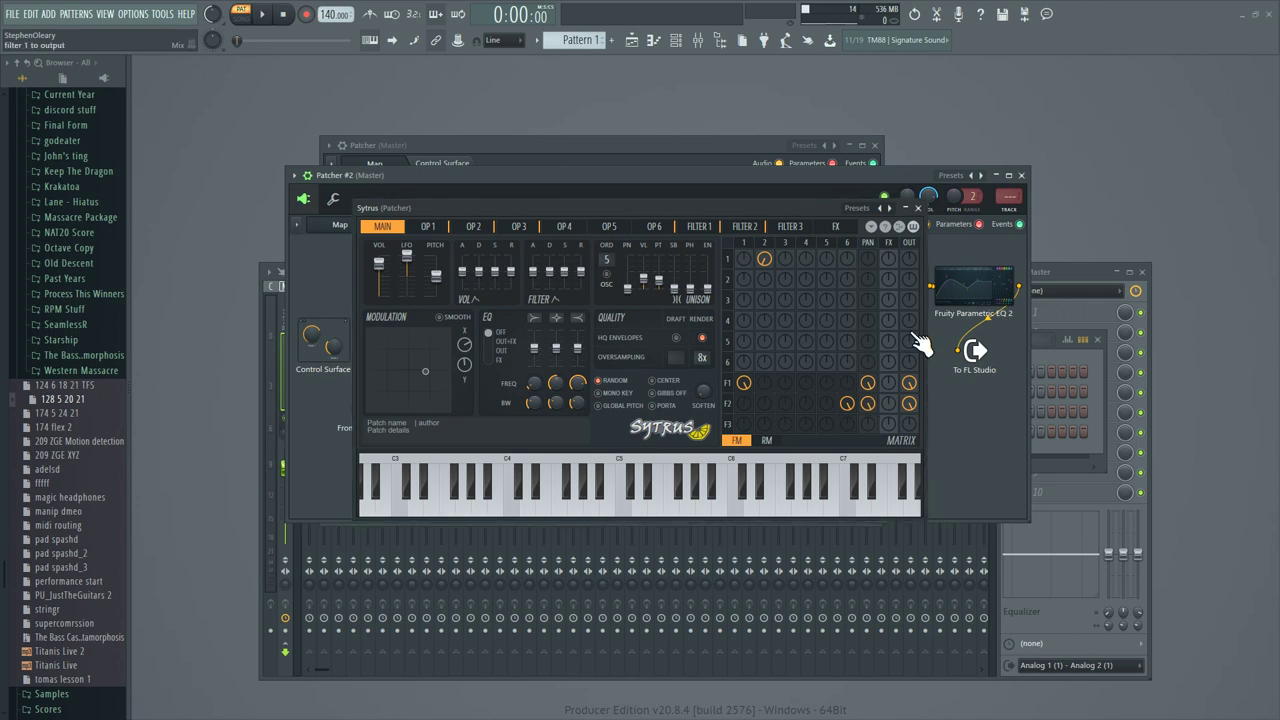
Step through Sytrus's operator 1, 2 and 3 pages.
click(765, 243)
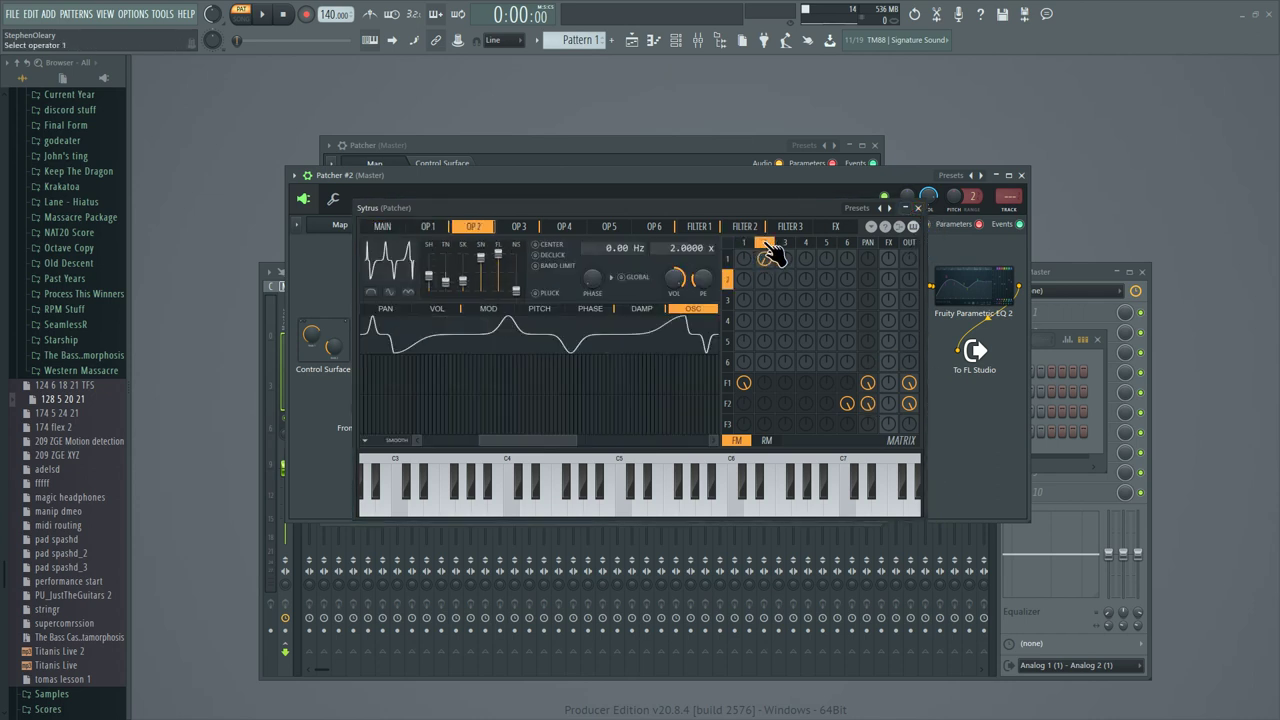
click(744, 243)
click(765, 243)
click(786, 243)
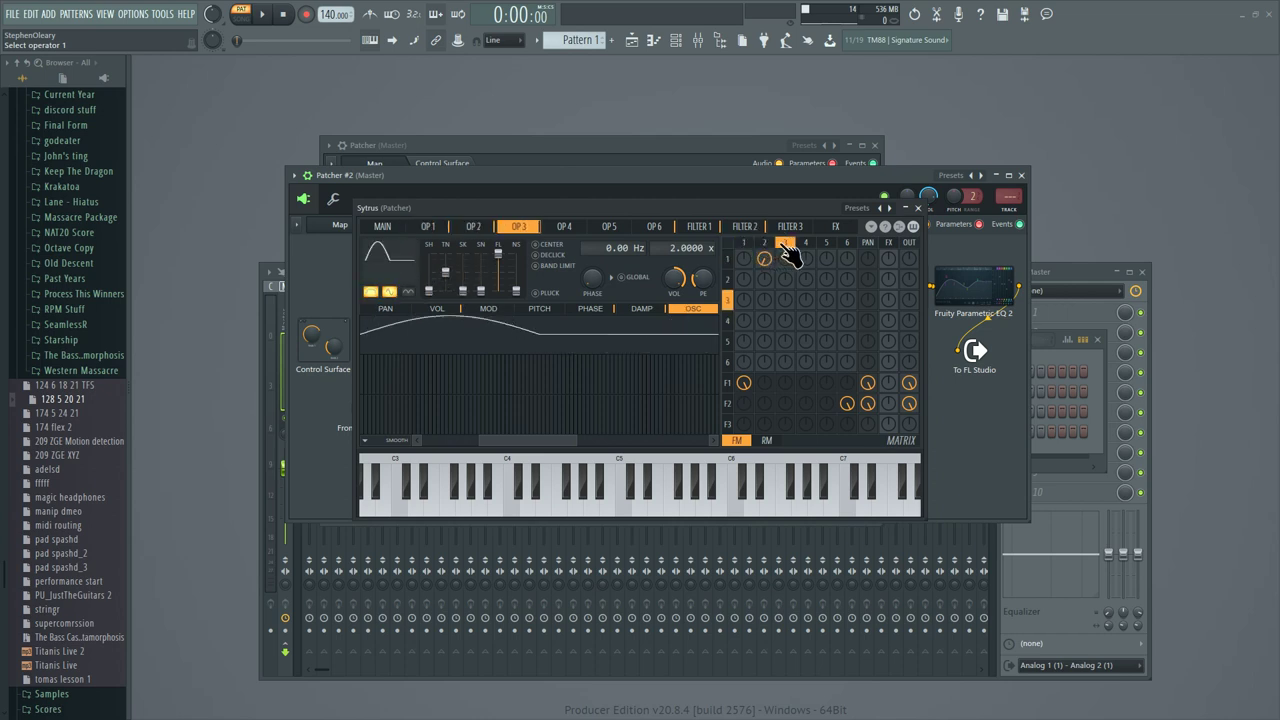
click(765, 243)
click(744, 243)
Check Filter 1's cutoff envelope, then close Sytrus to reveal the full Patcher map.
drag(750, 207, 756, 308)
click(736, 485)
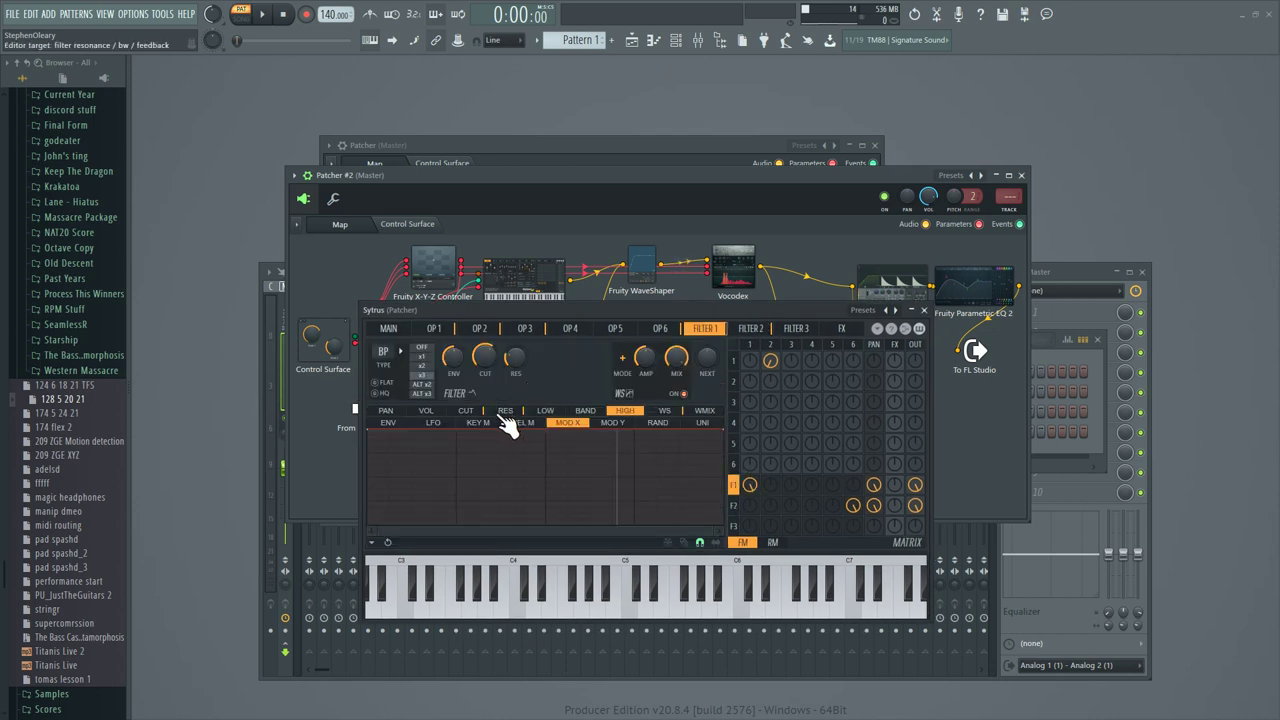
click(470, 412)
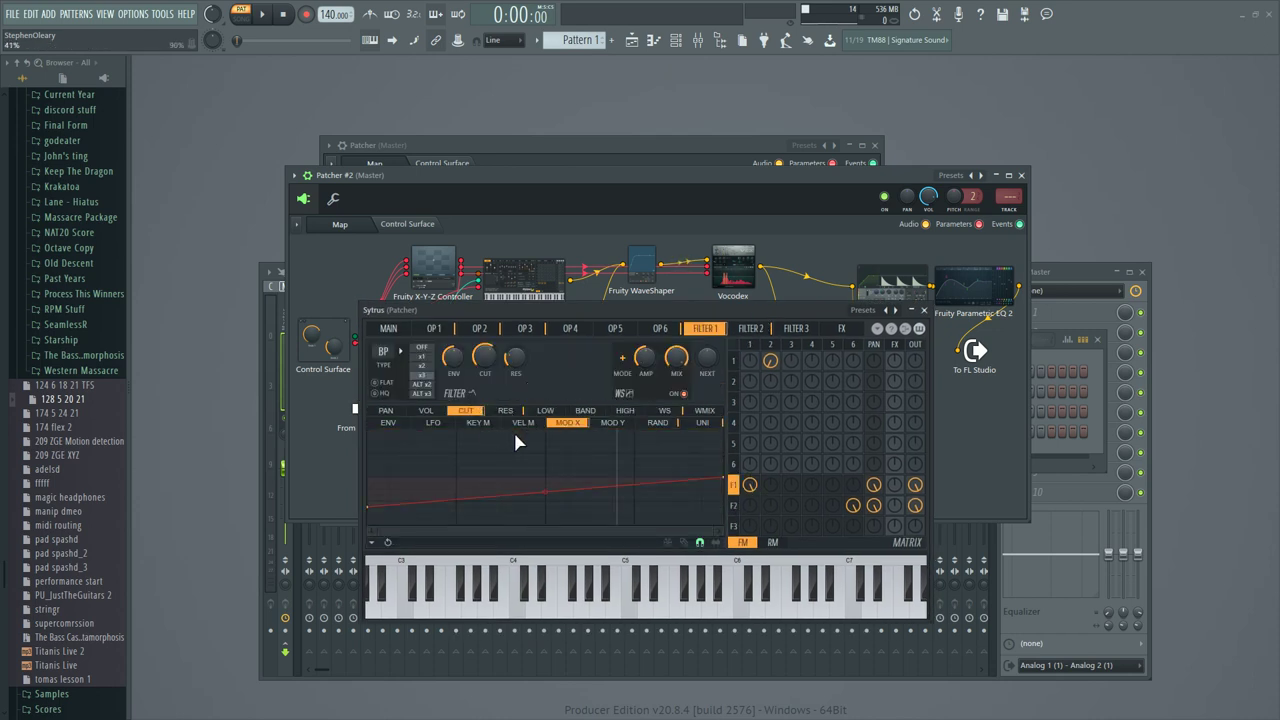
click(924, 310)
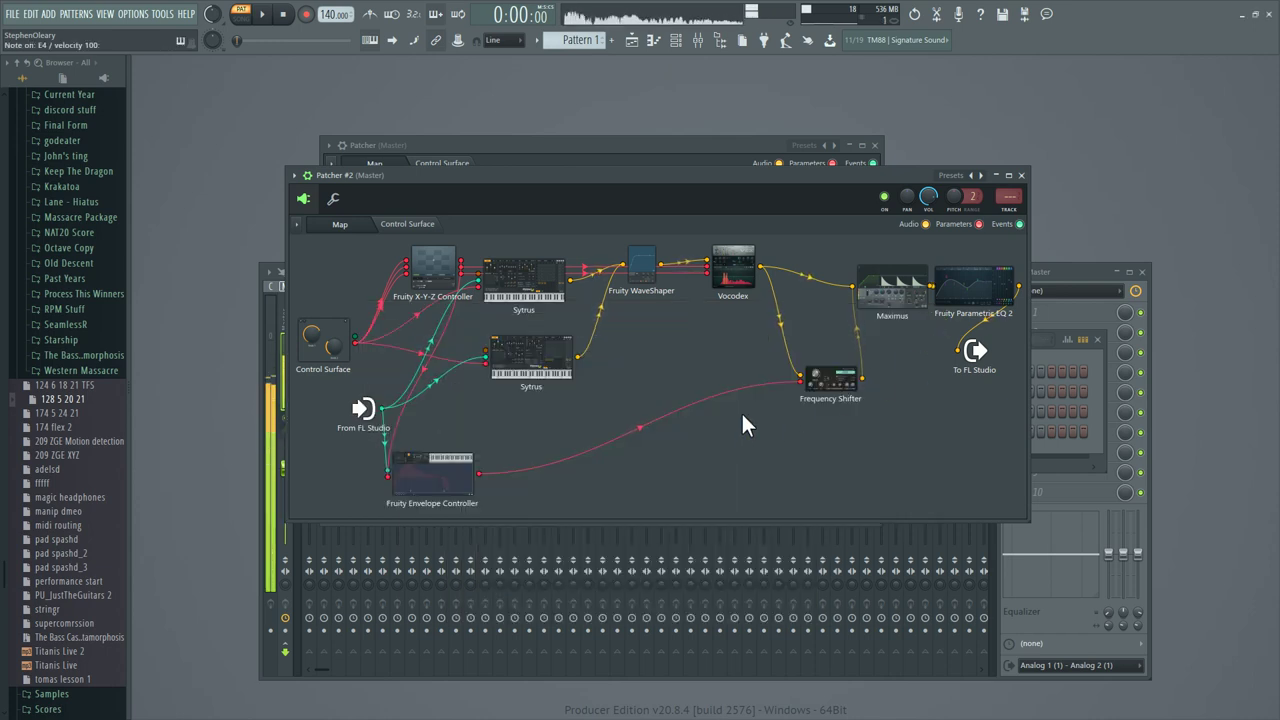
click(893, 288)
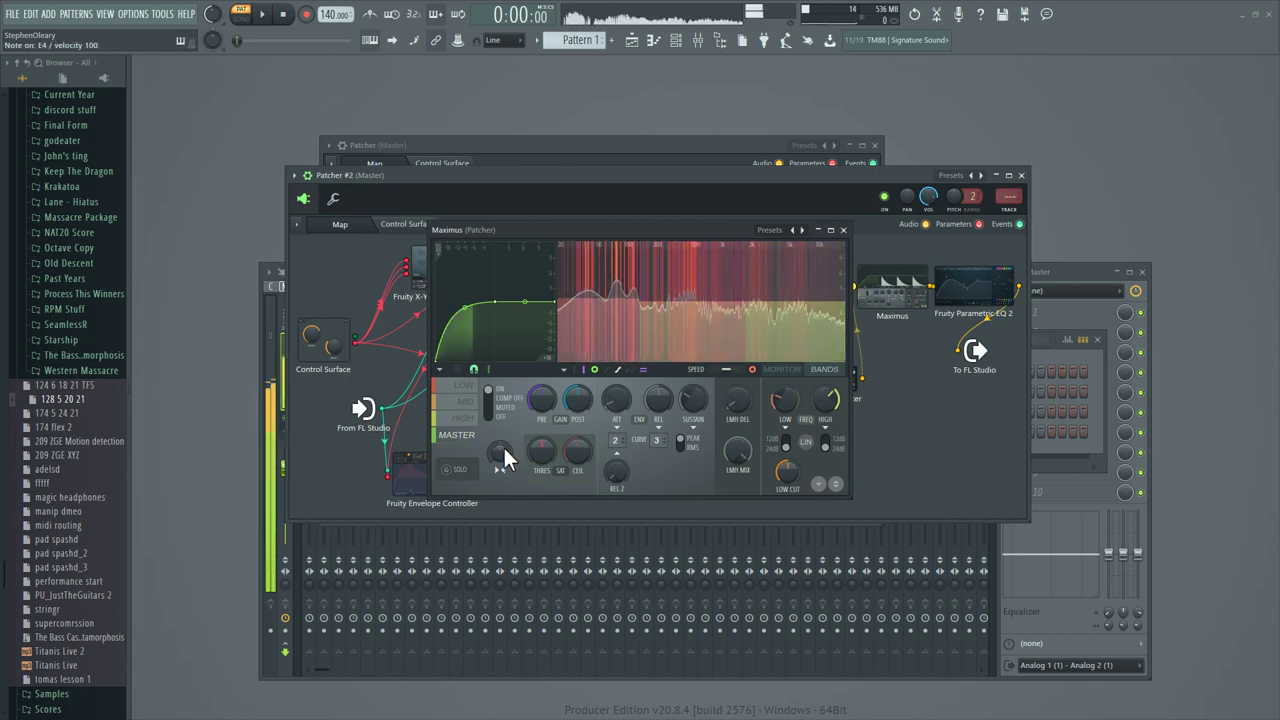
click(476, 388)
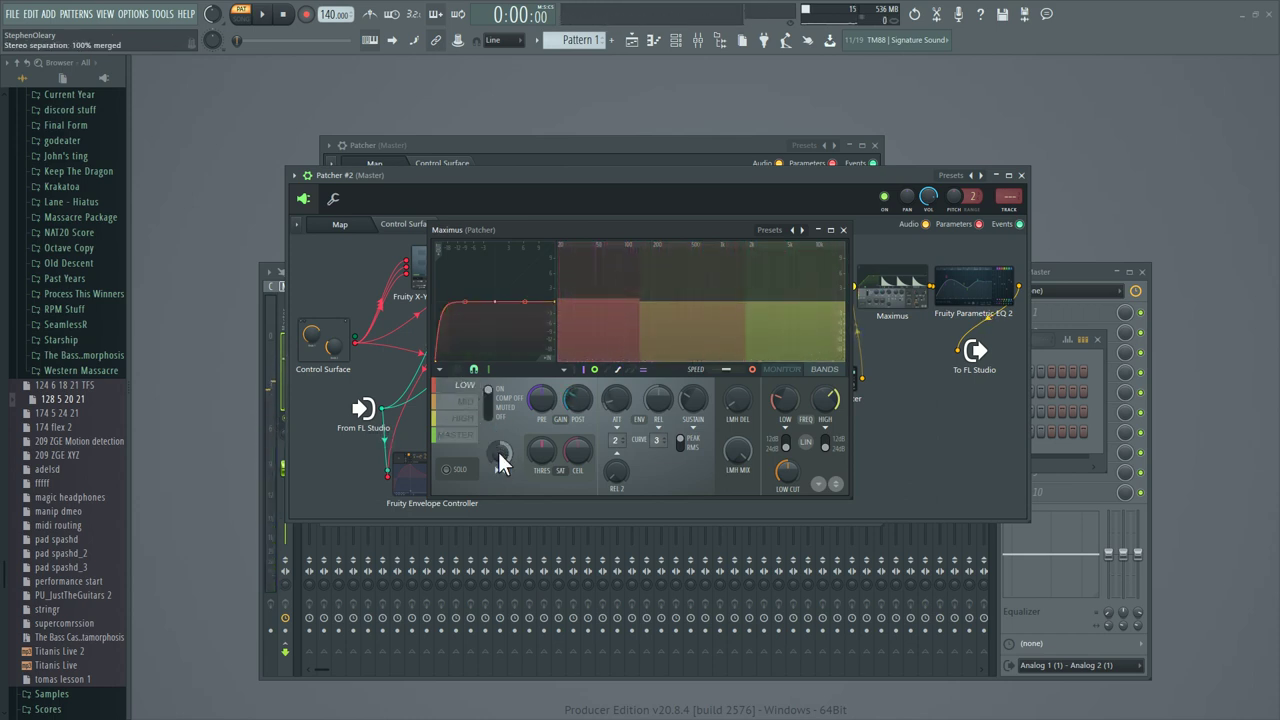
key(c)
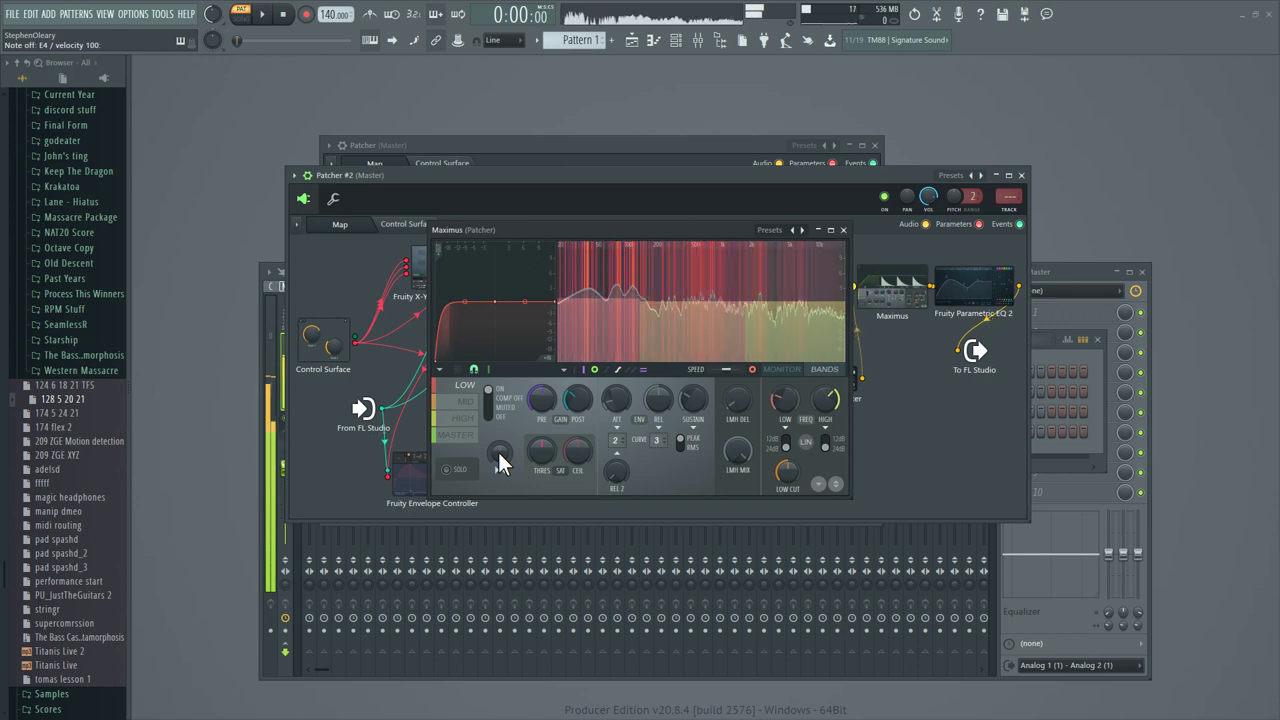
click(468, 437)
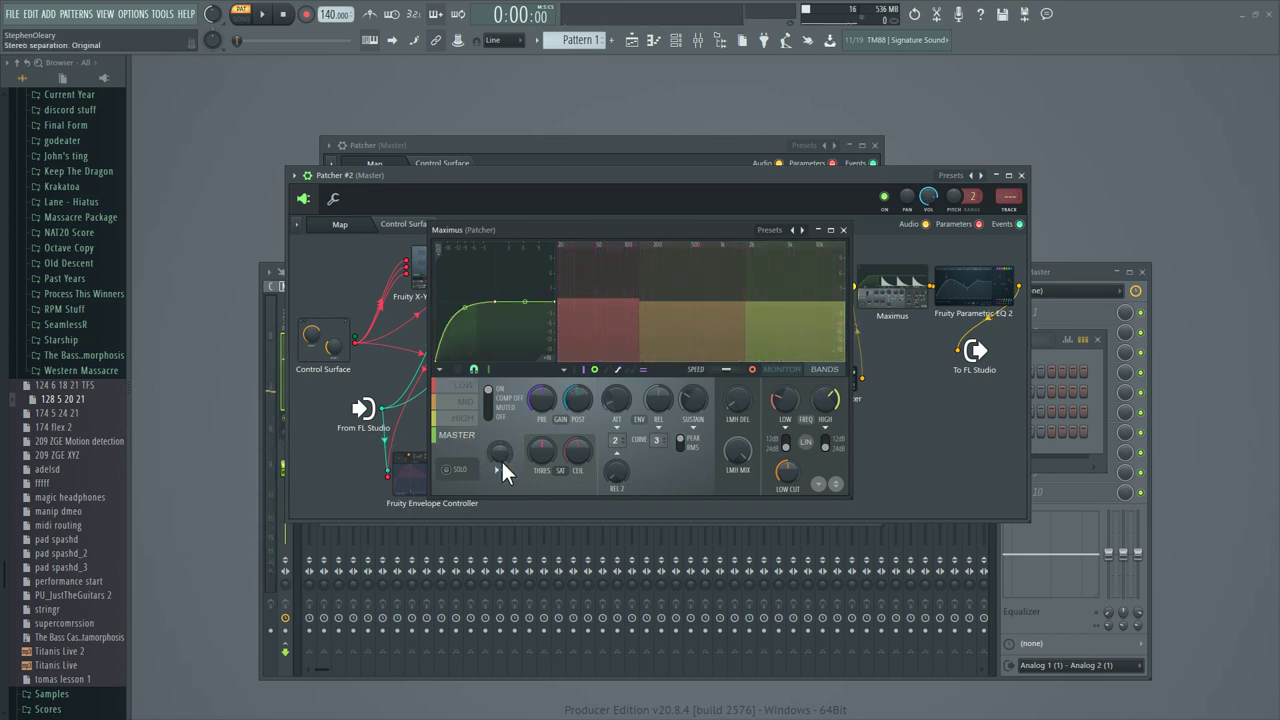
click(843, 231)
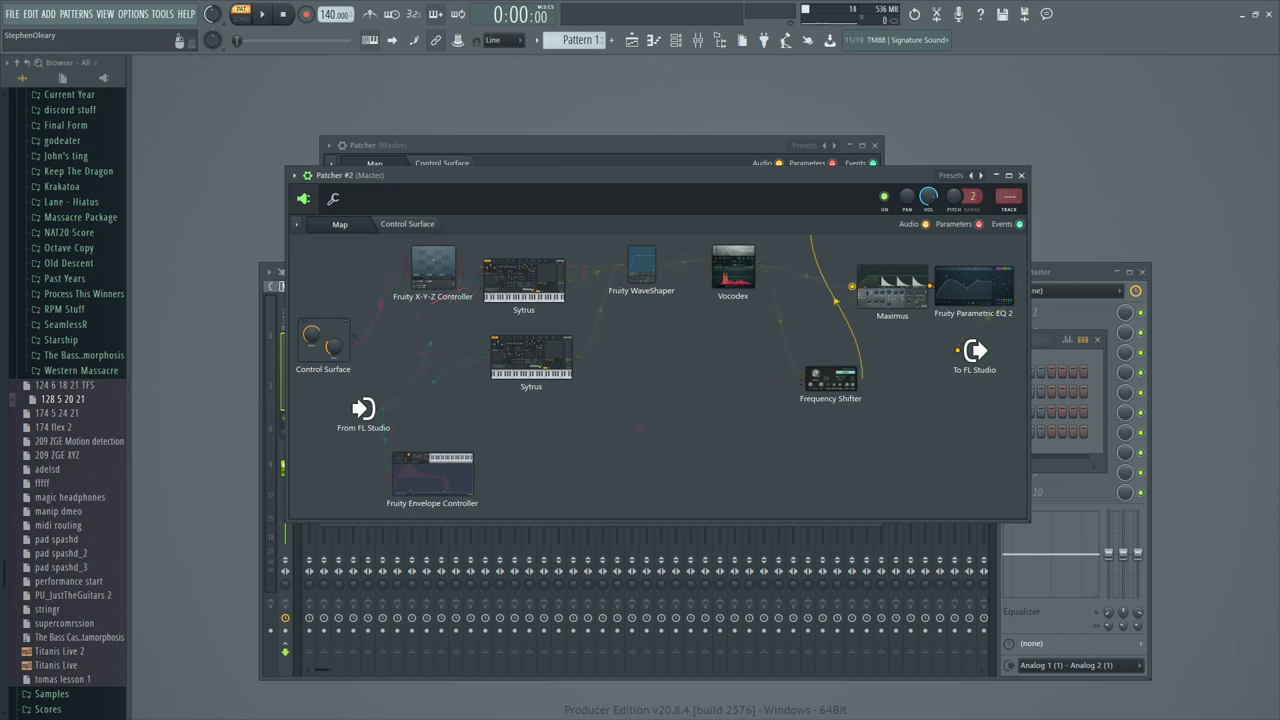
Show the Vocodex's Band distribution curve, then drop a new Sytrus into a new Patcher.
click(750, 280)
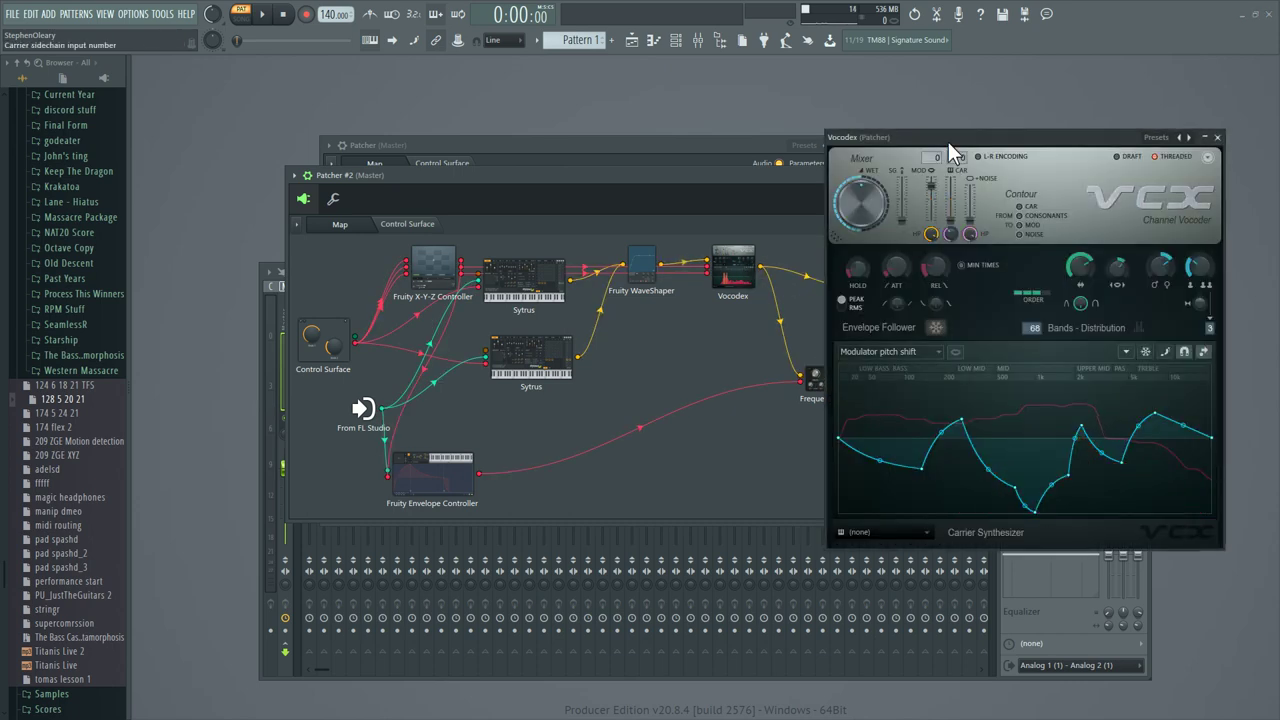
drag(948, 142, 718, 146)
click(697, 352)
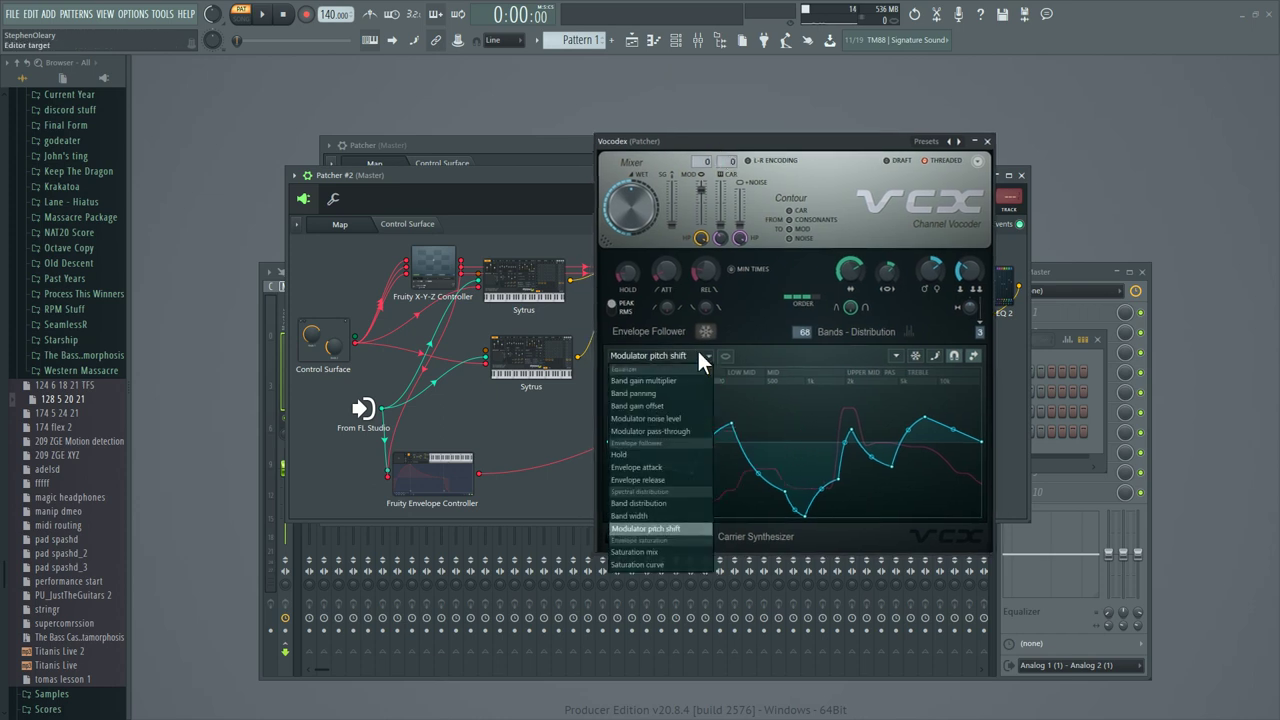
click(693, 504)
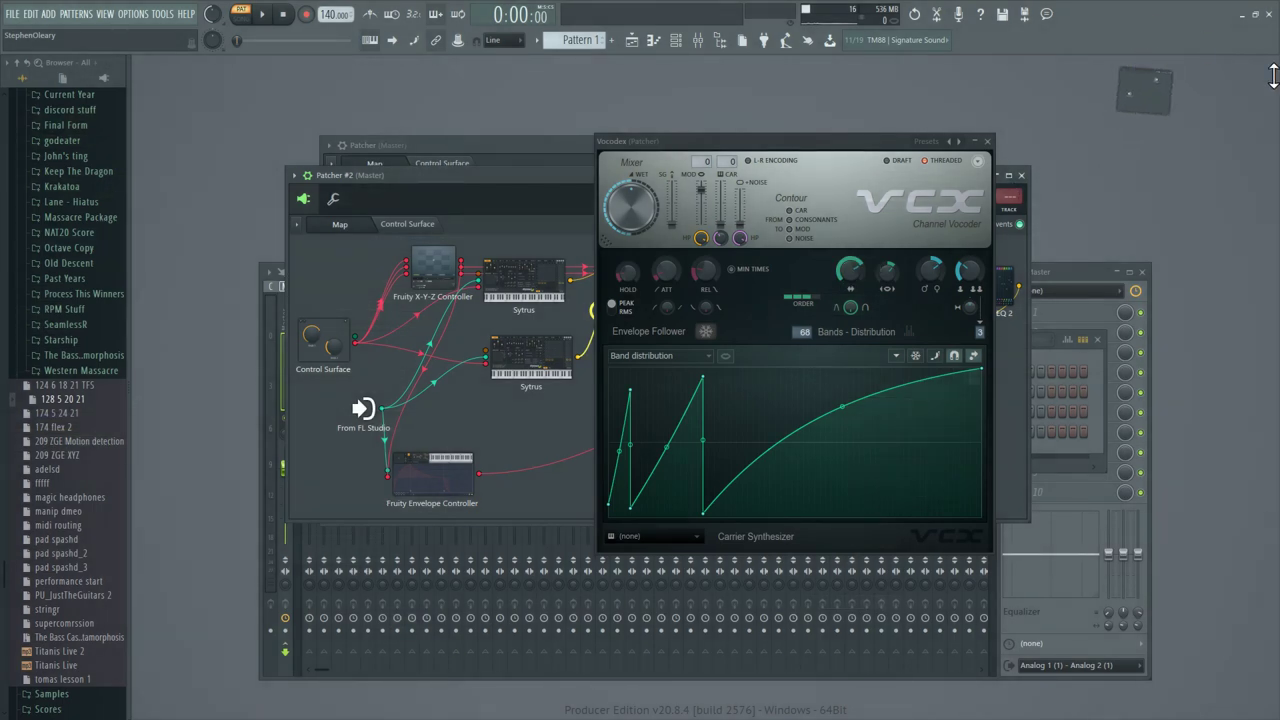
drag(753, 141, 1066, 136)
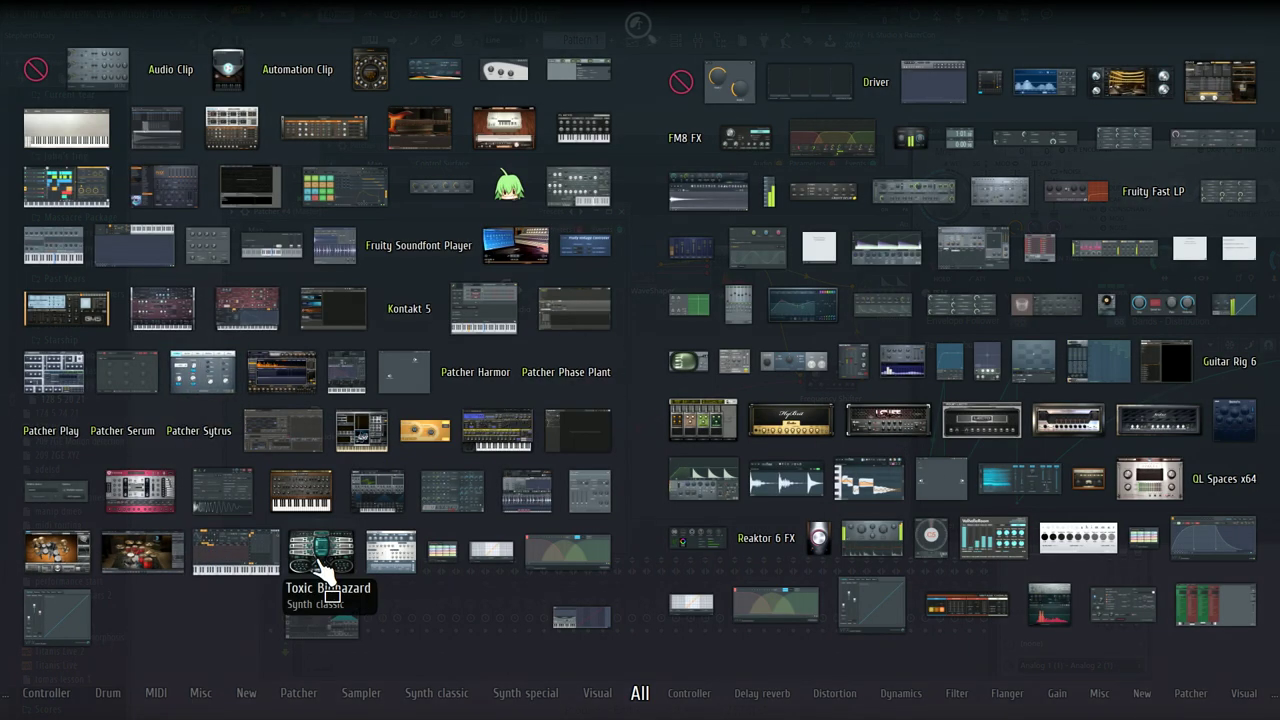
drag(321, 518, 410, 410)
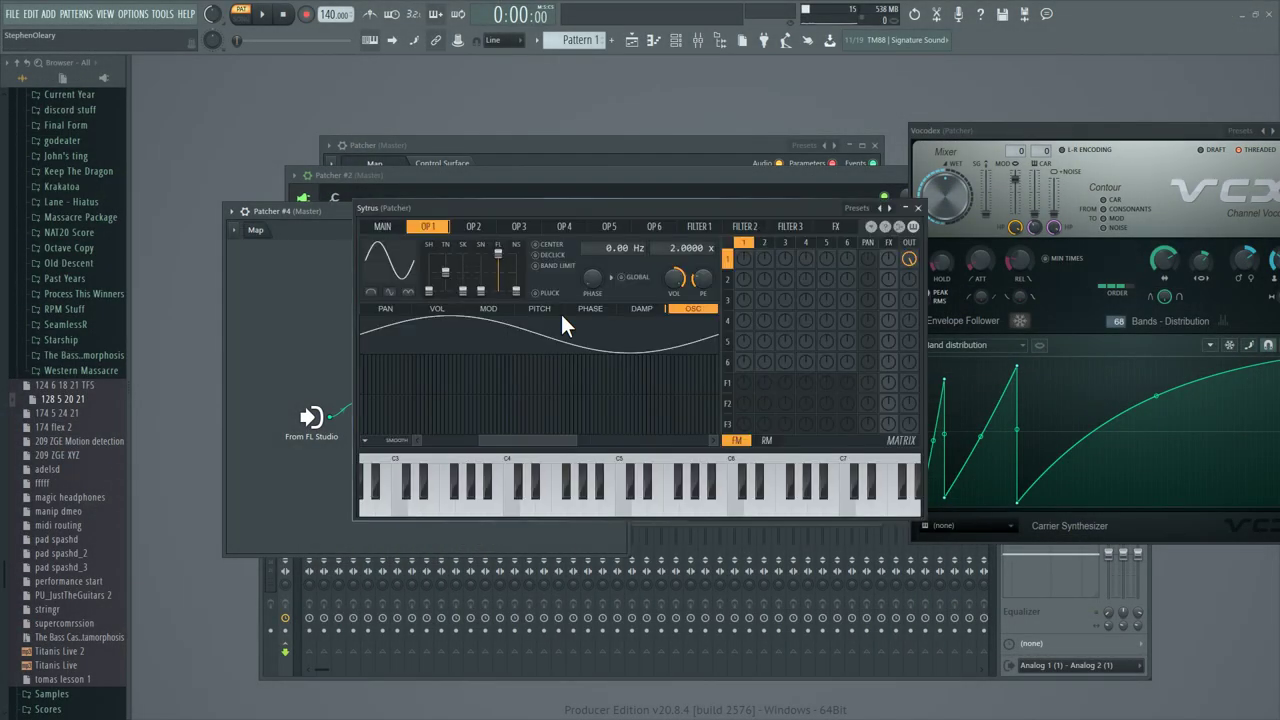
Make the new Sytrus's operator 1 a saw wave and close Sytrus.
click(418, 262)
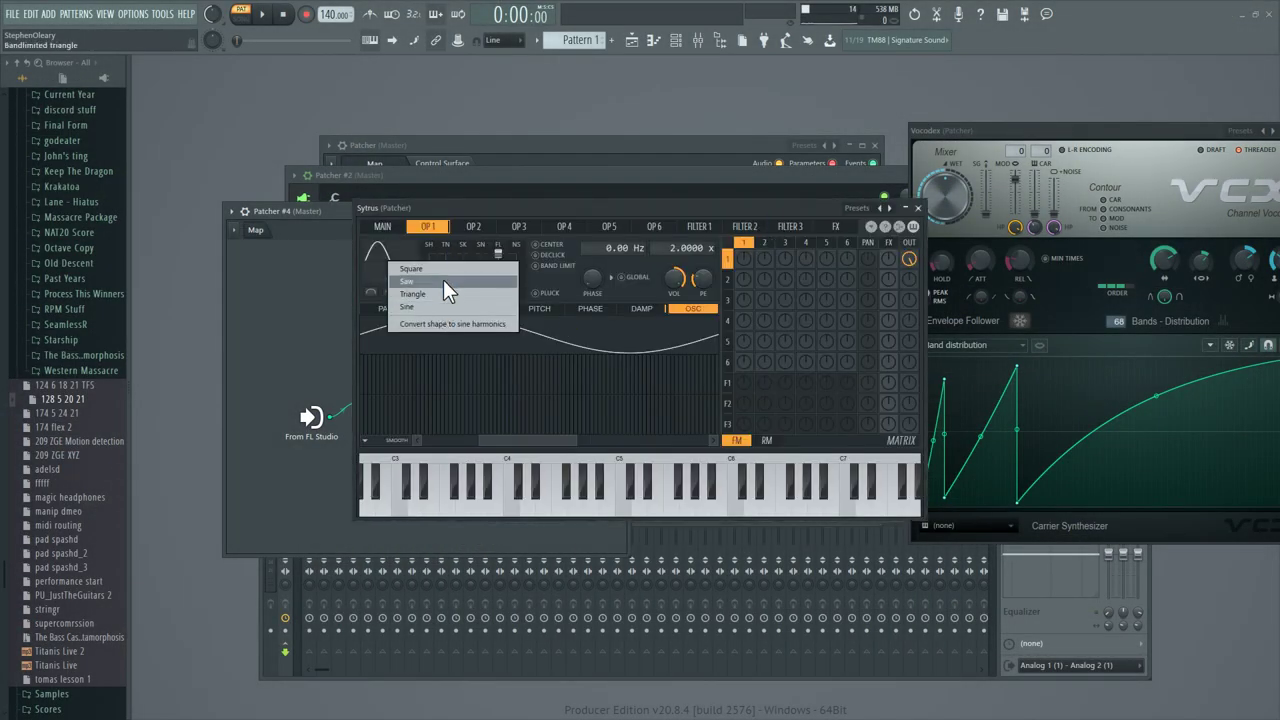
click(444, 277)
click(918, 208)
Move Patcher #4's root note to C8 and add a Vocodex to its map.
click(244, 211)
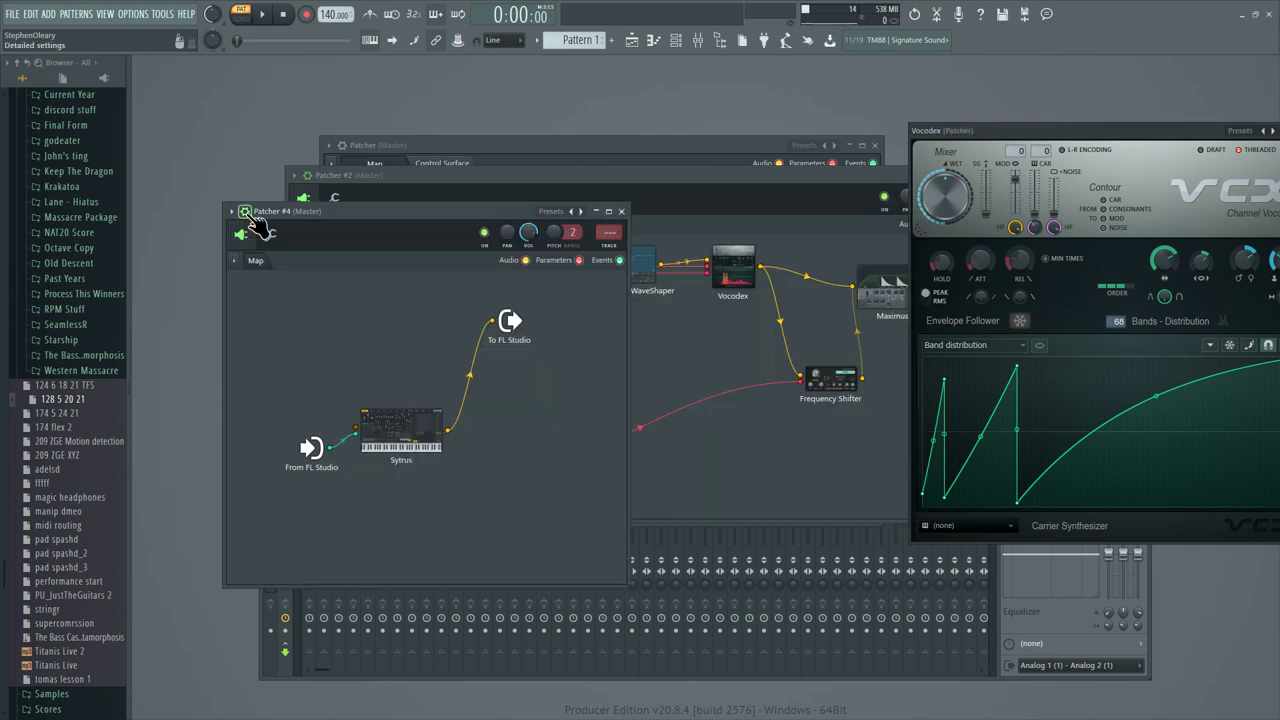
click(272, 240)
right_click(537, 472)
scroll(419, 495, down, 2)
right_click(548, 472)
click(245, 237)
key(F8)
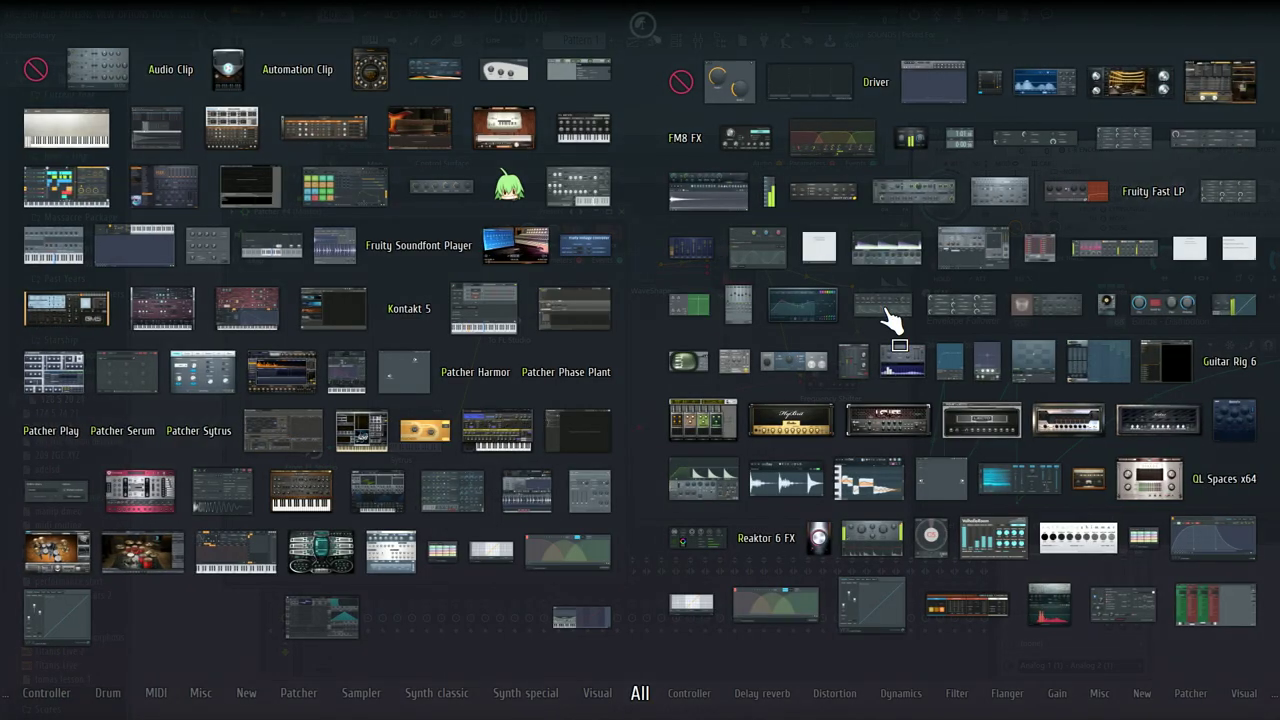
drag(1000, 620, 491, 428)
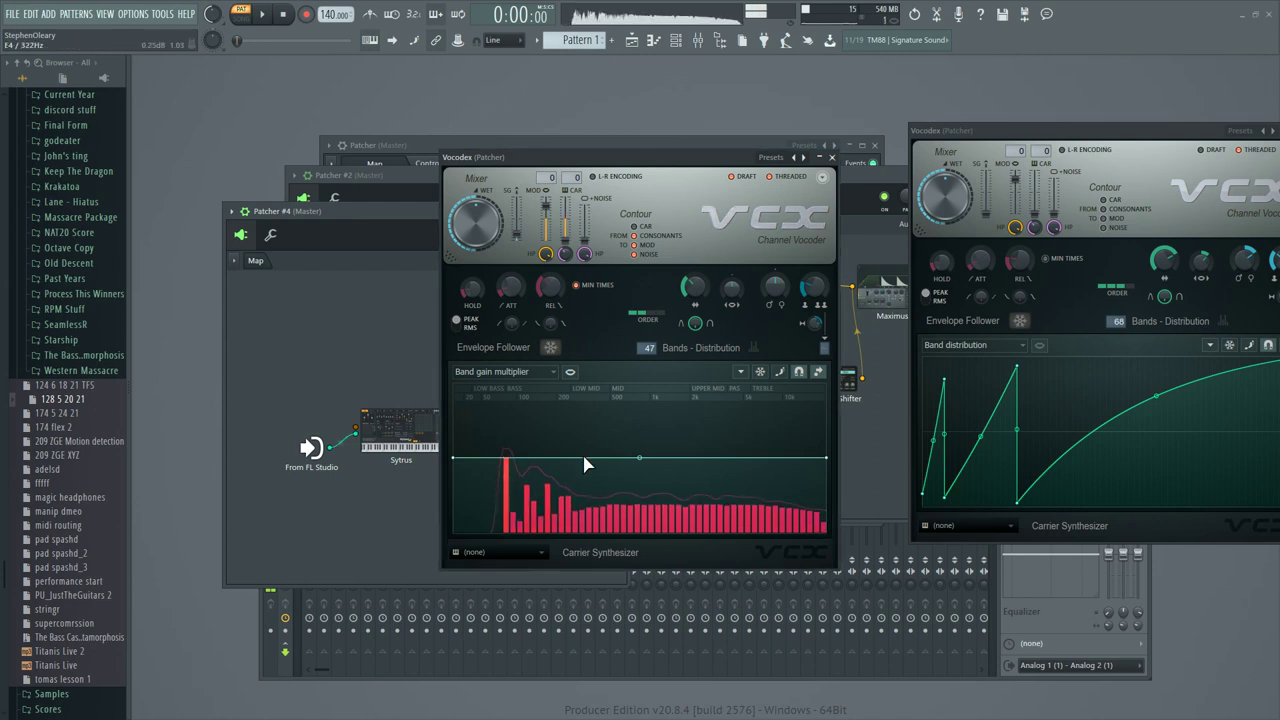
Show the Vocodex Band distribution curve, add two points and raise one.
click(520, 374)
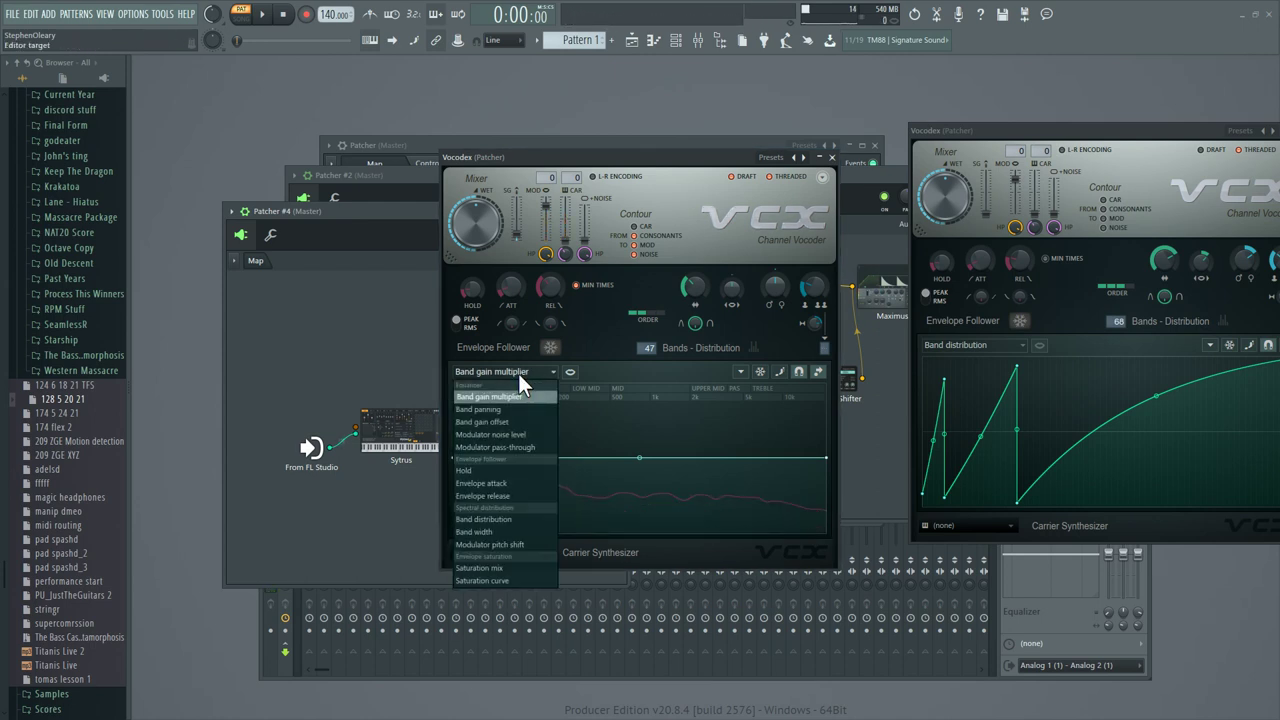
click(481, 527)
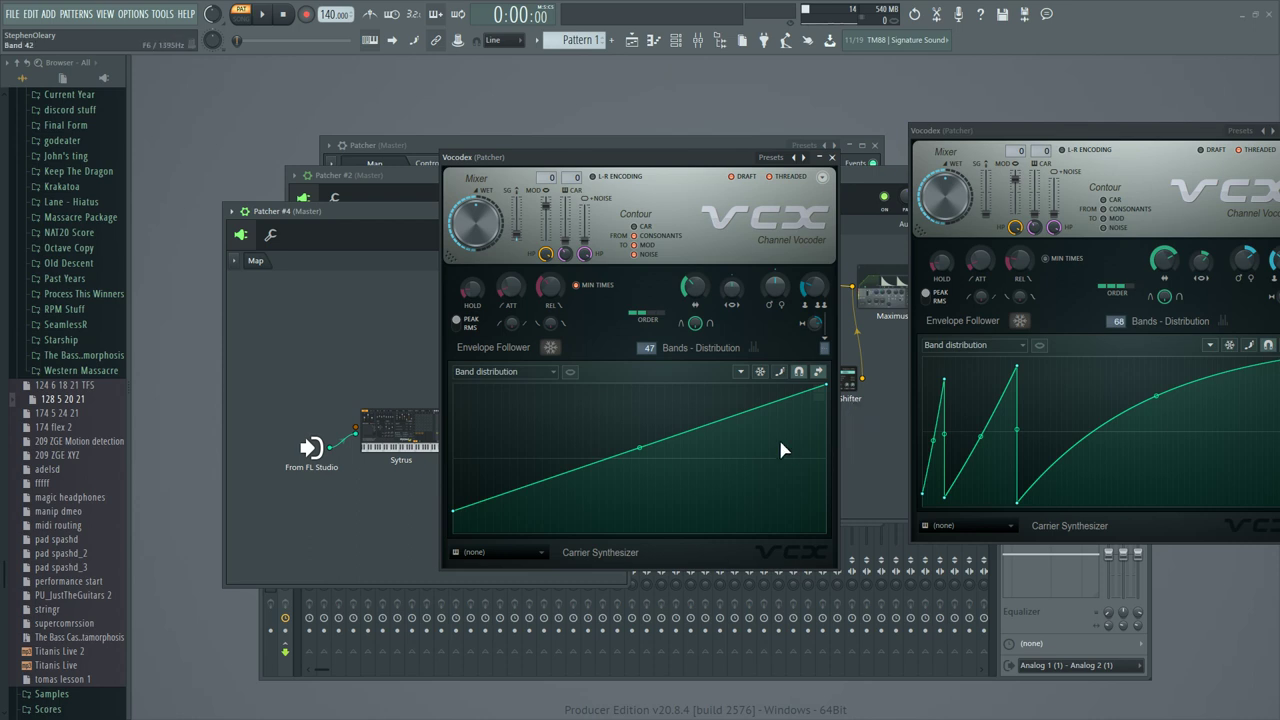
right_click(565, 471)
right_click(686, 432)
drag(686, 430, 678, 403)
Toggle Freeze on and off, then return to the Band distribution curve.
click(522, 373)
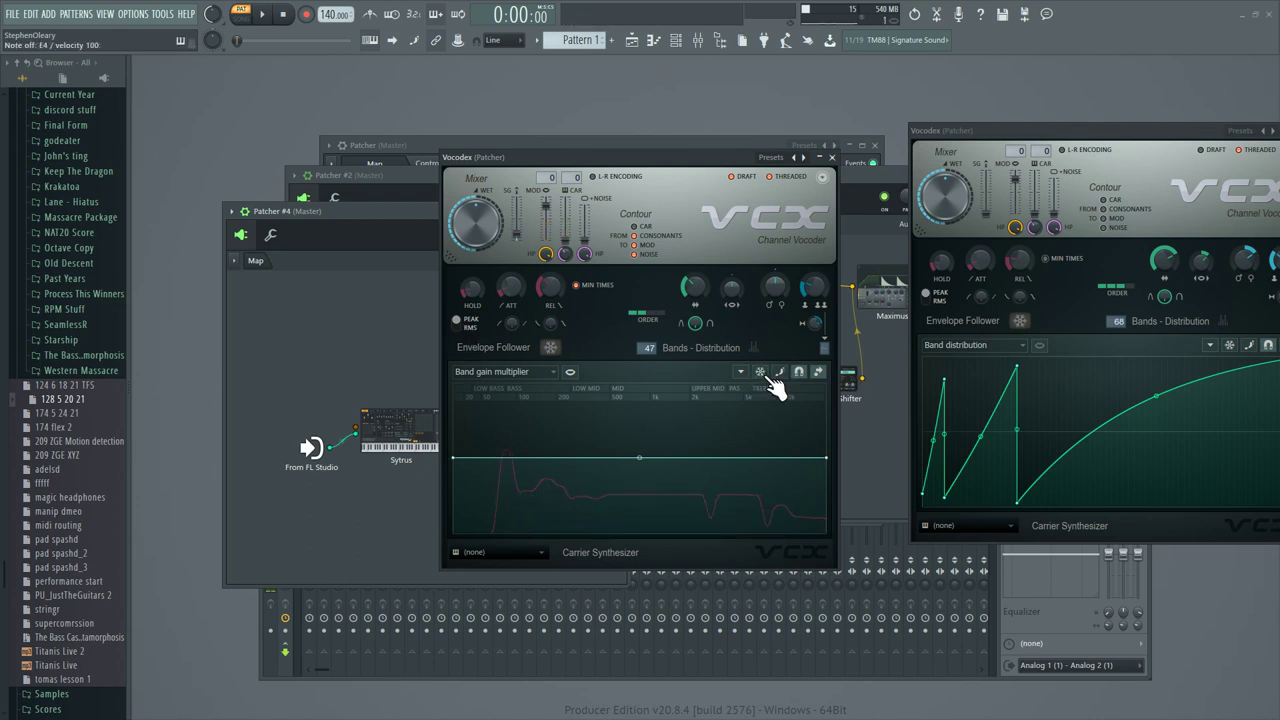
click(551, 349)
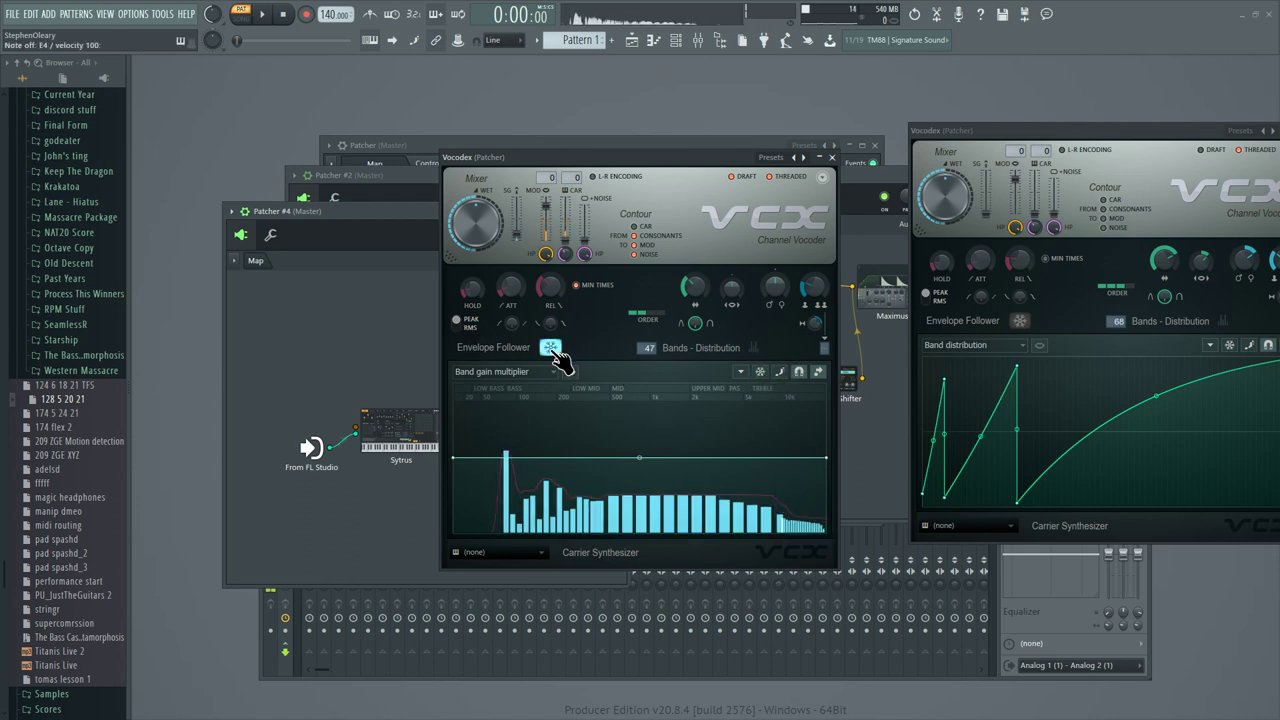
click(551, 349)
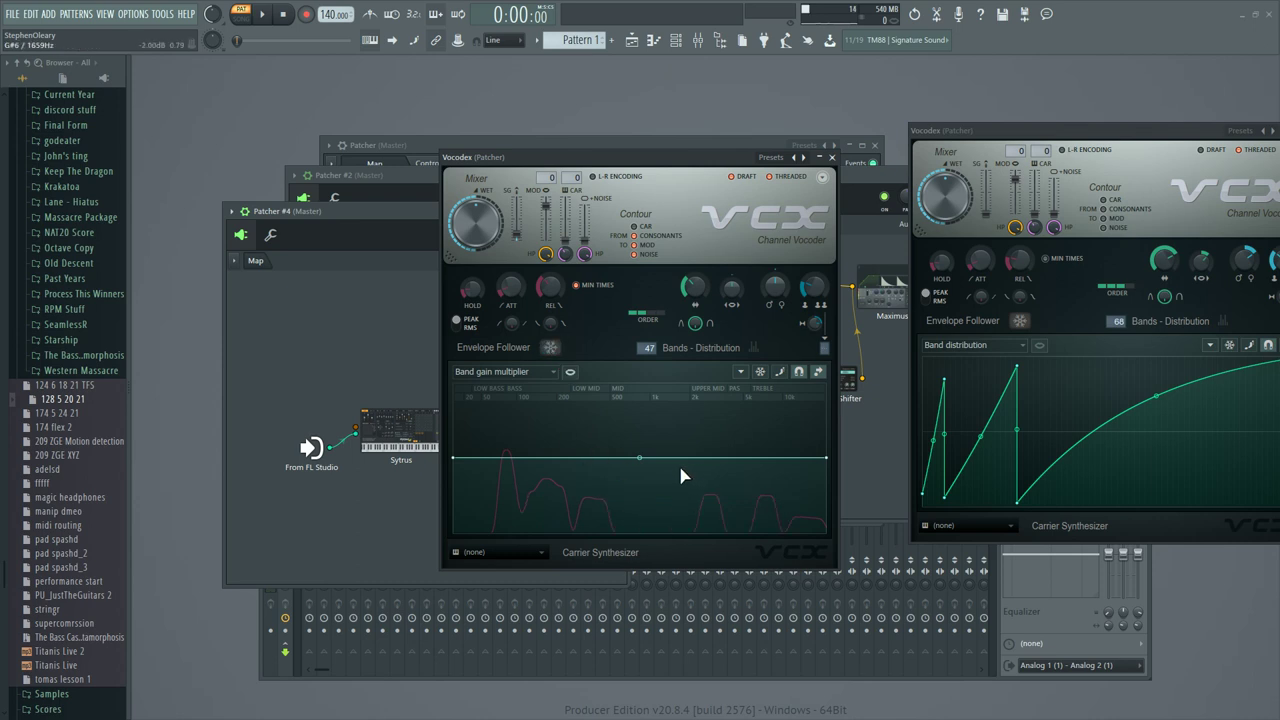
click(532, 371)
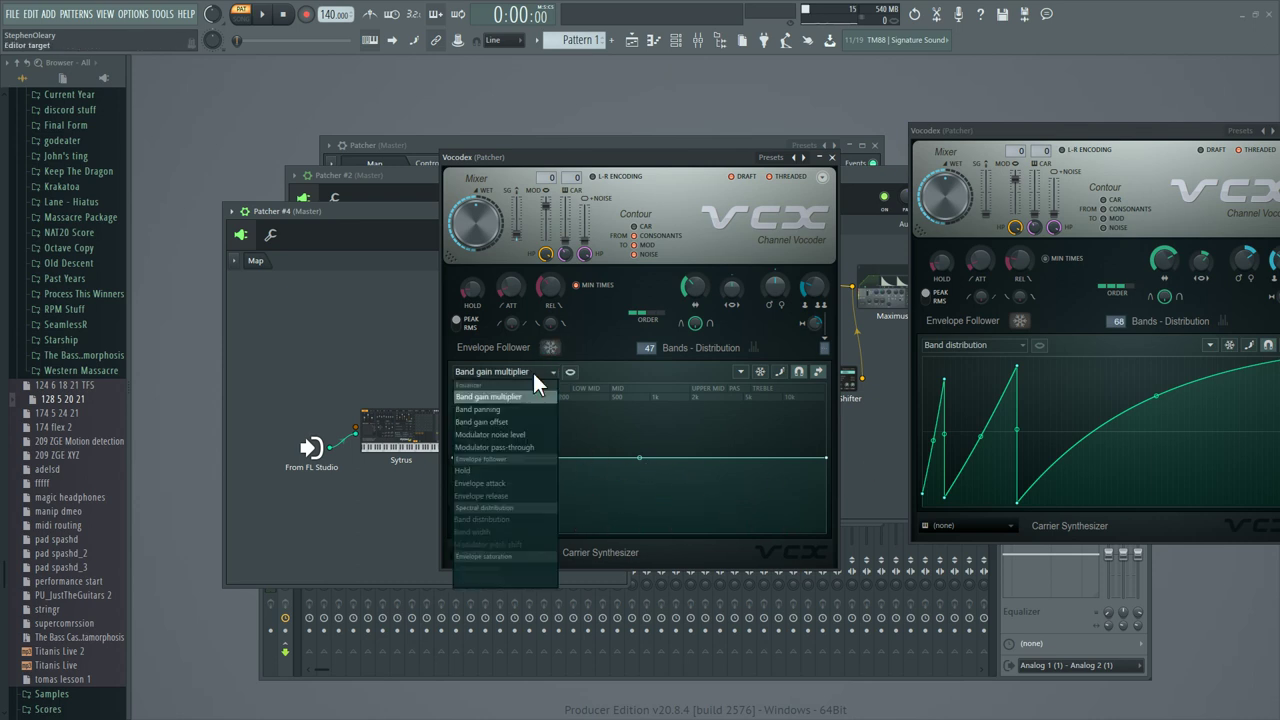
click(523, 511)
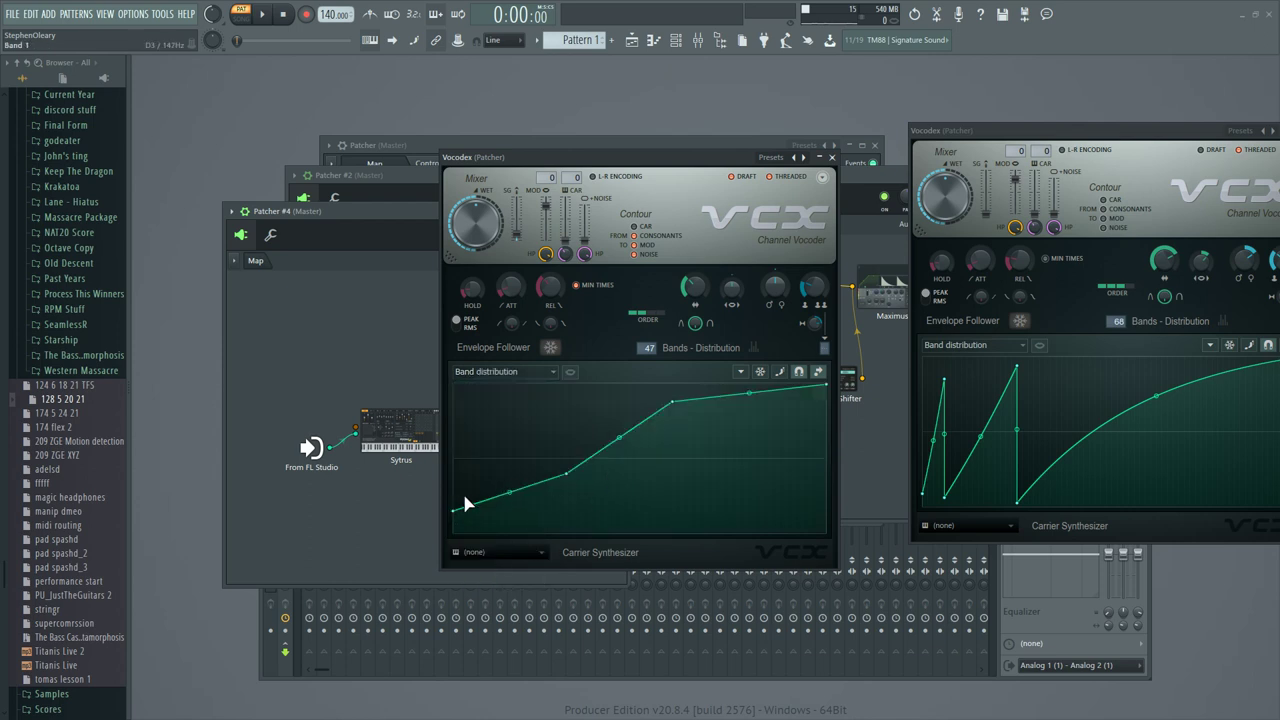
Change curve shapes at several points and reset the distribution to a straight line.
right_click(581, 478)
click(588, 487)
right_click(562, 477)
click(568, 485)
right_click(570, 472)
click(577, 485)
click(780, 373)
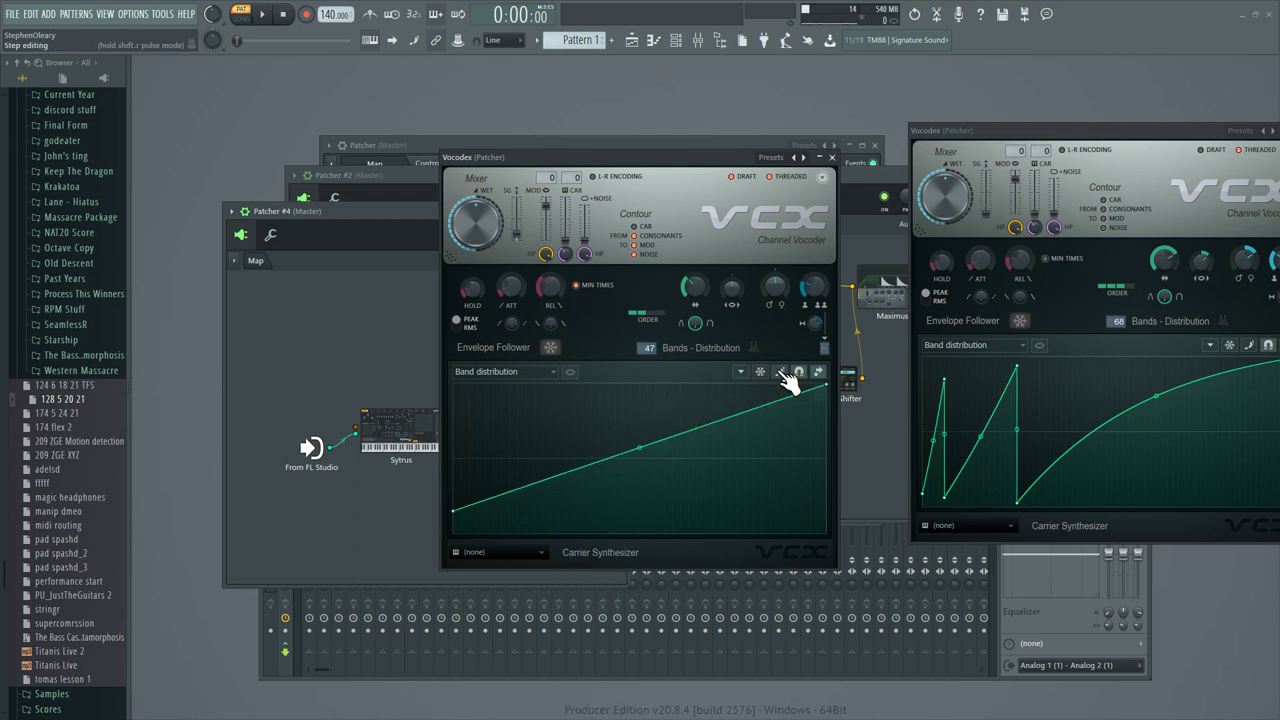
Drop the distribution line's start to the bottom and bend it to rise steeply, auditioning via Band gain multiplier.
drag(455, 510, 455, 532)
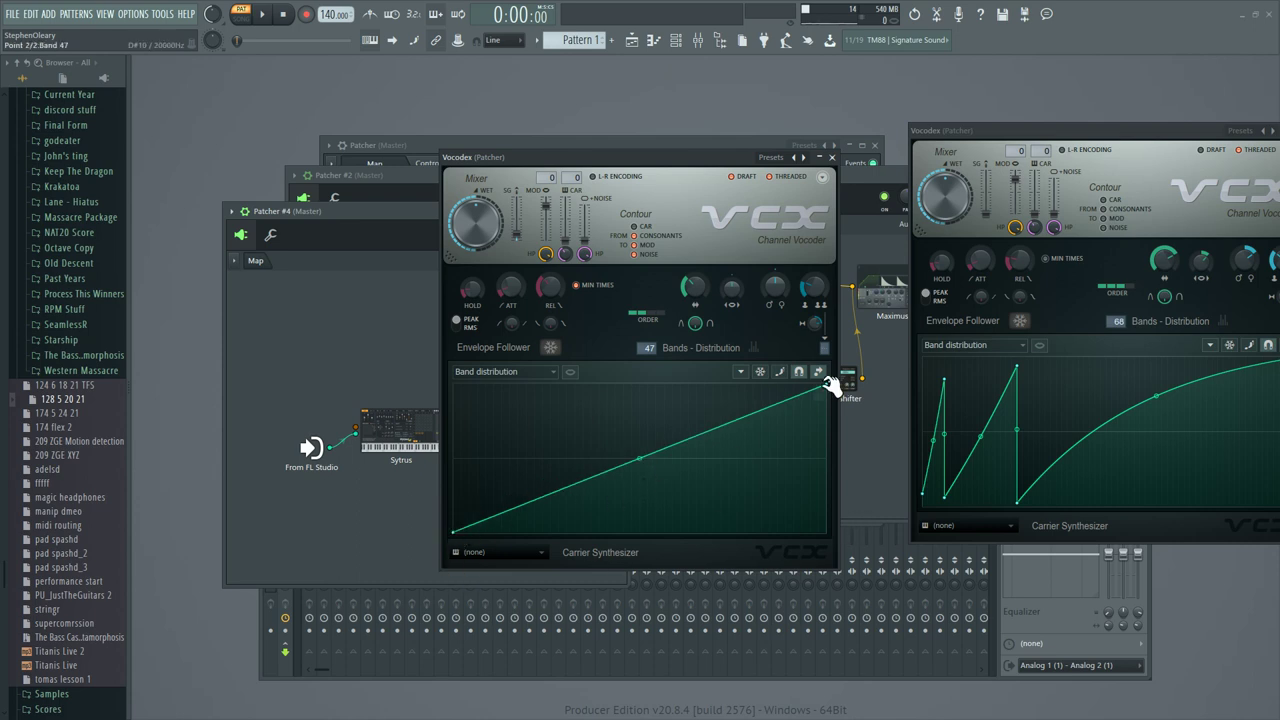
drag(640, 457, 510, 406)
click(505, 372)
click(540, 424)
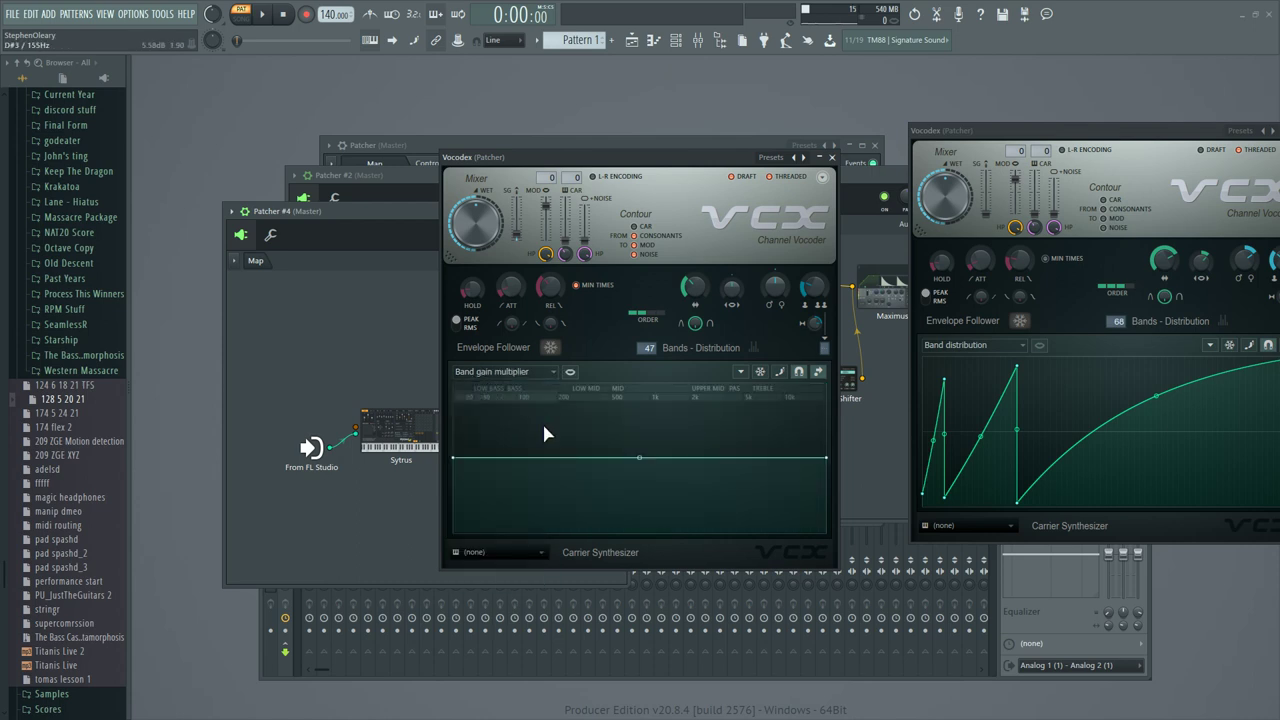
key(space)
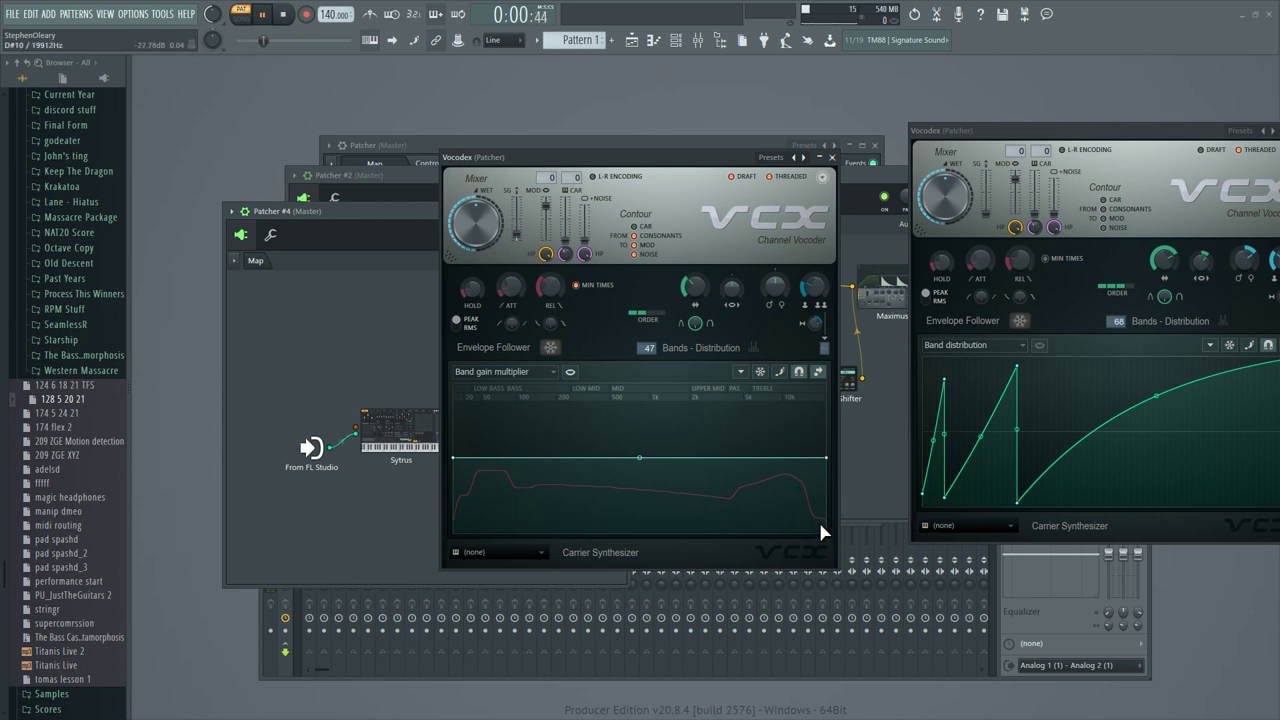
click(510, 372)
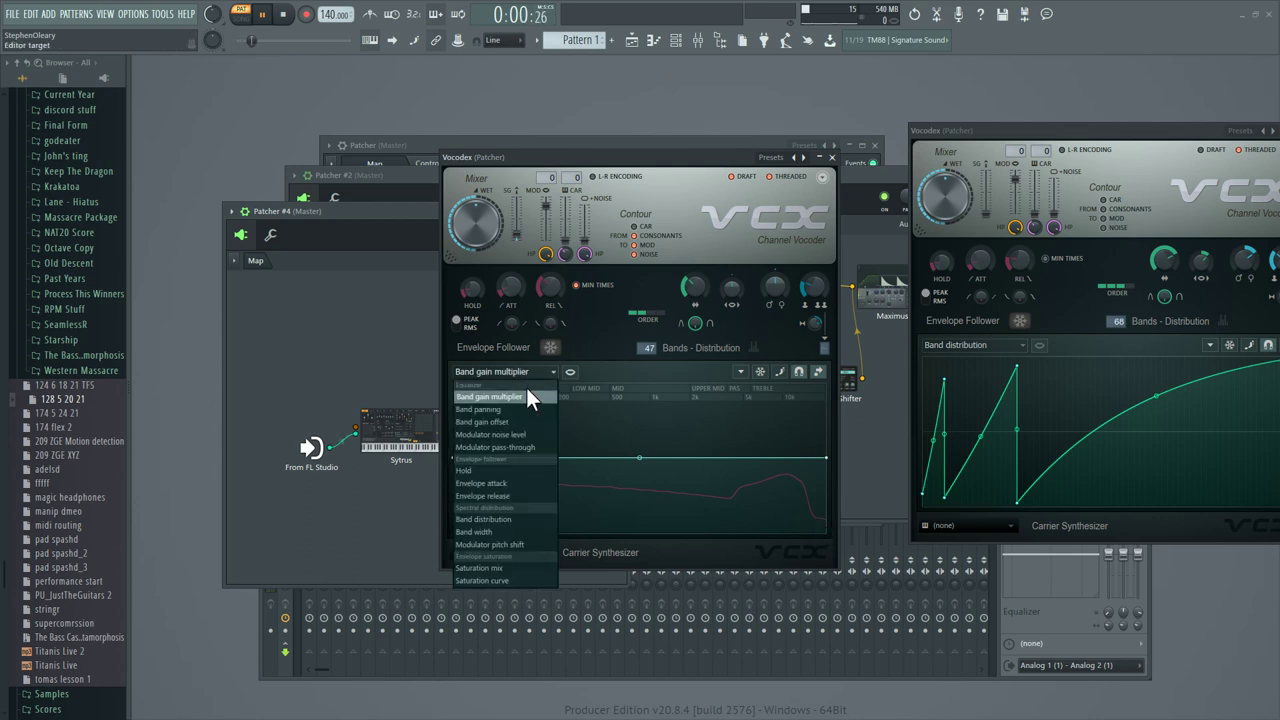
click(520, 519)
key(space)
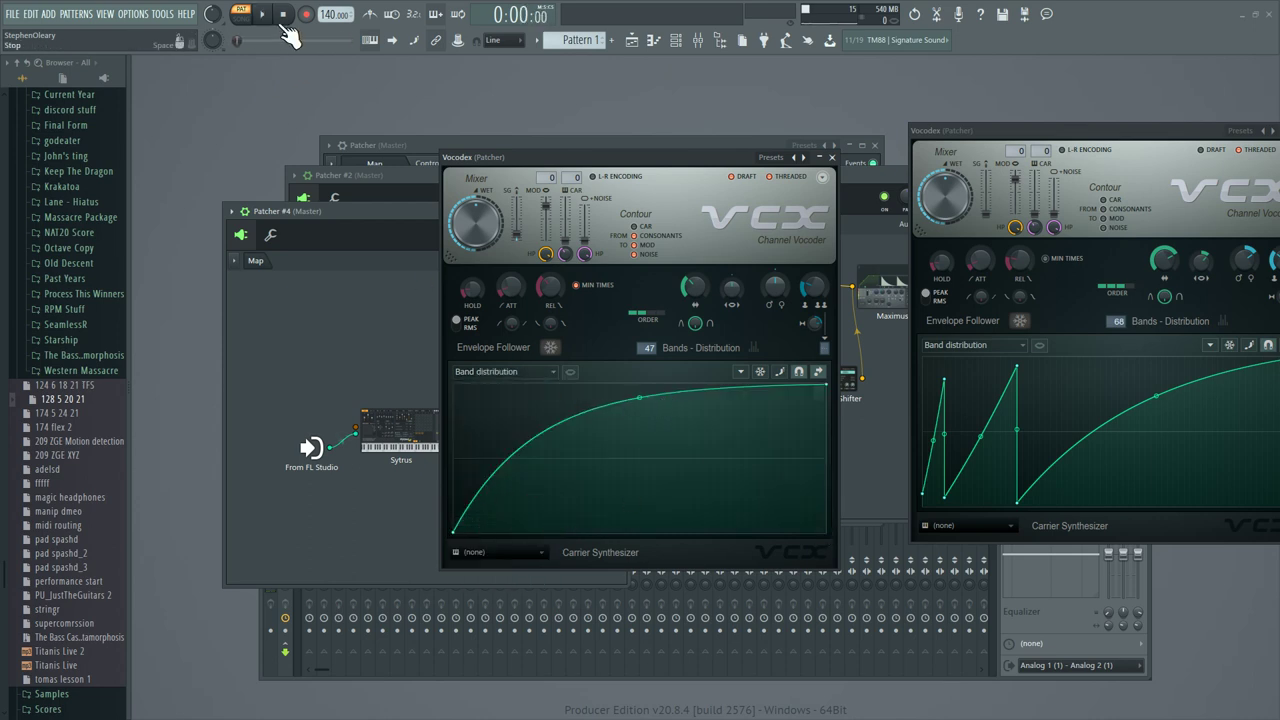
Lower then re-raise the curve's right end and straighten its tension into a line.
drag(826, 384, 831, 458)
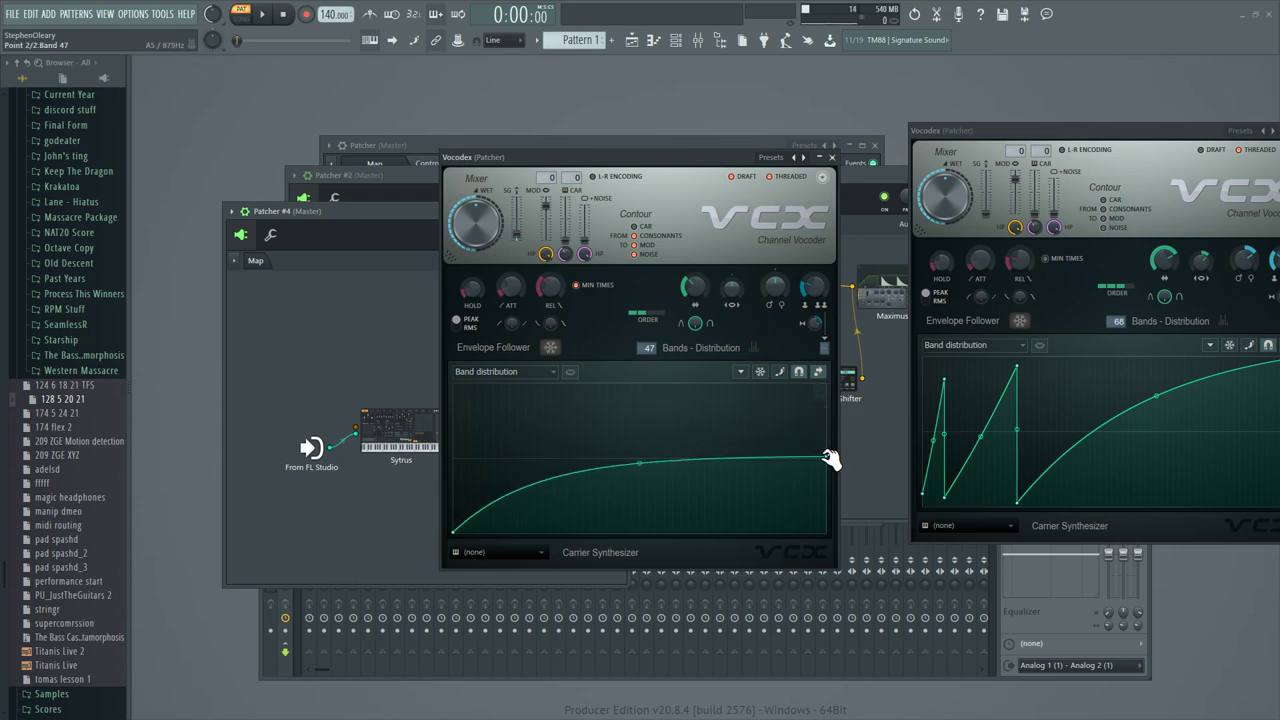
click(505, 372)
click(511, 396)
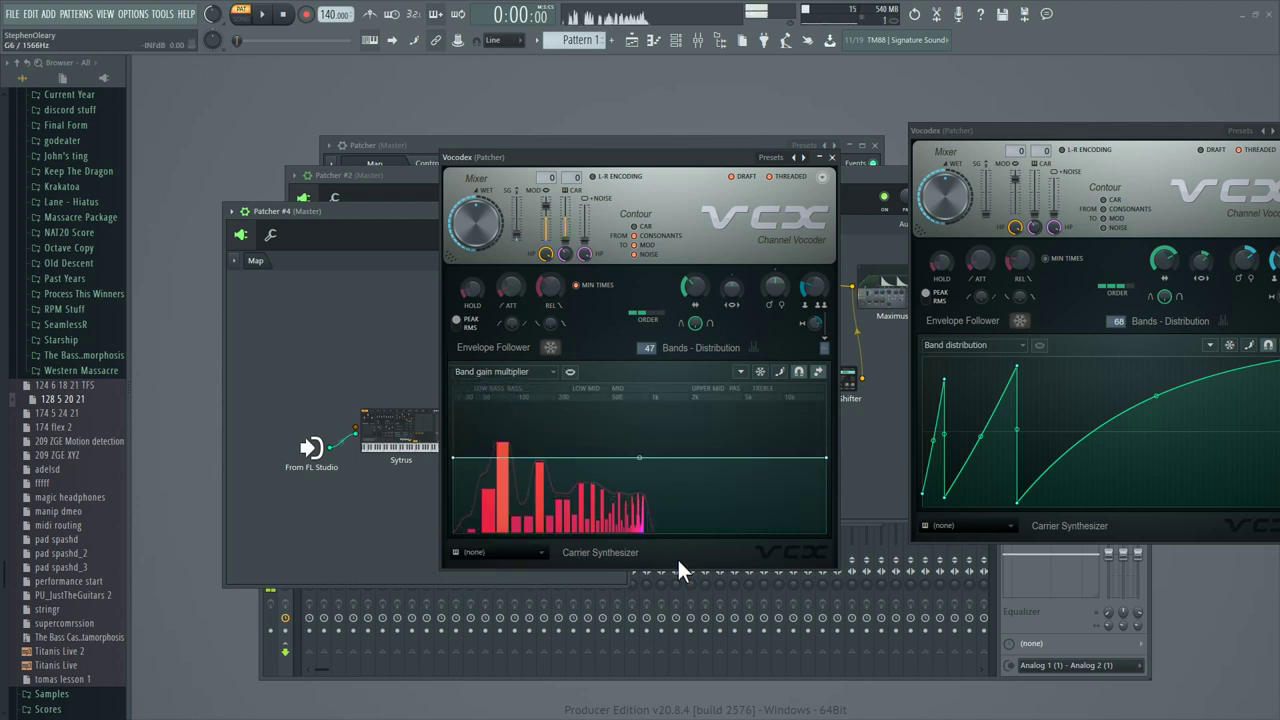
click(505, 372)
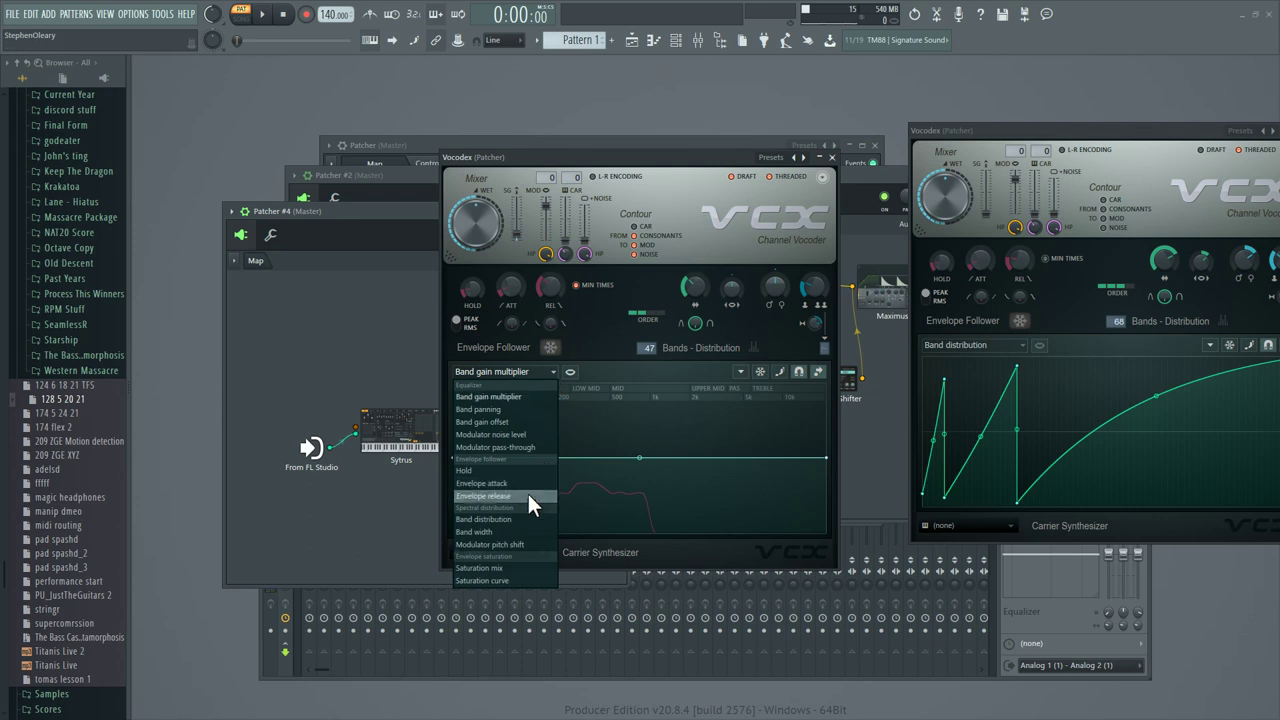
click(525, 495)
drag(826, 457, 826, 383)
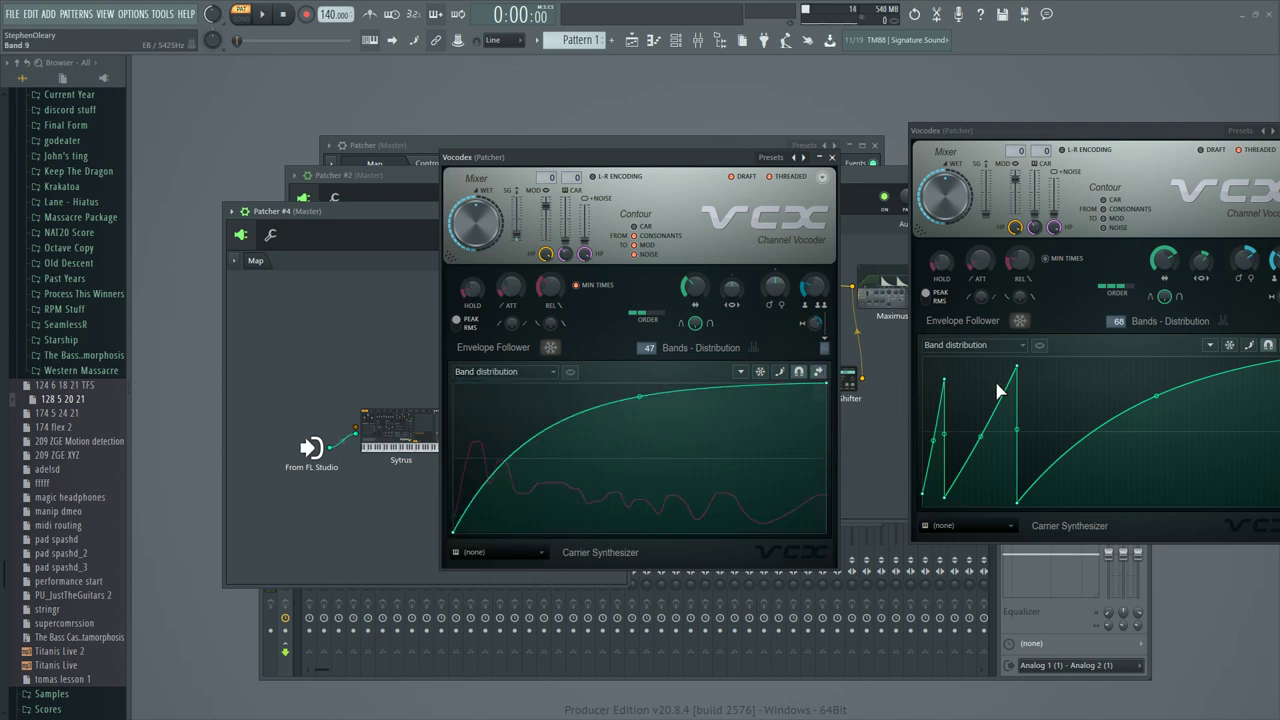
drag(634, 397, 638, 402)
Add a top point, drop the following points to the bottom forming a step, then show Band gain multiplier.
right_click(751, 390)
drag(751, 390, 533, 362)
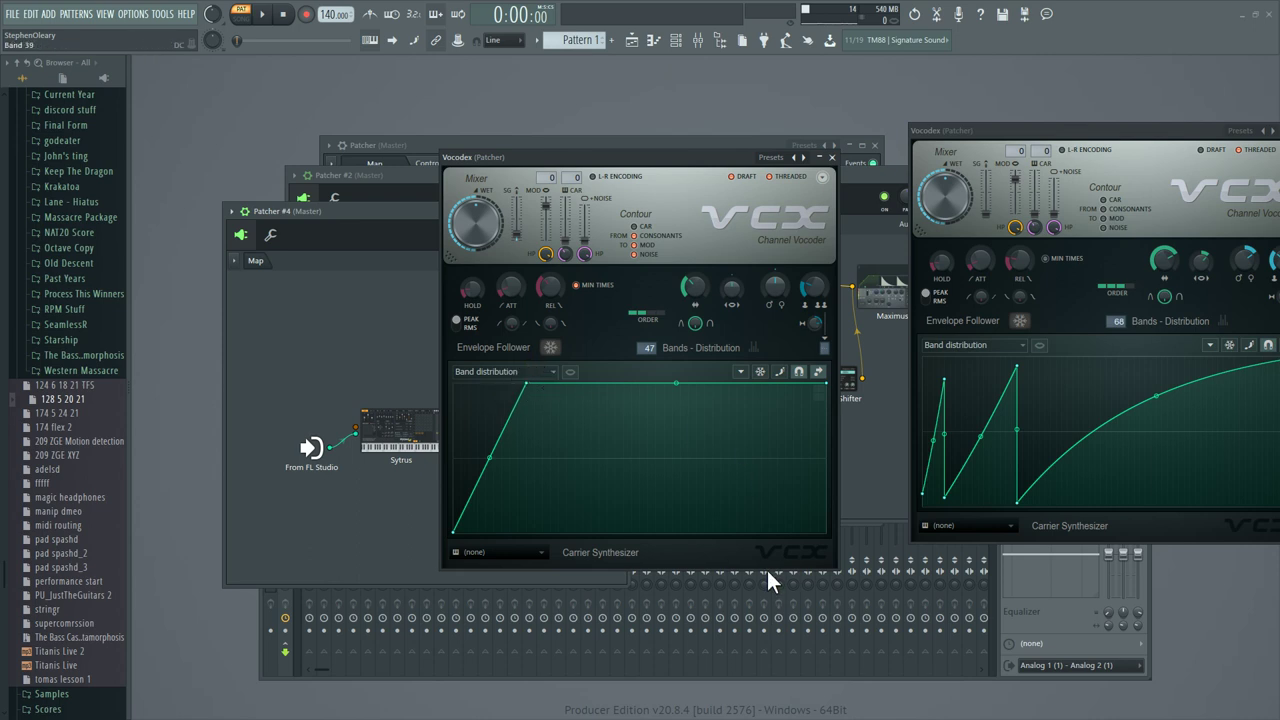
click(504, 371)
click(503, 369)
drag(621, 470, 526, 532)
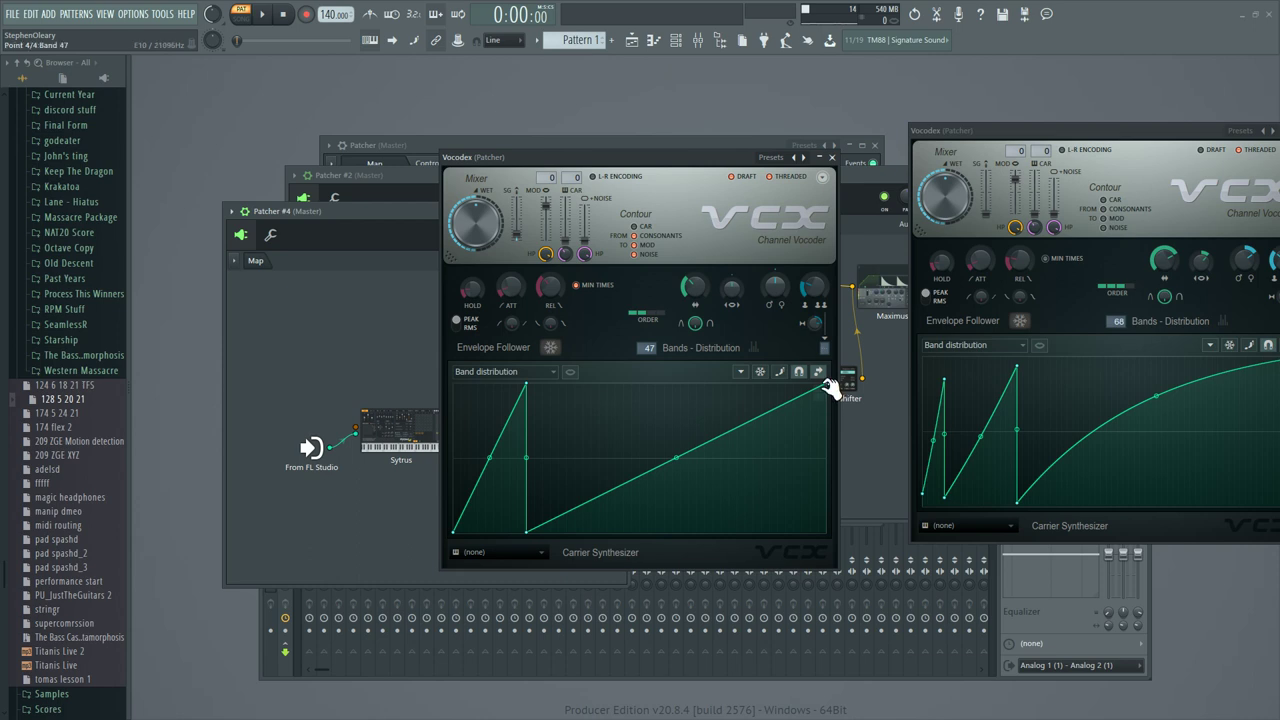
drag(827, 385, 691, 510)
click(495, 372)
click(536, 404)
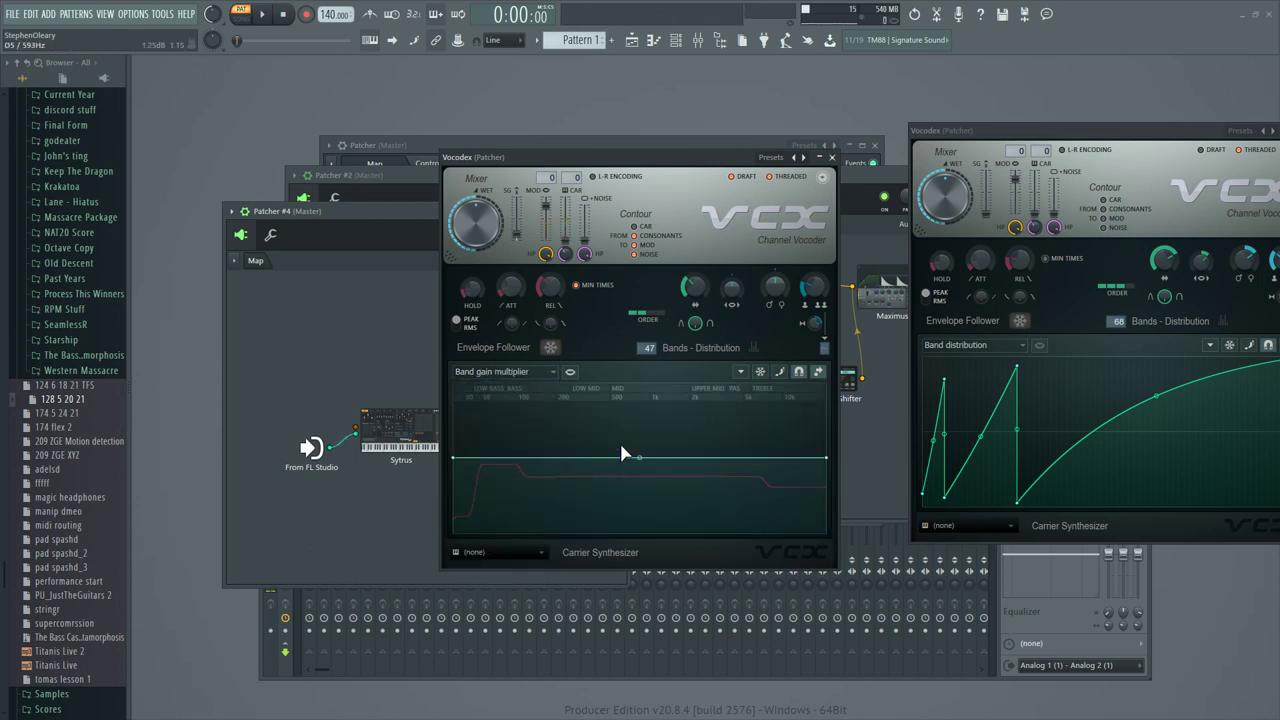
Delete the curve's bottom point and lower the peak near the bottom, then check Band gain multiplier.
click(533, 371)
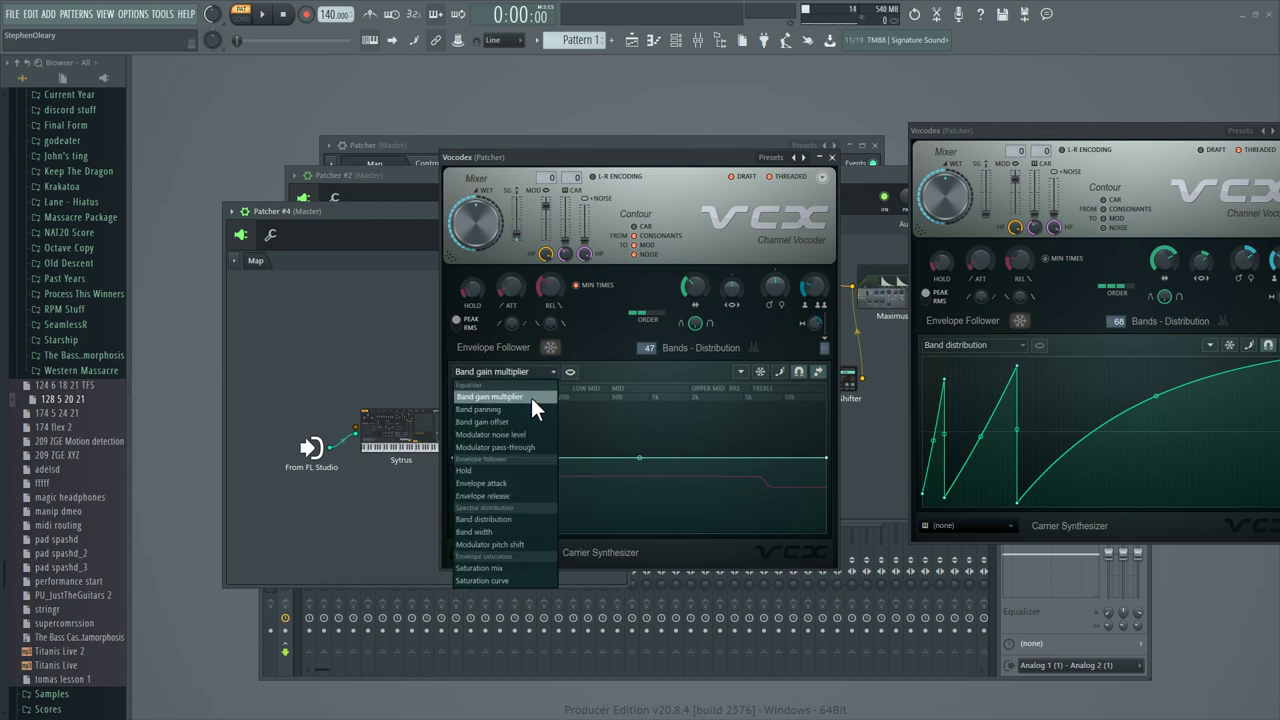
click(518, 519)
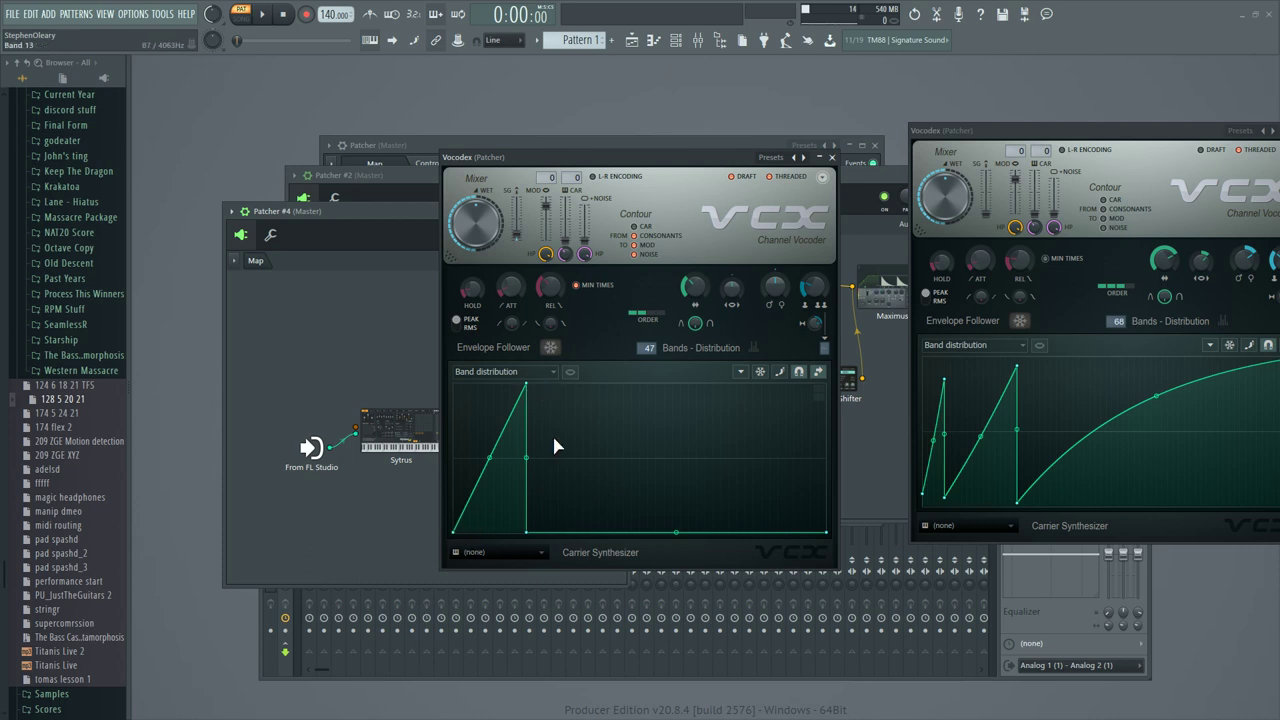
right_click(528, 532)
click(556, 553)
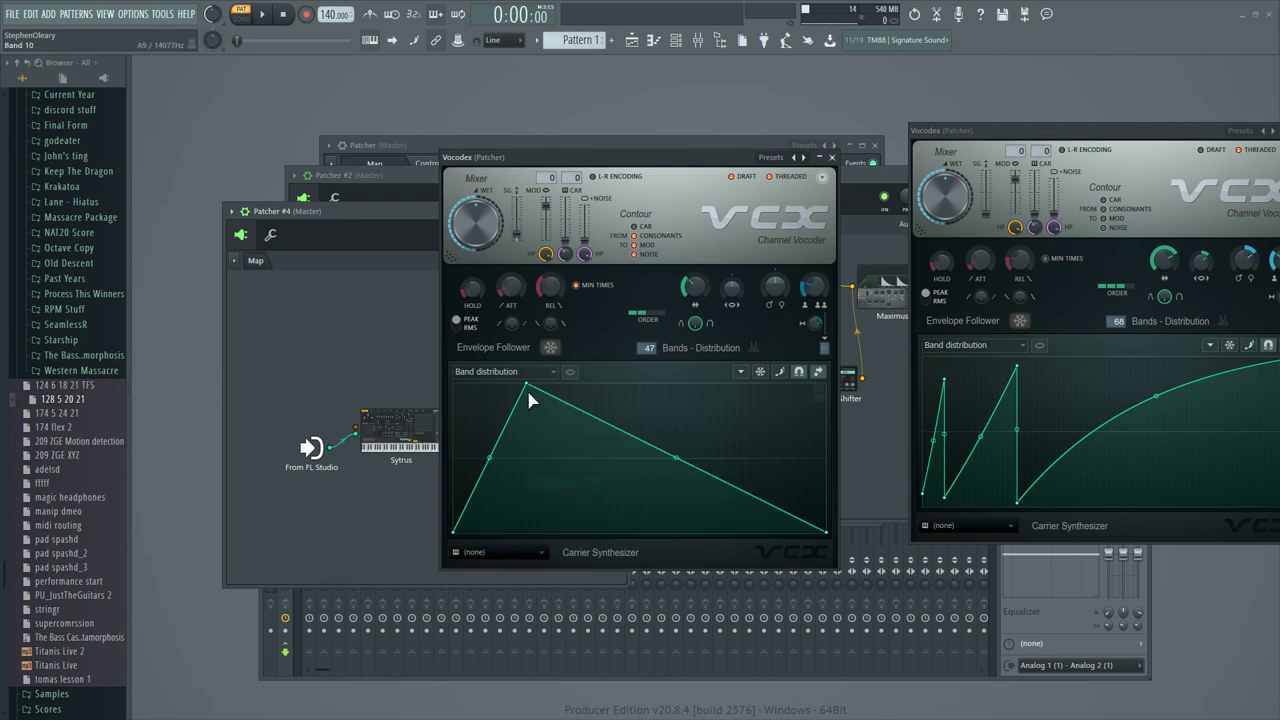
drag(532, 386, 497, 544)
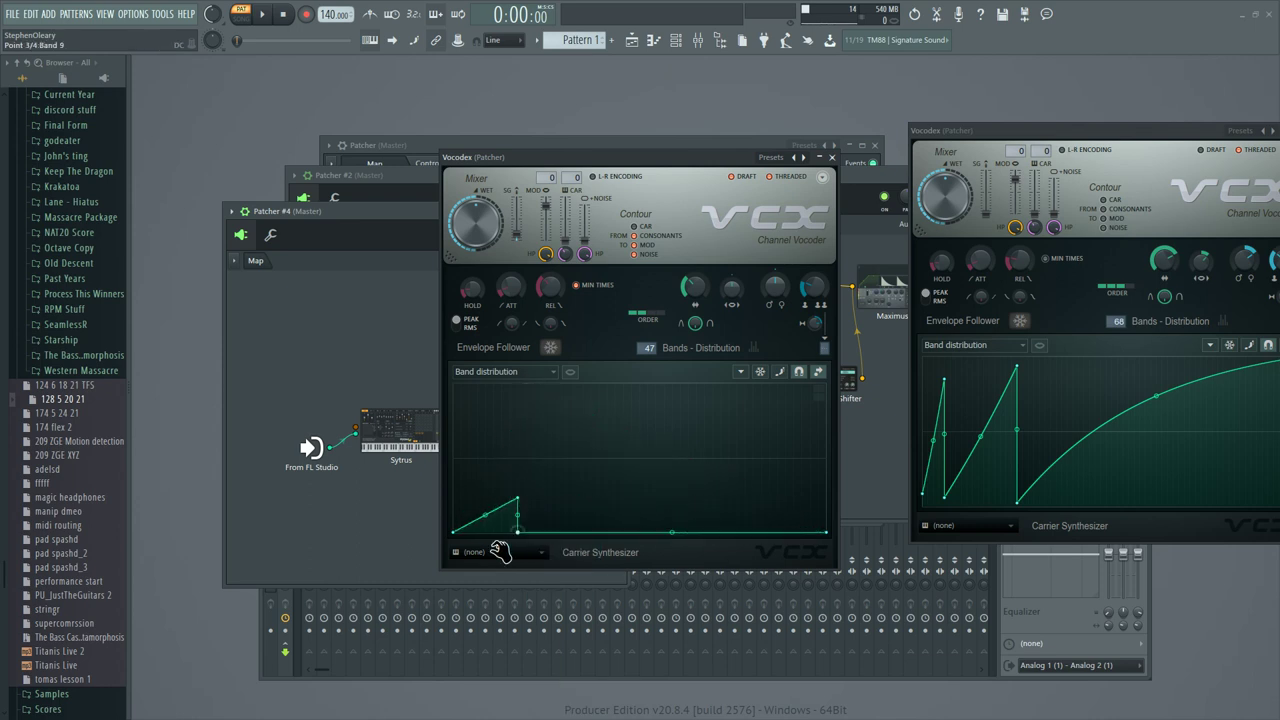
click(493, 387)
click(518, 396)
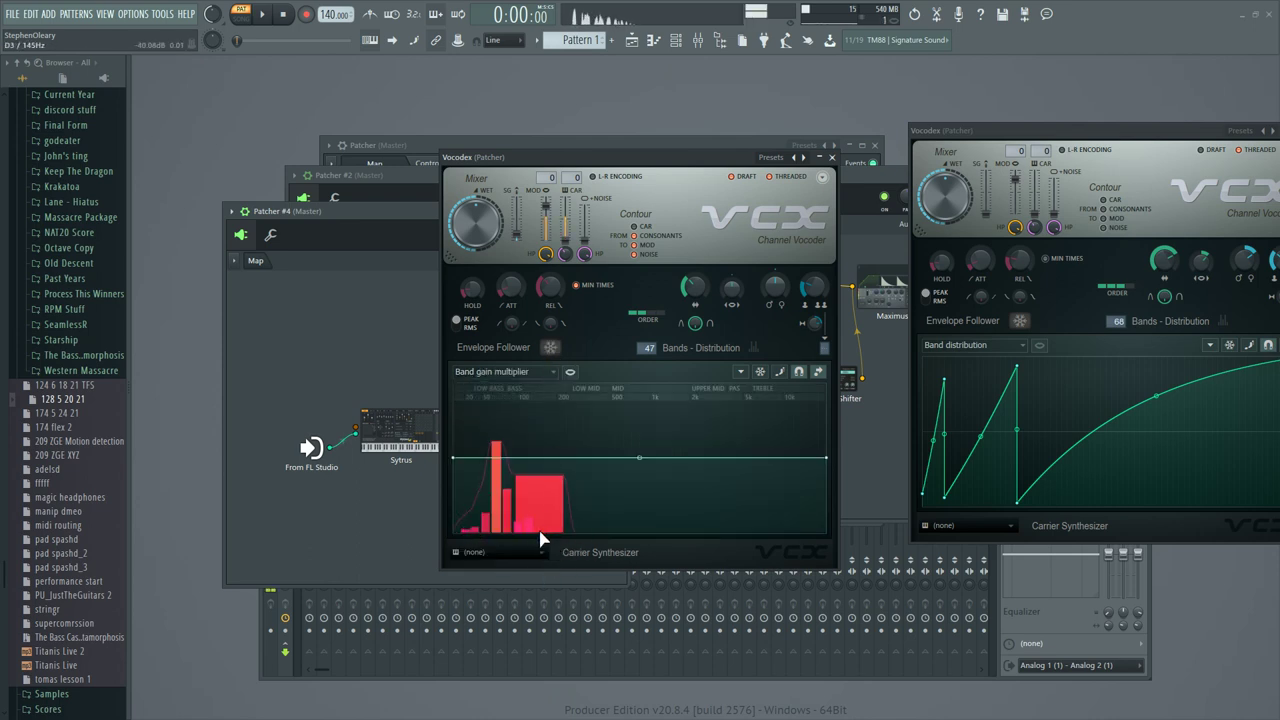
Lift the first point partway and raise another point to the graph's top.
click(527, 374)
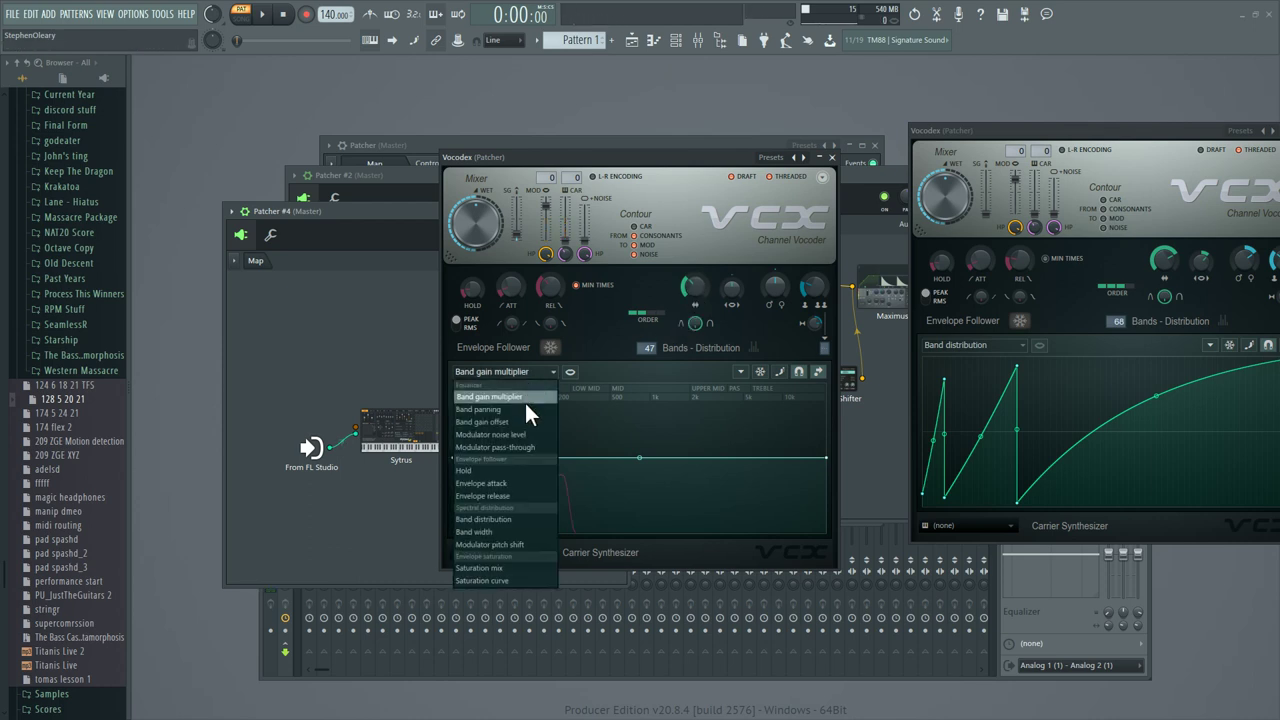
click(521, 524)
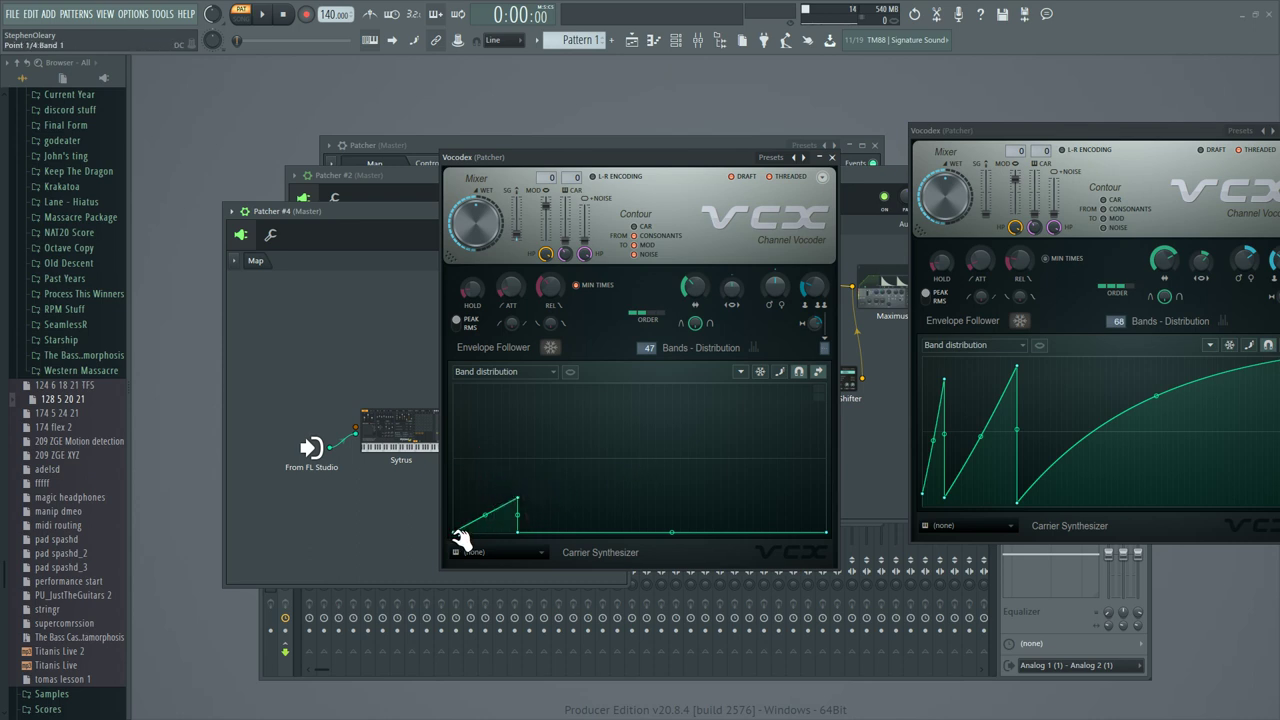
drag(453, 531, 453, 428)
drag(521, 500, 523, 400)
click(505, 372)
click(515, 397)
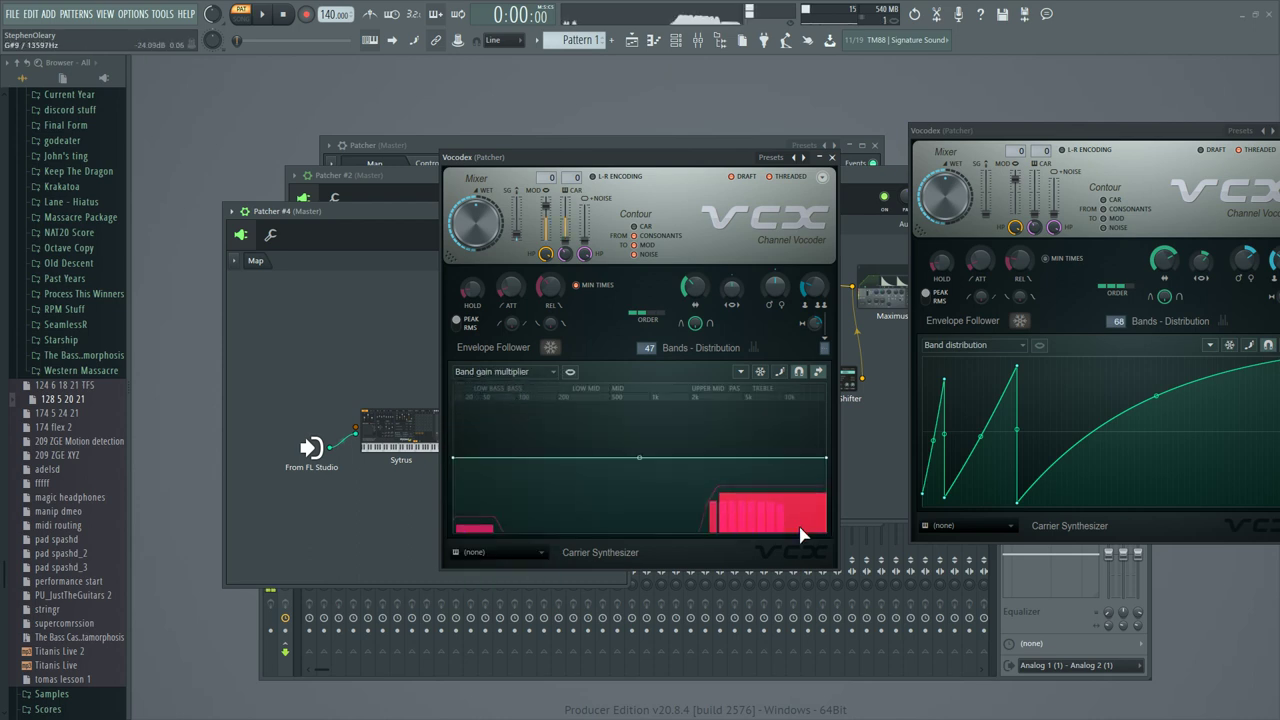
click(507, 372)
click(528, 520)
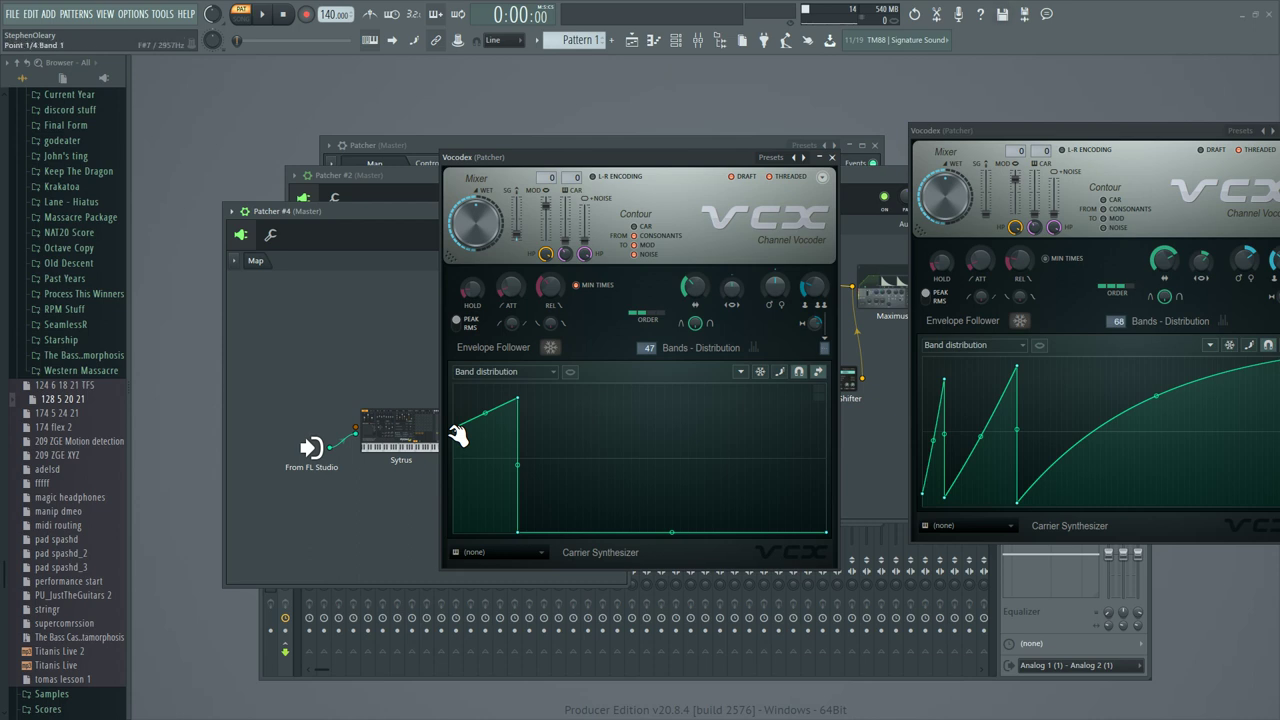
Delete the peak and bottom points, leaving a straight diagonal from bottom-left to top-right.
right_click(517, 399)
click(545, 416)
right_click(517, 531)
click(542, 484)
drag(453, 430, 453, 531)
drag(833, 526, 826, 383)
drag(453, 531, 453, 511)
click(500, 371)
click(501, 392)
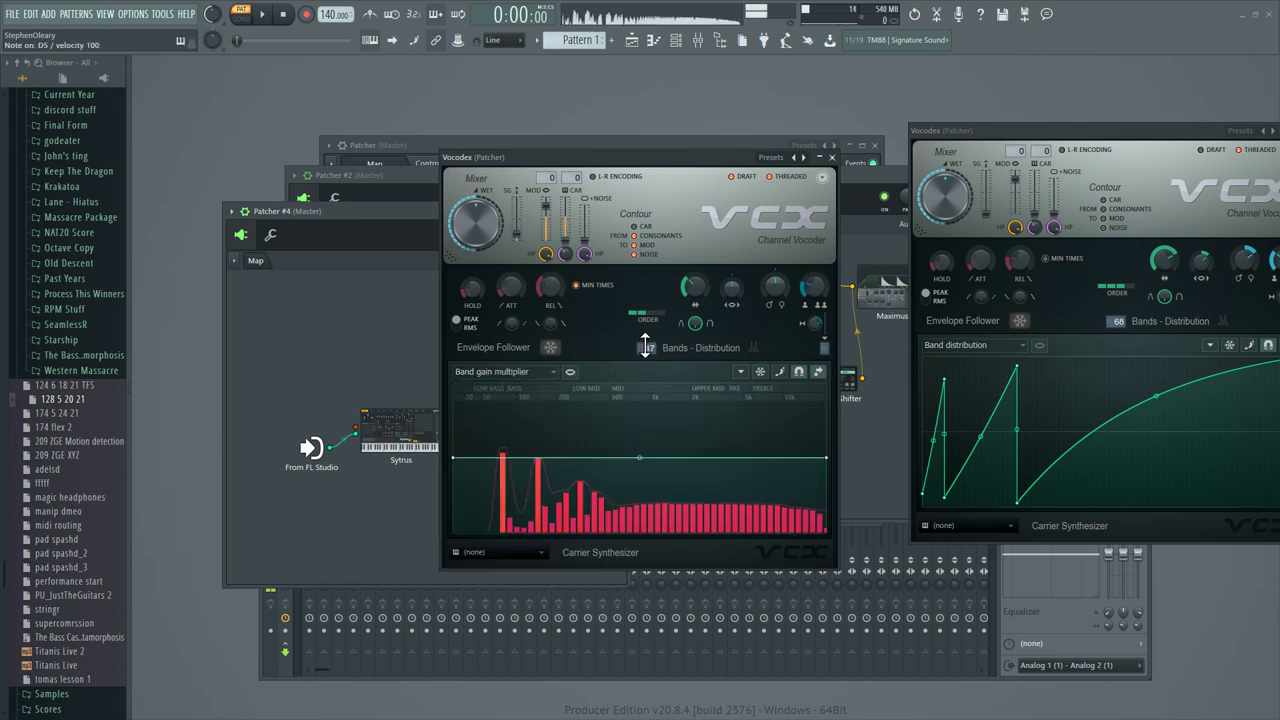
Change the Vocodex band count and nudge its window slightly right.
mouse_move(651, 348)
mouse_down()
mouse_move(650, 335)
mouse_move(639, 372)
mouse_up()
scroll(645, 350, up, 2)
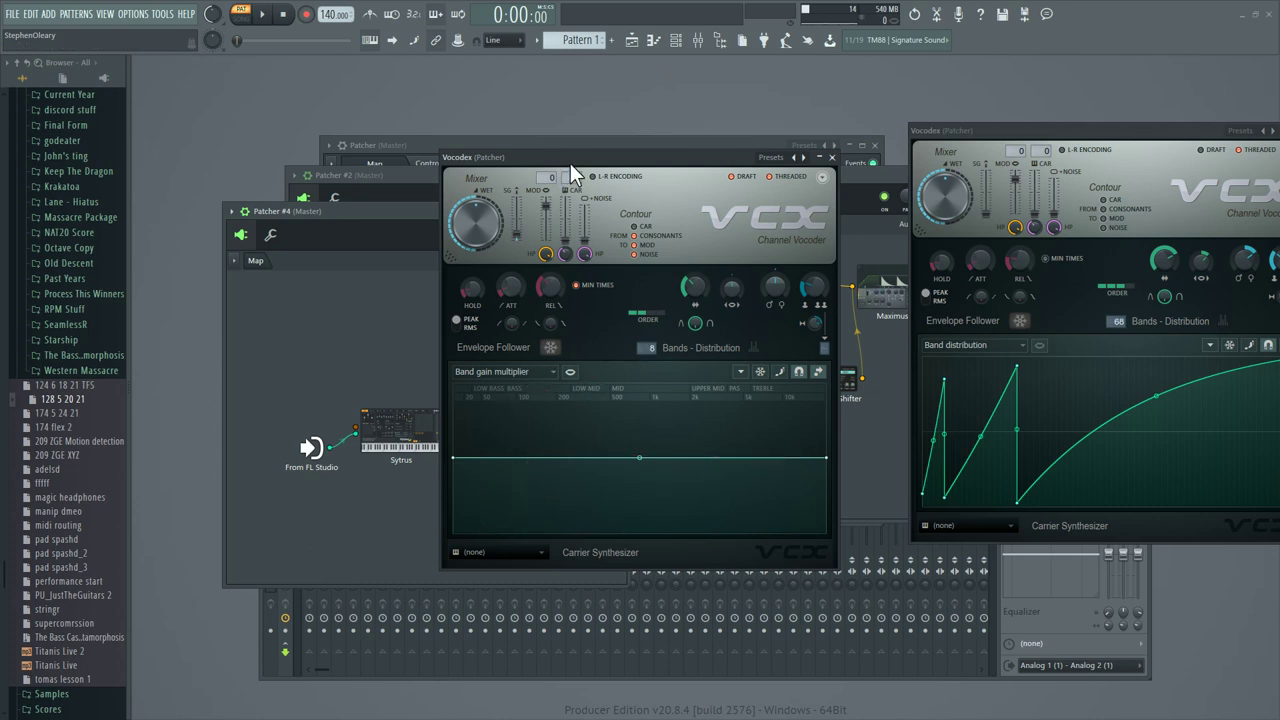
drag(570, 163, 603, 160)
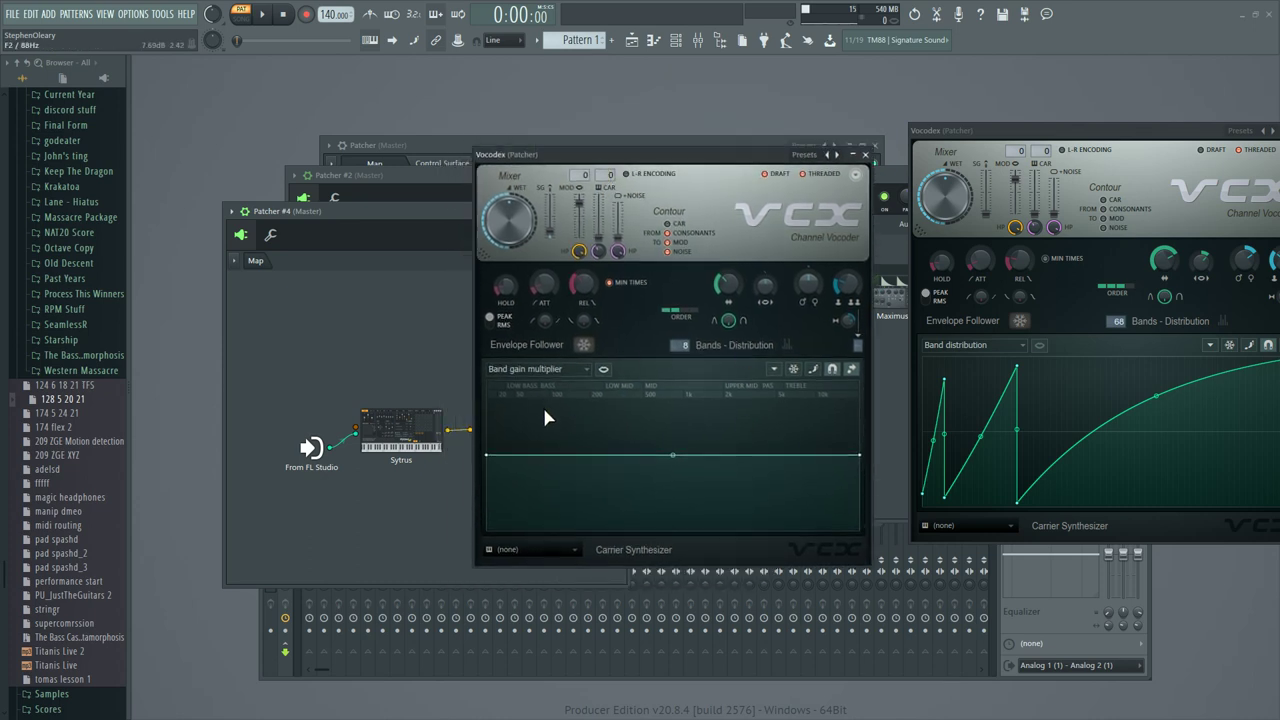
Draw a stepped band distribution (first point to bottom-left, rising midpoint) and raise bands to 100.
click(563, 378)
click(493, 516)
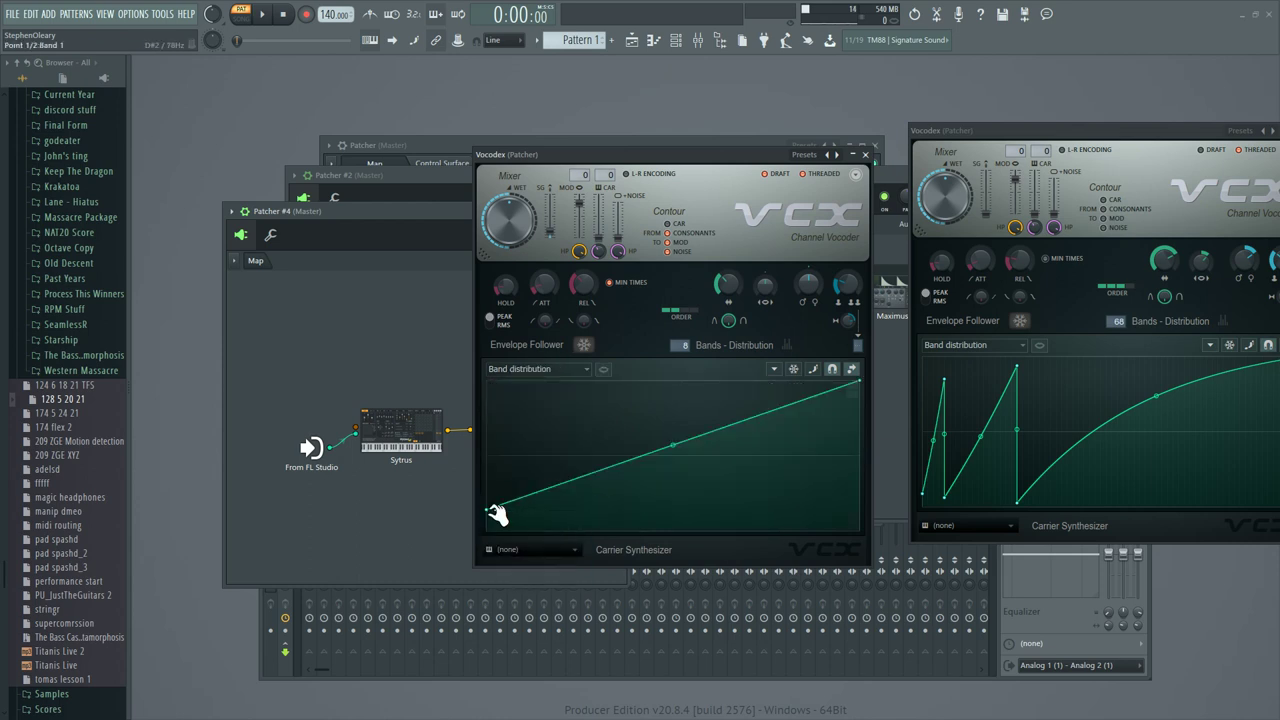
drag(497, 514, 490, 530)
drag(571, 449, 590, 534)
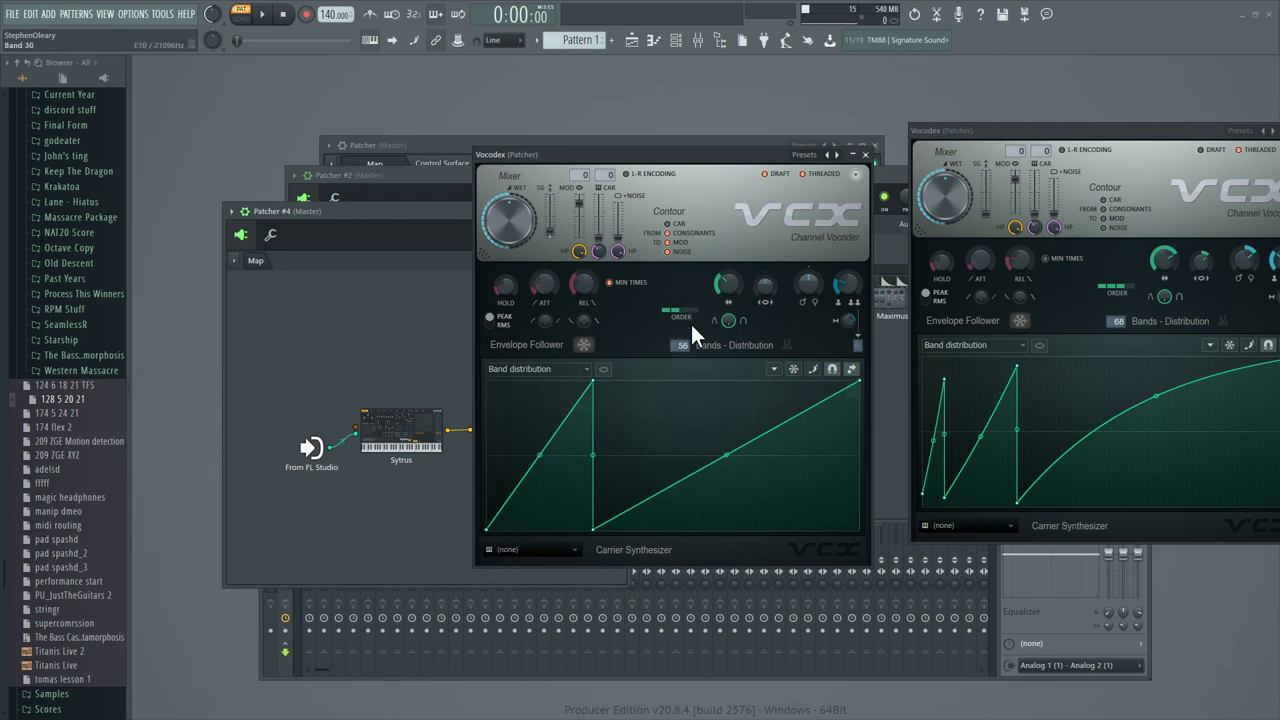
drag(692, 328, 692, 280)
drag(644, 156, 698, 151)
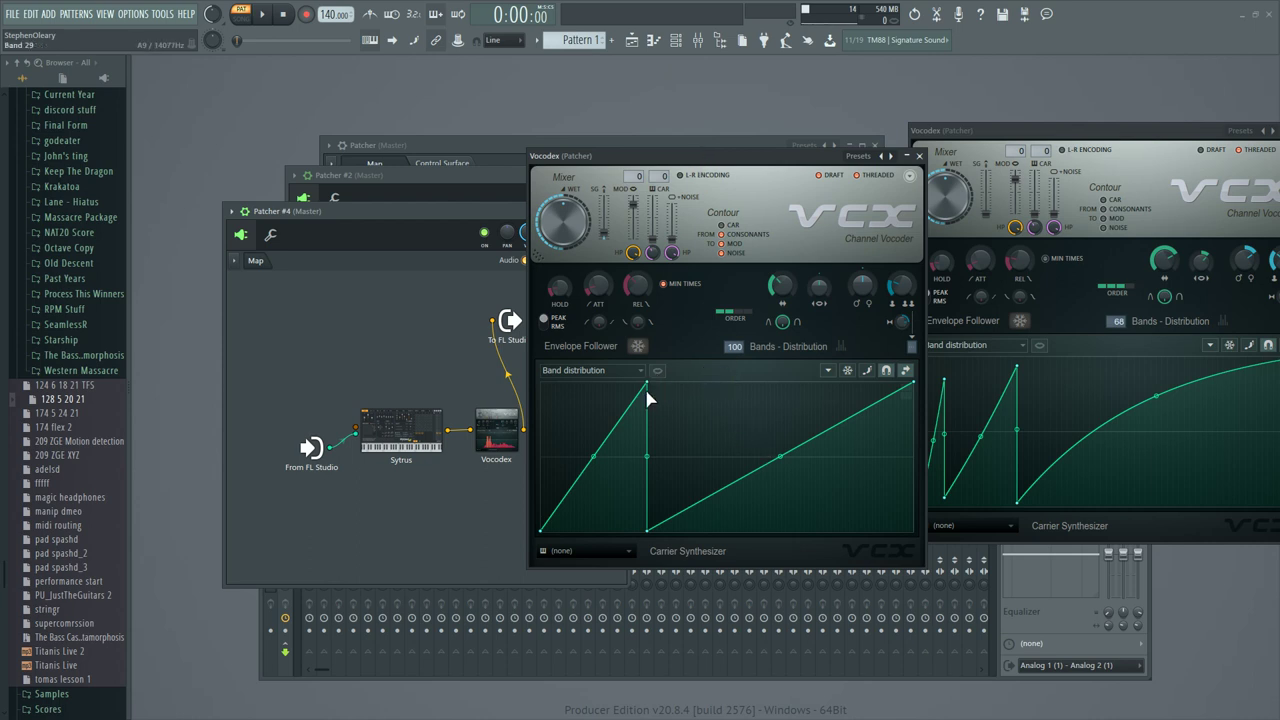
Check the band gain multiplier, then bend the distribution curve near its top-right.
click(590, 370)
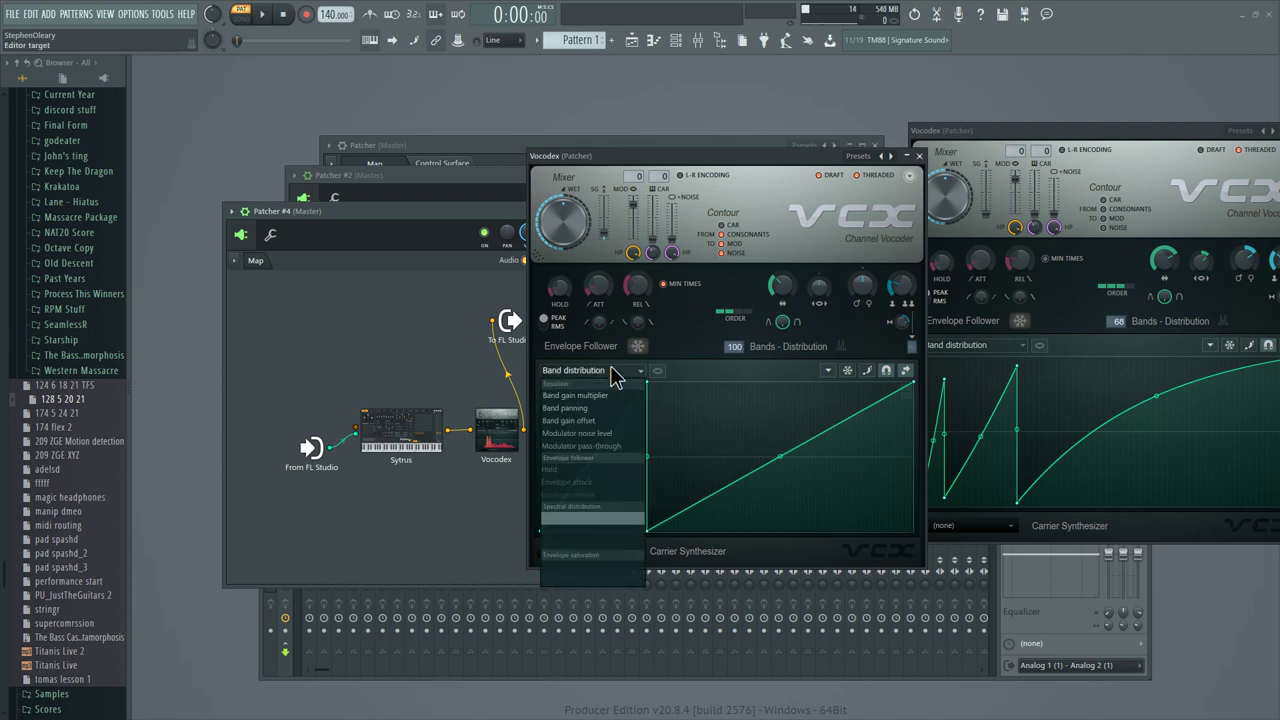
click(661, 401)
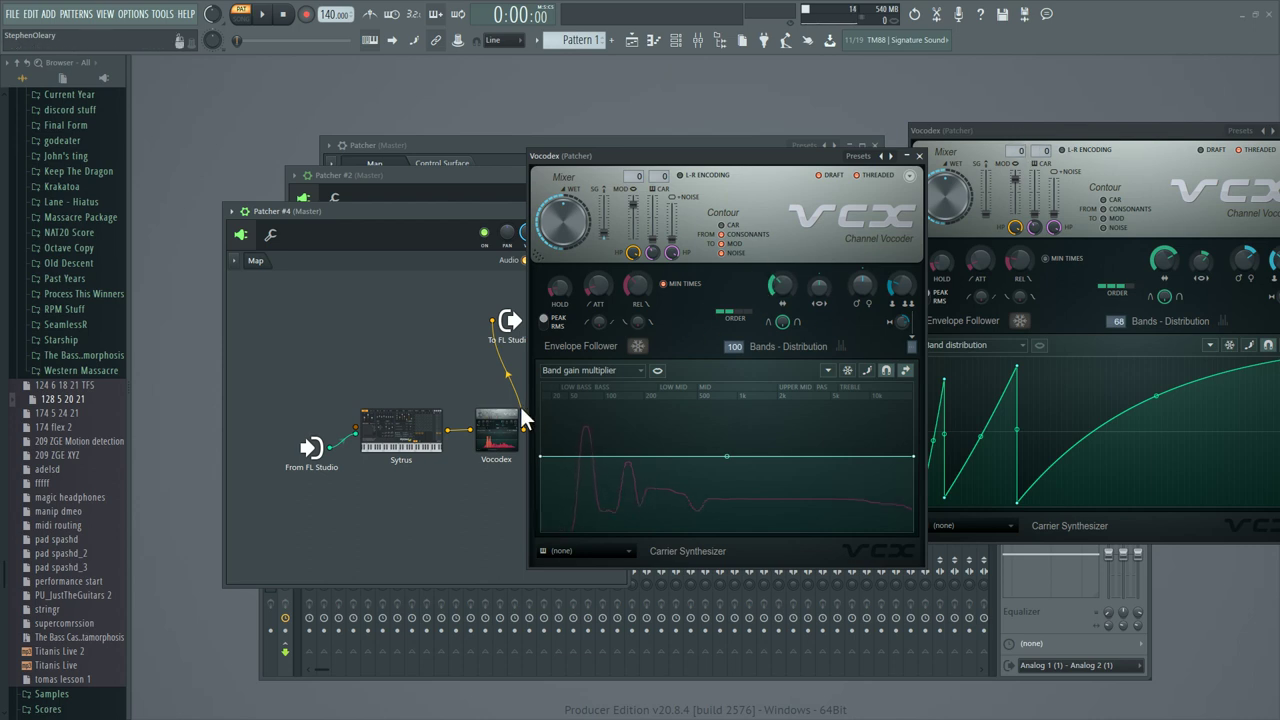
click(590, 370)
click(640, 519)
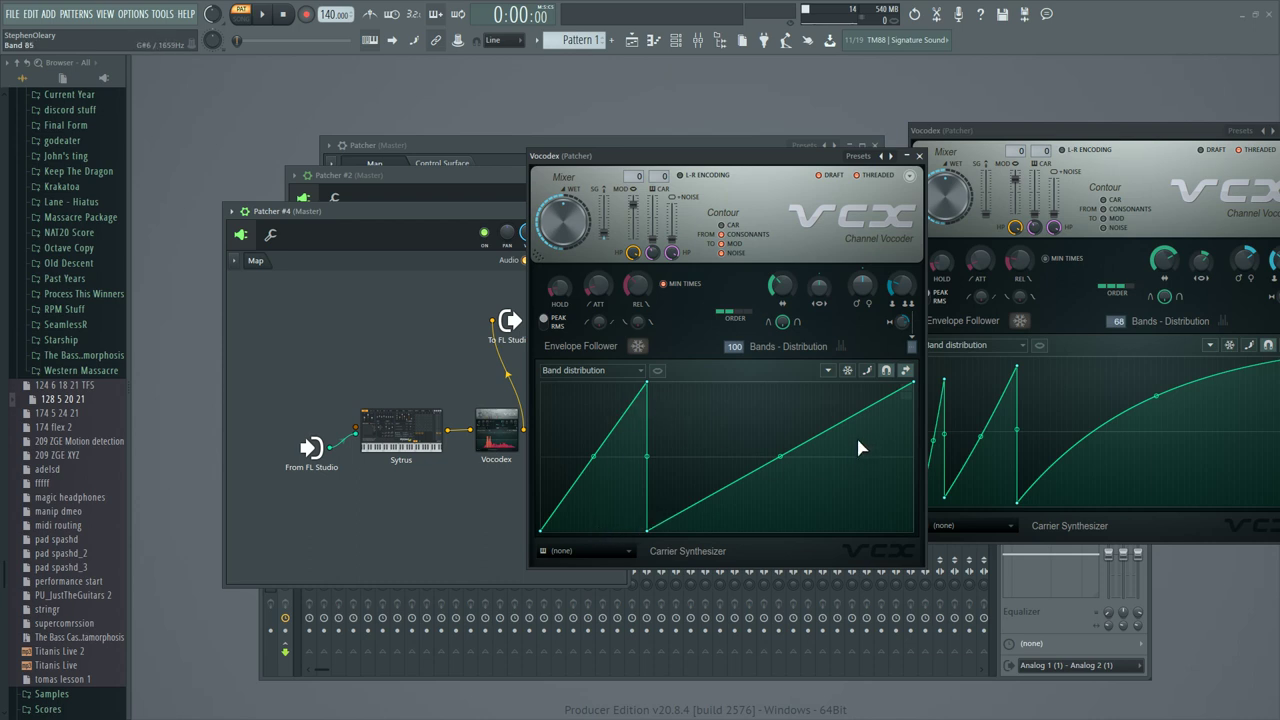
drag(903, 394, 885, 410)
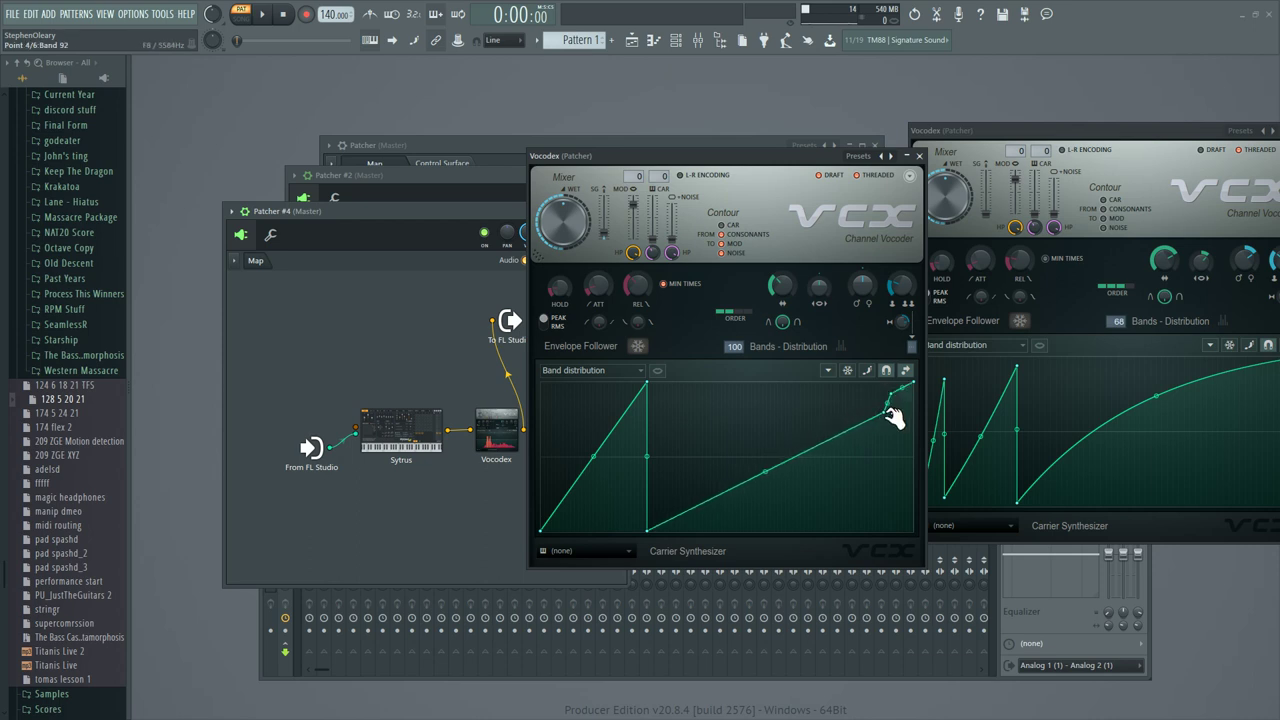
mouse_move(893, 418)
mouse_down()
mouse_move(853, 432)
mouse_move(818, 480)
mouse_move(774, 496)
mouse_up()
Compare the gain multiplier again and reshape the peak of the distribution curve.
click(600, 371)
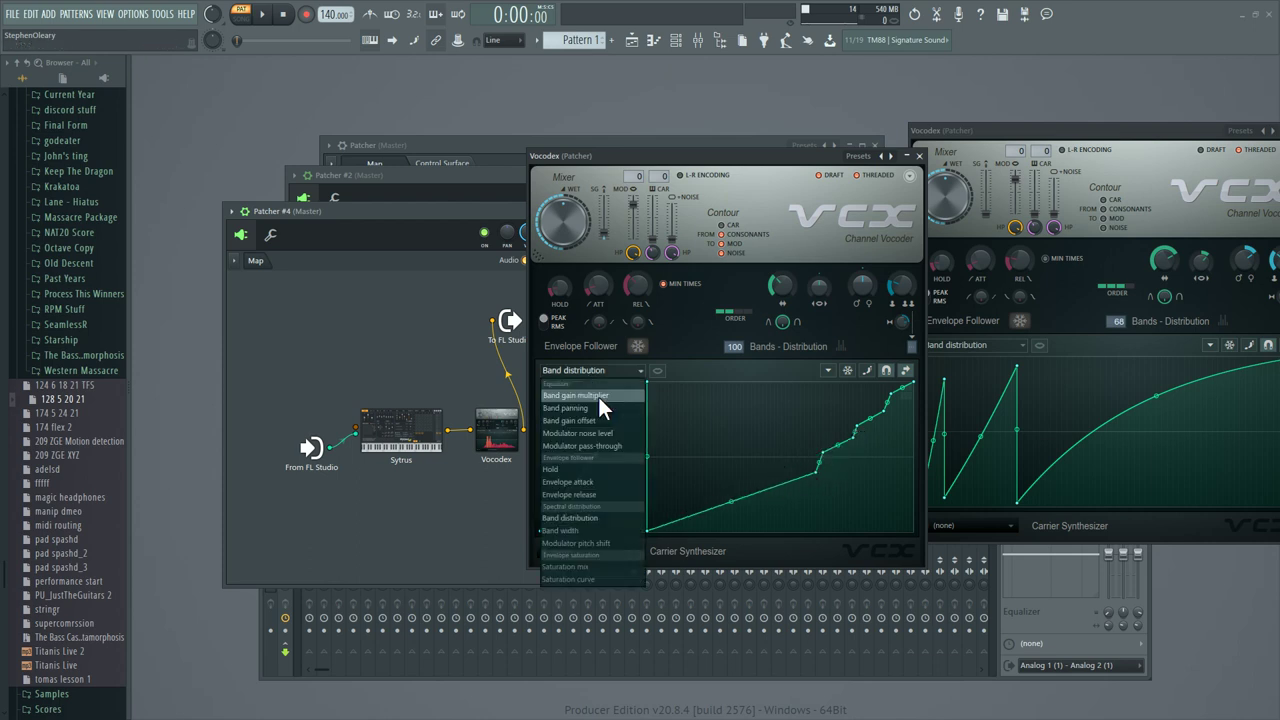
click(604, 395)
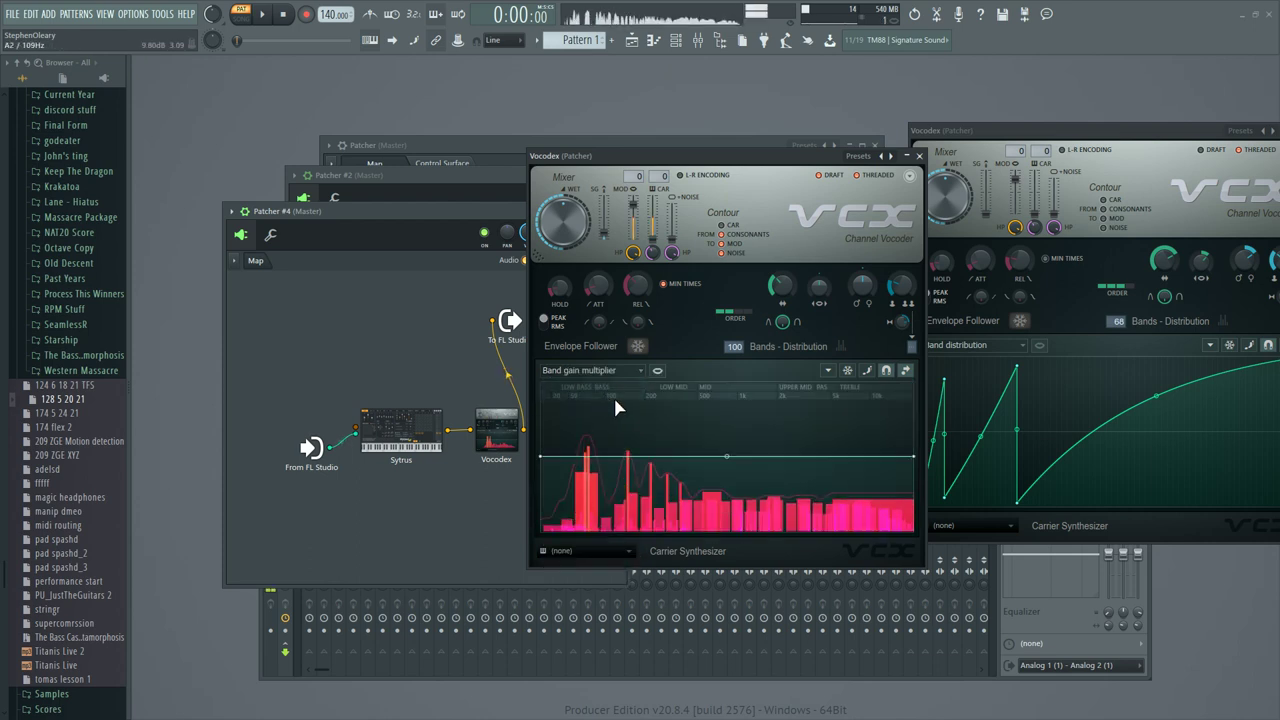
click(620, 371)
click(606, 515)
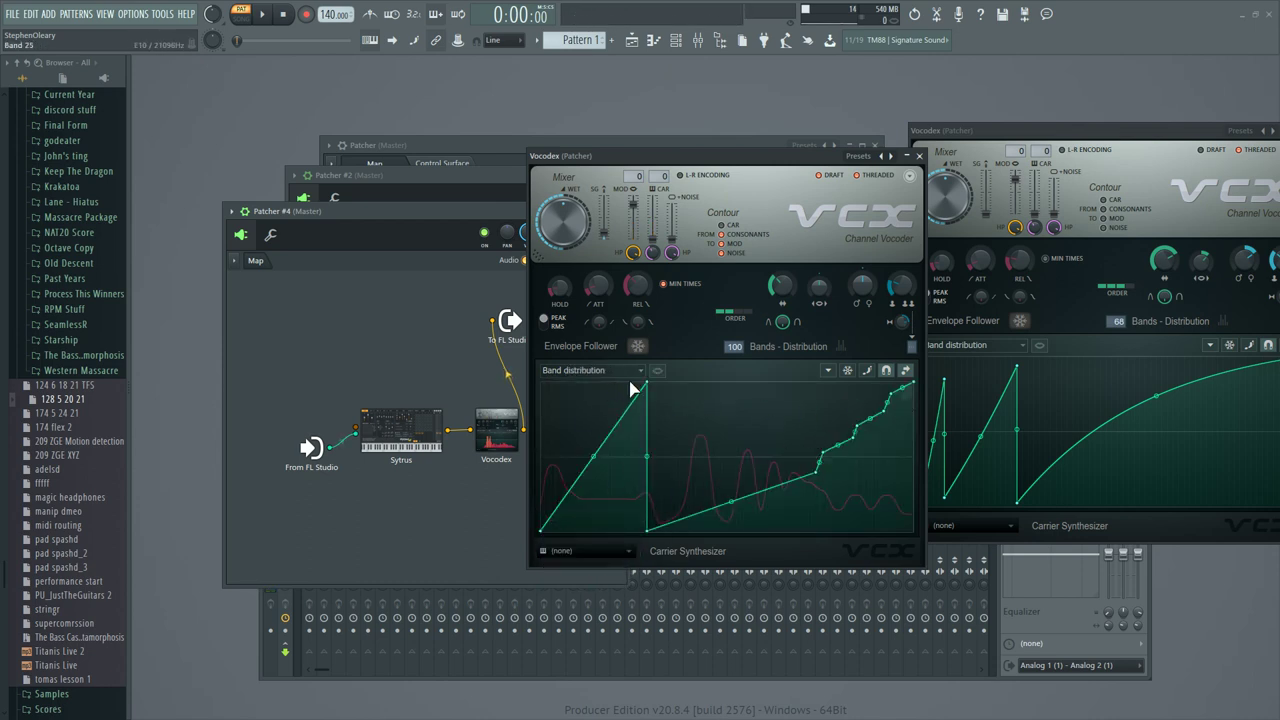
mouse_move(631, 386)
mouse_down()
mouse_move(645, 391)
mouse_move(623, 394)
mouse_move(551, 496)
mouse_move(556, 478)
mouse_up()
Reset the band distribution to one straight diagonal line across the 100 bands.
click(590, 370)
click(636, 425)
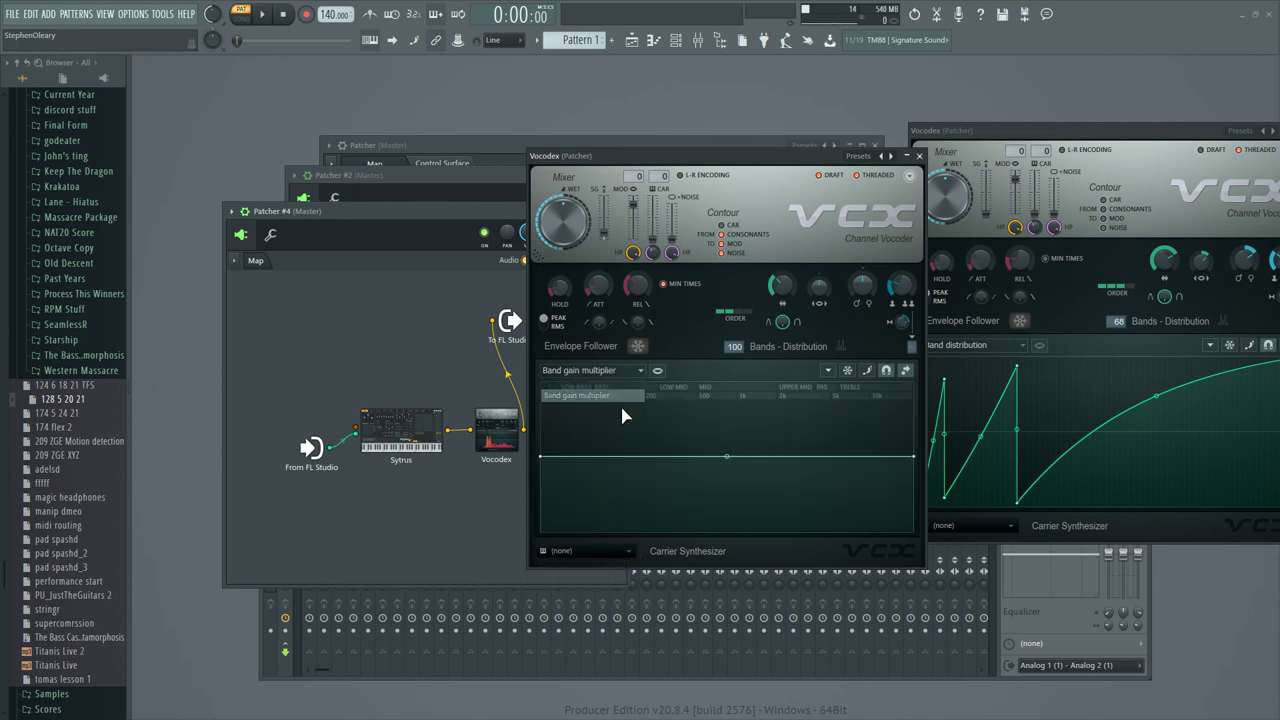
click(628, 372)
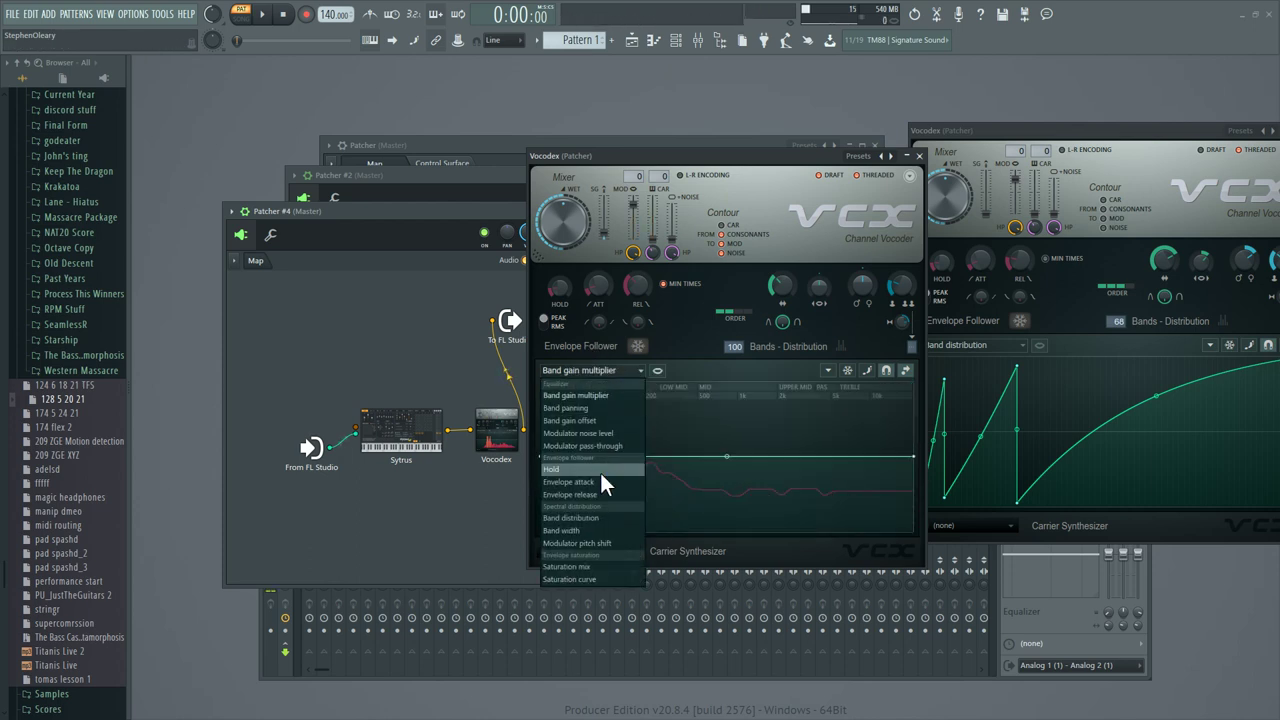
click(610, 518)
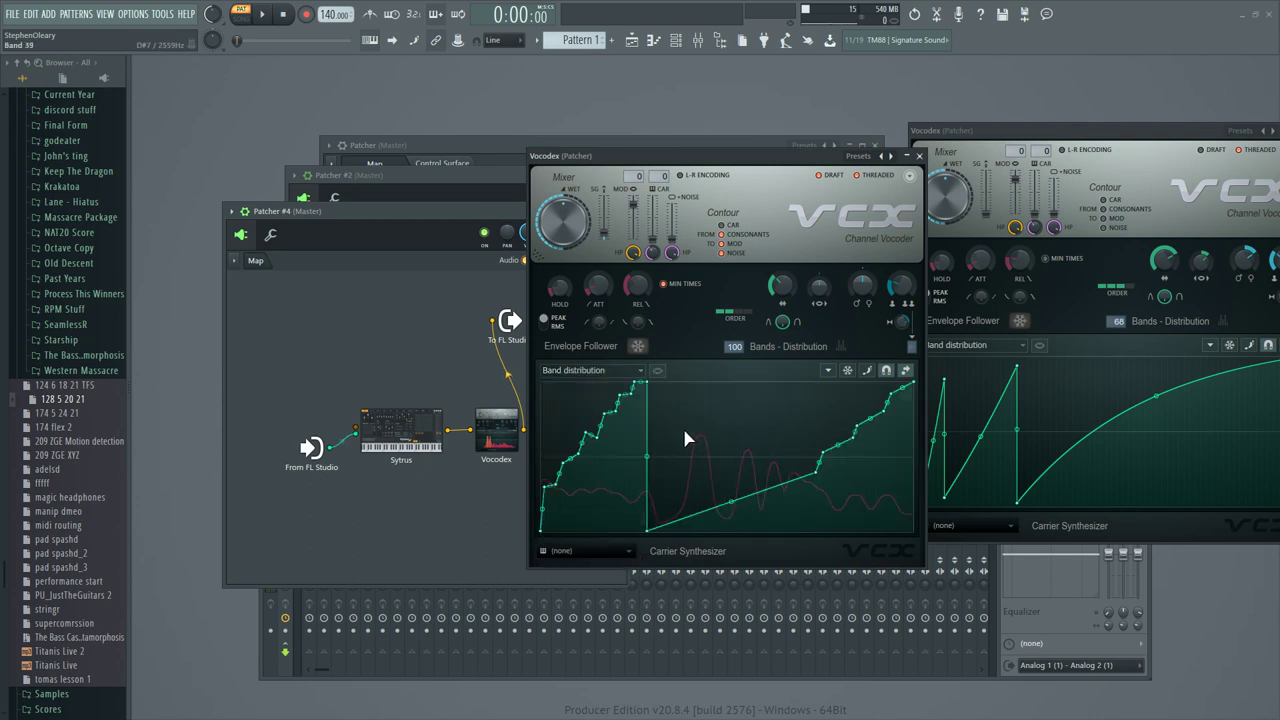
click(866, 370)
drag(677, 503, 876, 402)
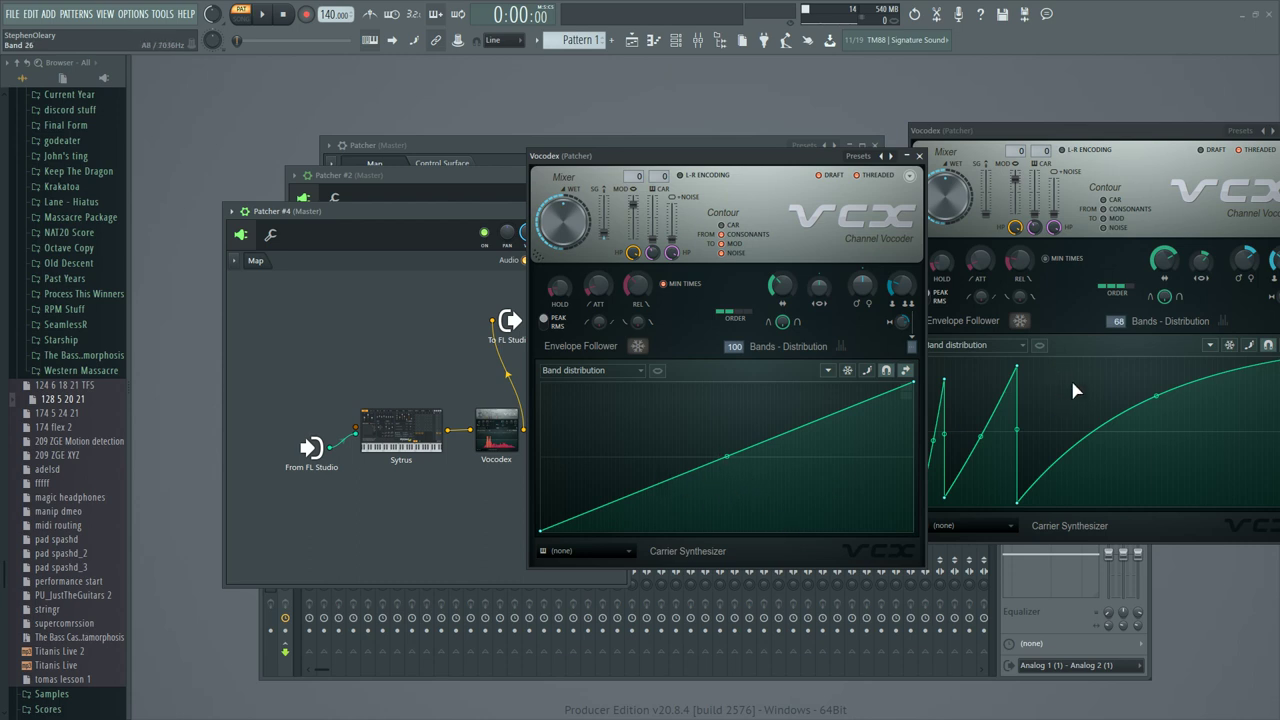
Center the second Vocodex window and close the other Vocodex.
drag(1134, 128, 705, 238)
click(919, 156)
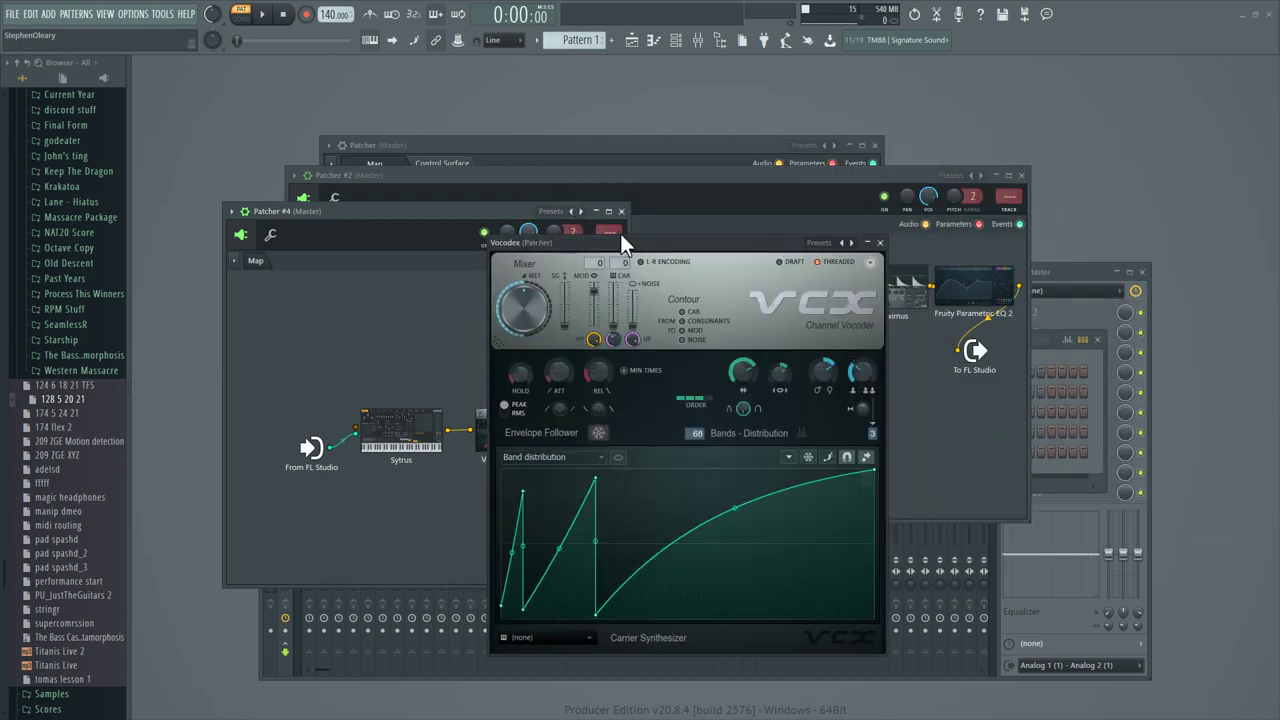
drag(620, 240, 746, 180)
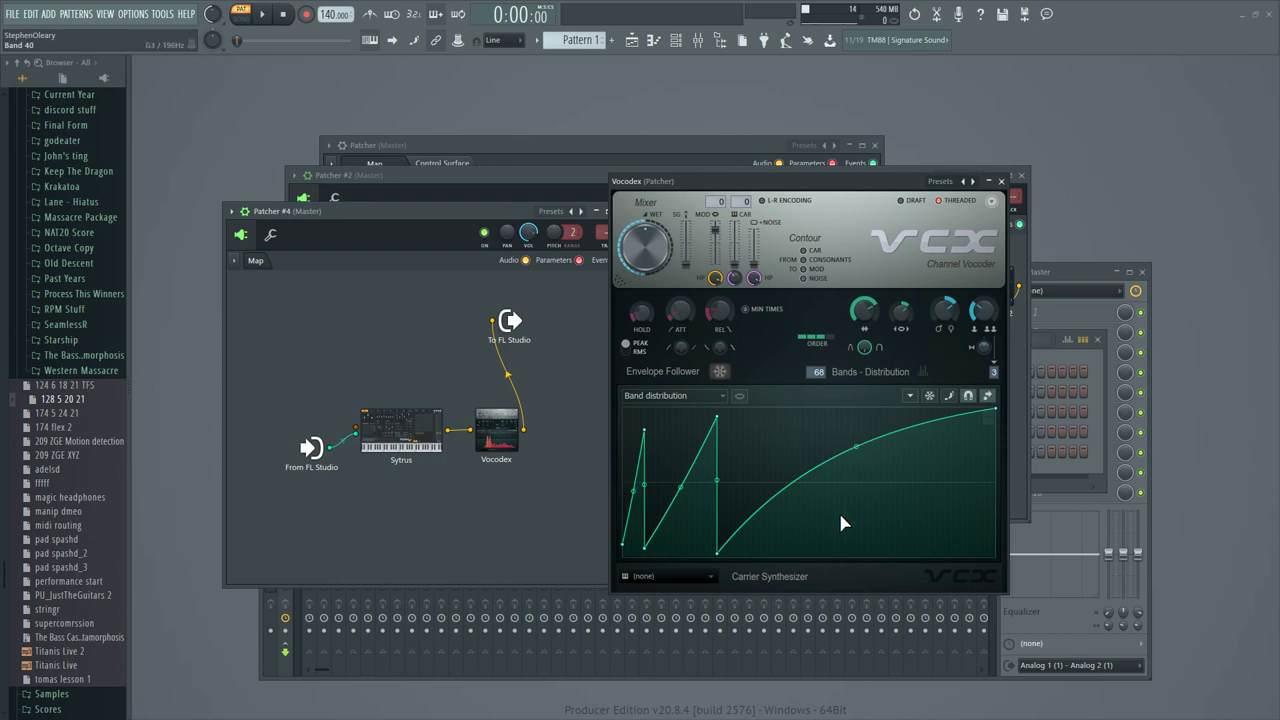
Show the Band gain multiplier graph of the 68-band Vocodex.
click(696, 396)
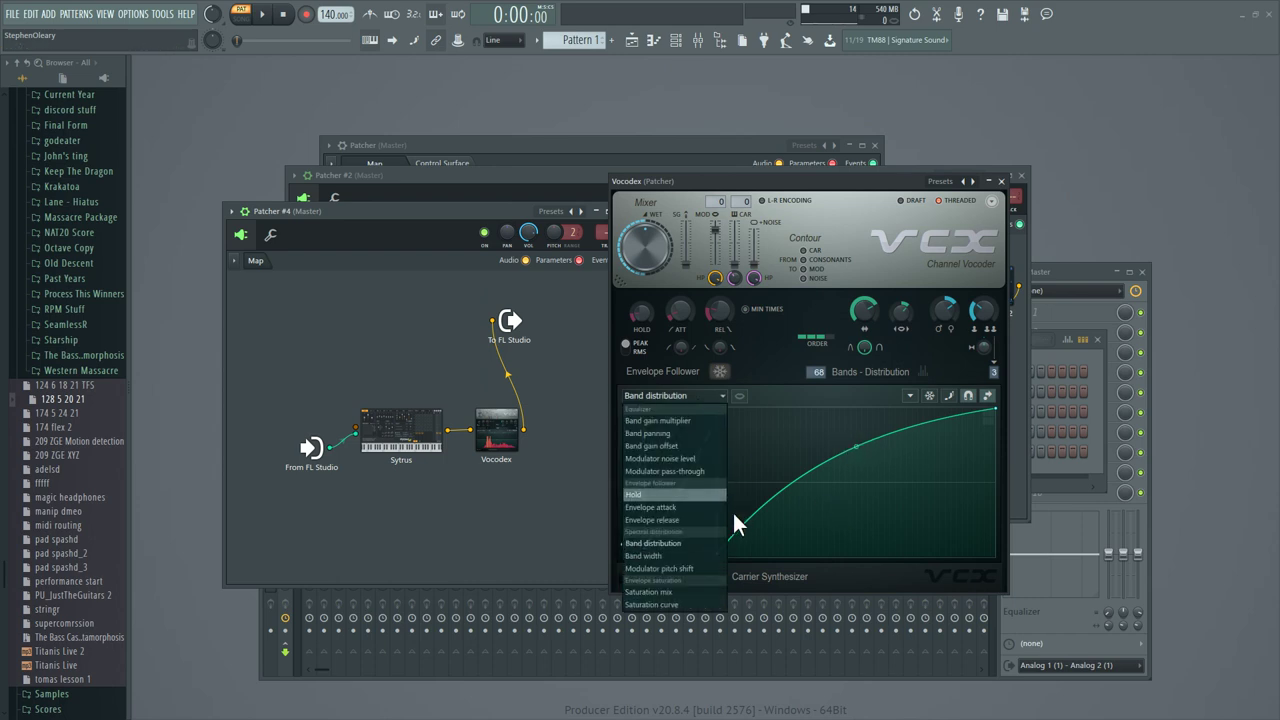
click(698, 543)
click(696, 396)
click(694, 419)
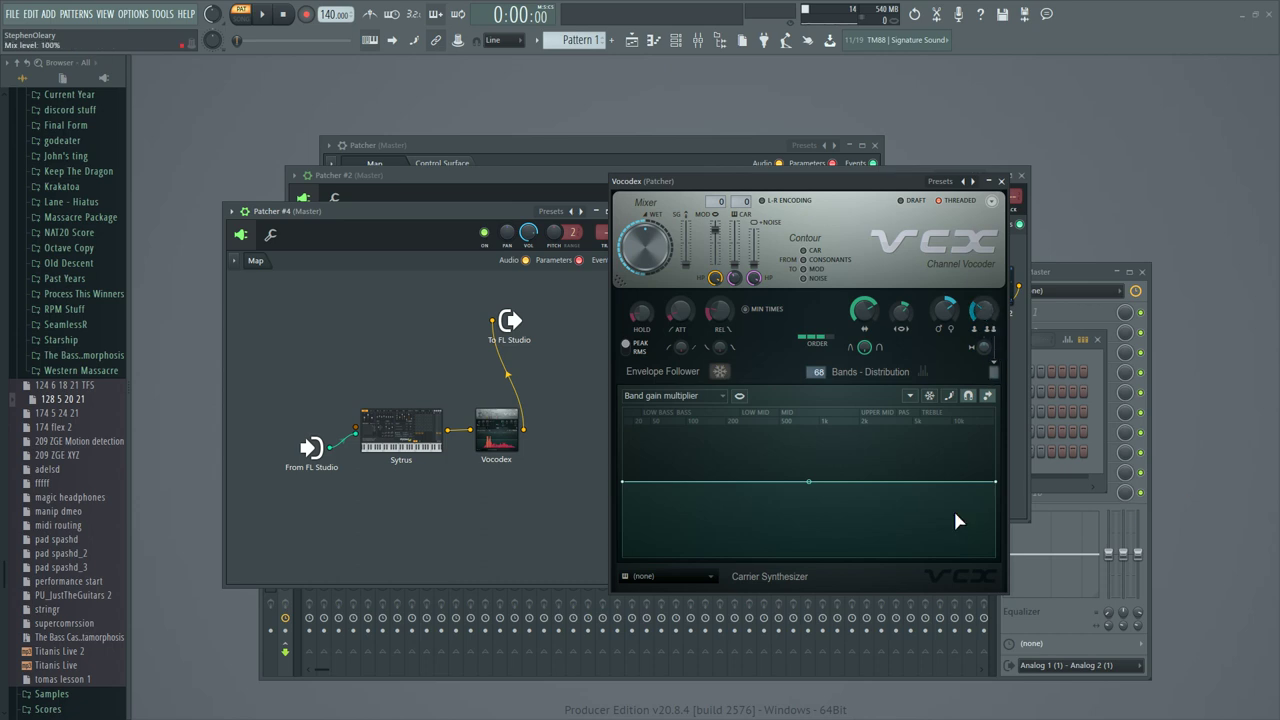
Close Patcher #4, shift the Vocodex right, and show Patcher #2's Control Surface with Knob 6.
drag(512, 222, 382, 316)
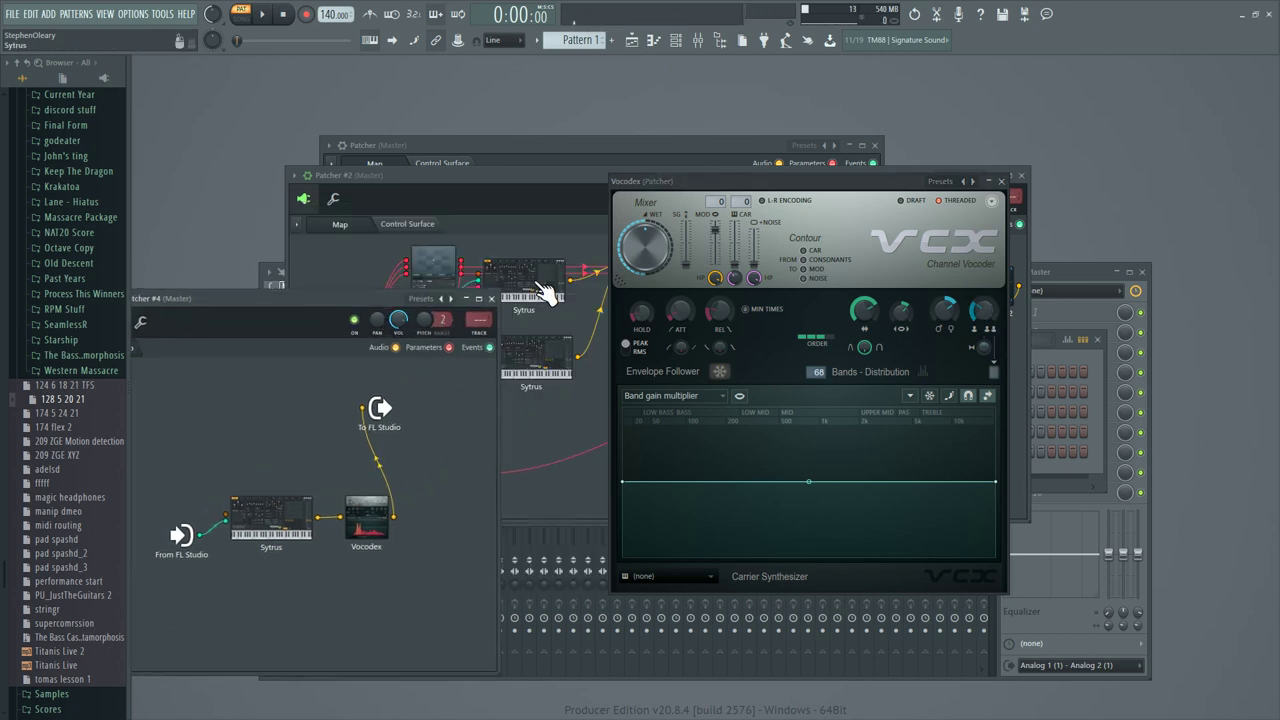
click(480, 305)
mouse_move(716, 185)
mouse_down()
mouse_move(1054, 181)
mouse_move(534, 160)
mouse_move(422, 176)
mouse_move(722, 188)
mouse_up()
click(407, 224)
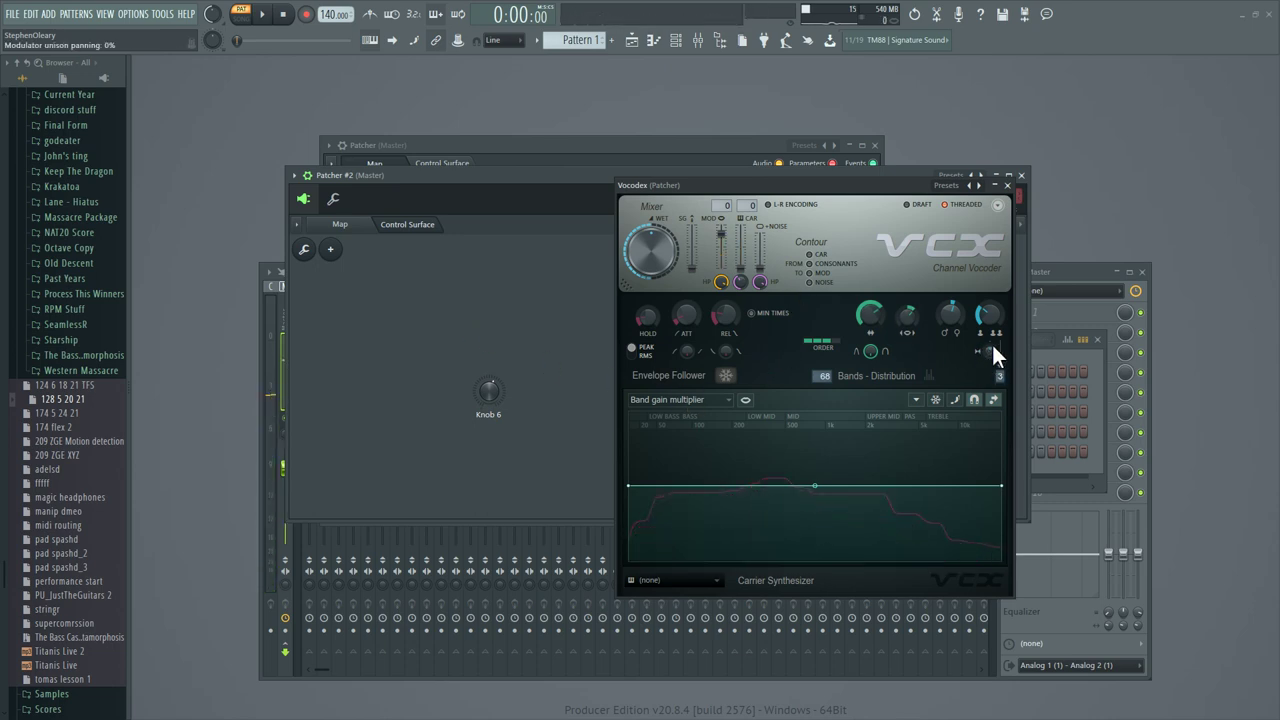
Sweep the Modulator unison shift knob full and zero, settle at about 43%, then close Vocodex.
drag(989, 317, 989, 265)
drag(985, 312, 985, 360)
scroll(986, 310, up, 10)
scroll(995, 312, down, 8)
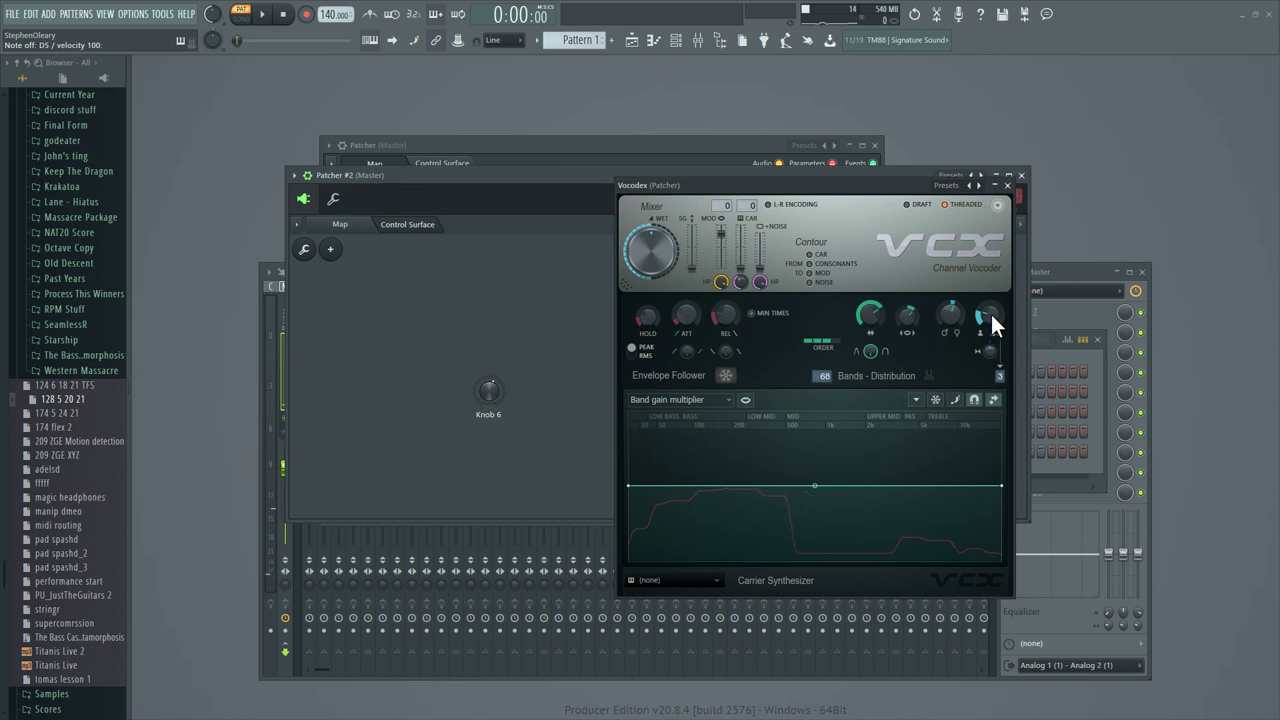
mouse_move(991, 315)
mouse_down()
mouse_move(991, 293)
mouse_move(989, 316)
mouse_up()
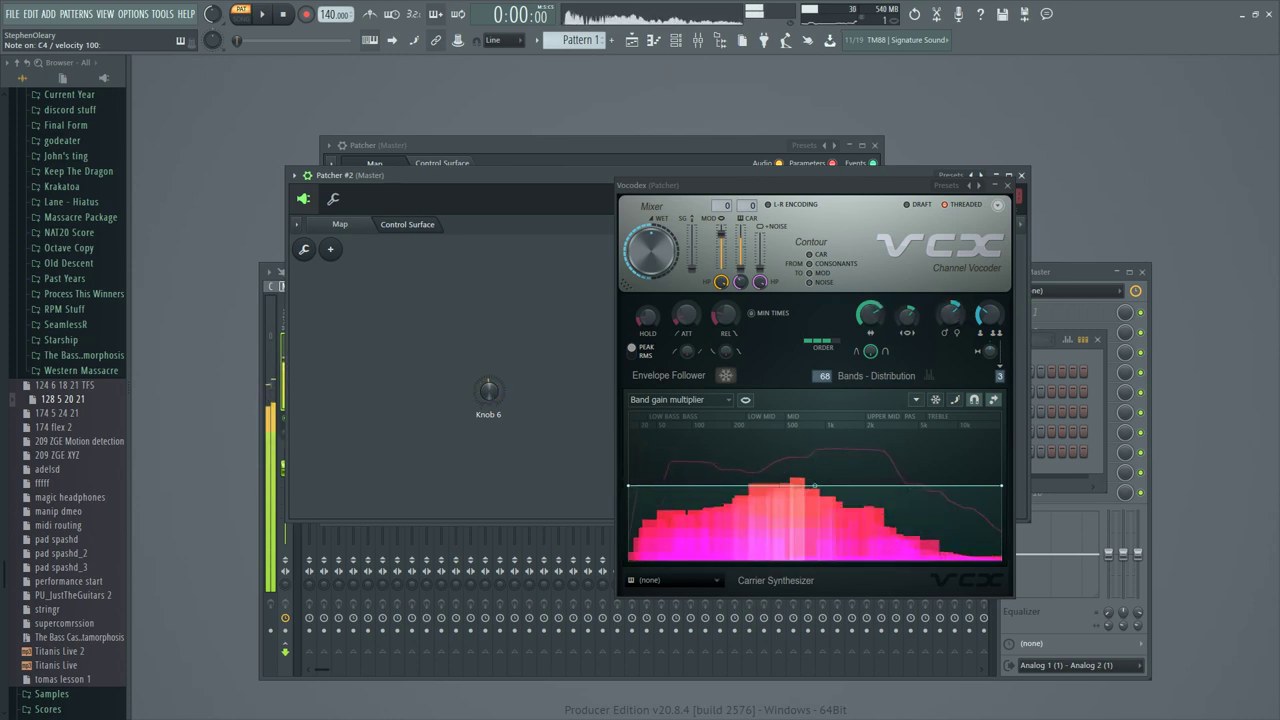
click(1018, 189)
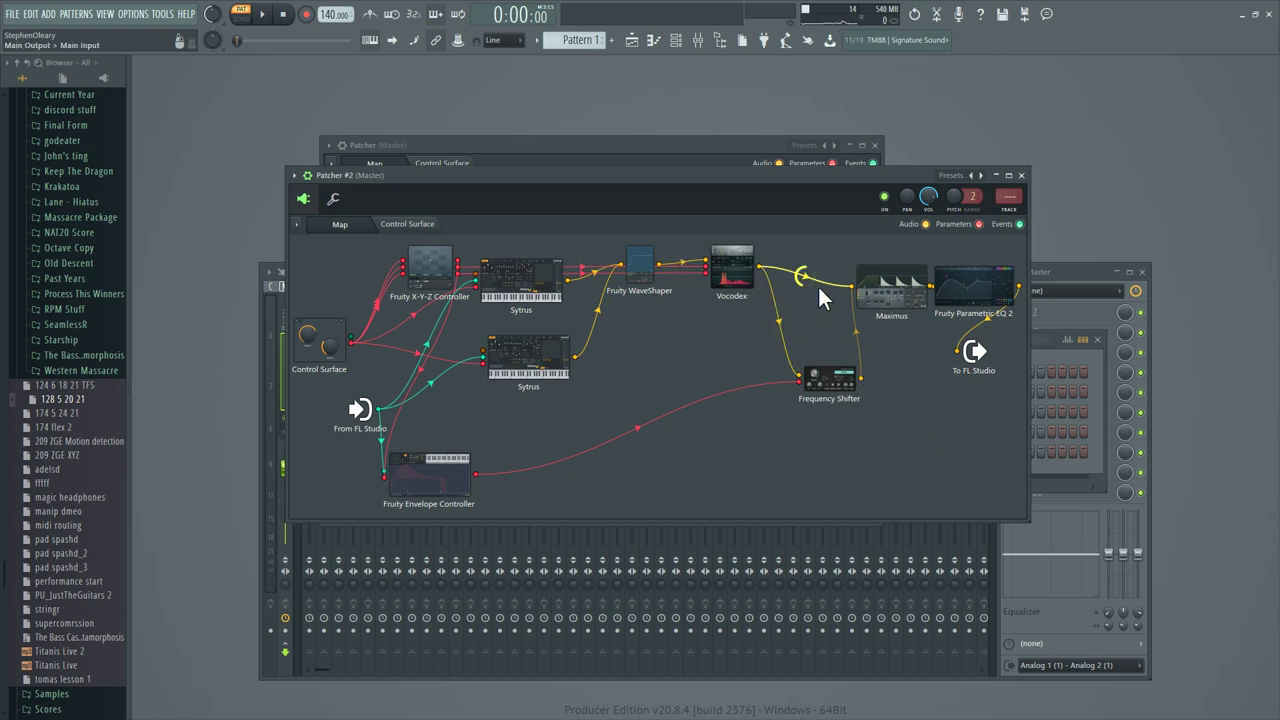
Switch Patcher #2 between Control Surface and Map views, ending on the routing map.
click(427, 229)
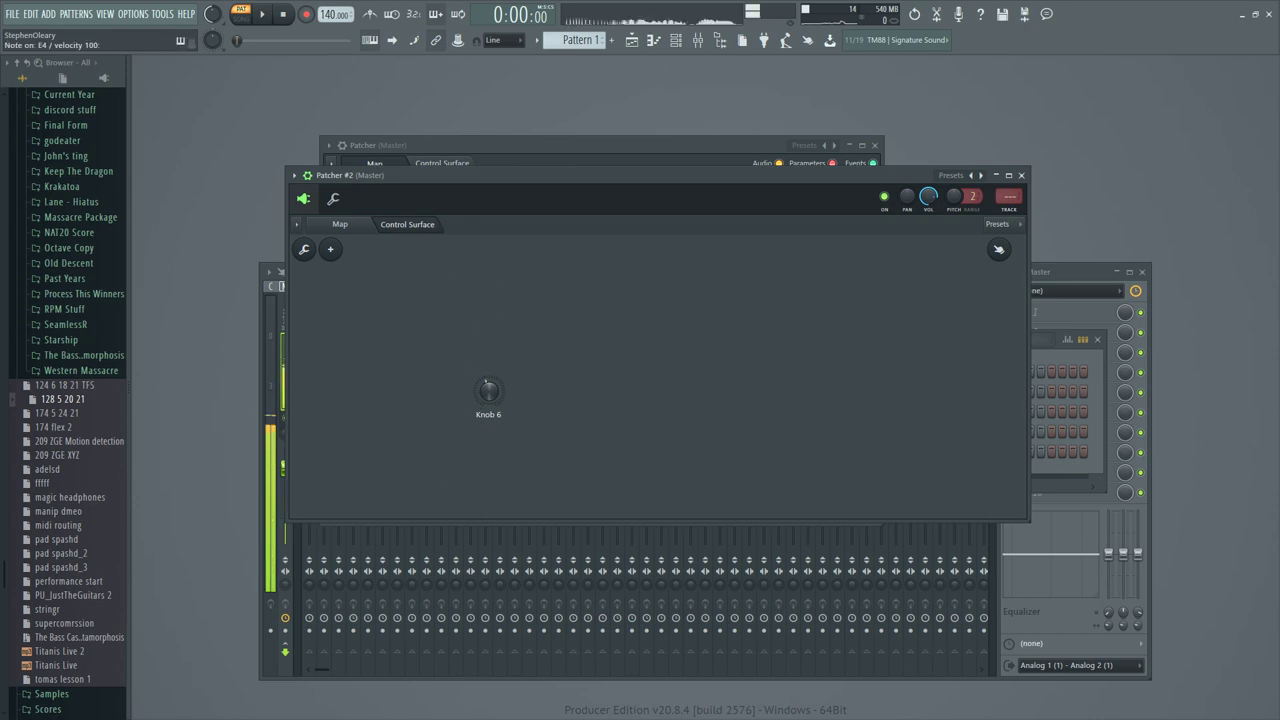
click(368, 230)
right_click(830, 288)
key(Escape)
click(400, 230)
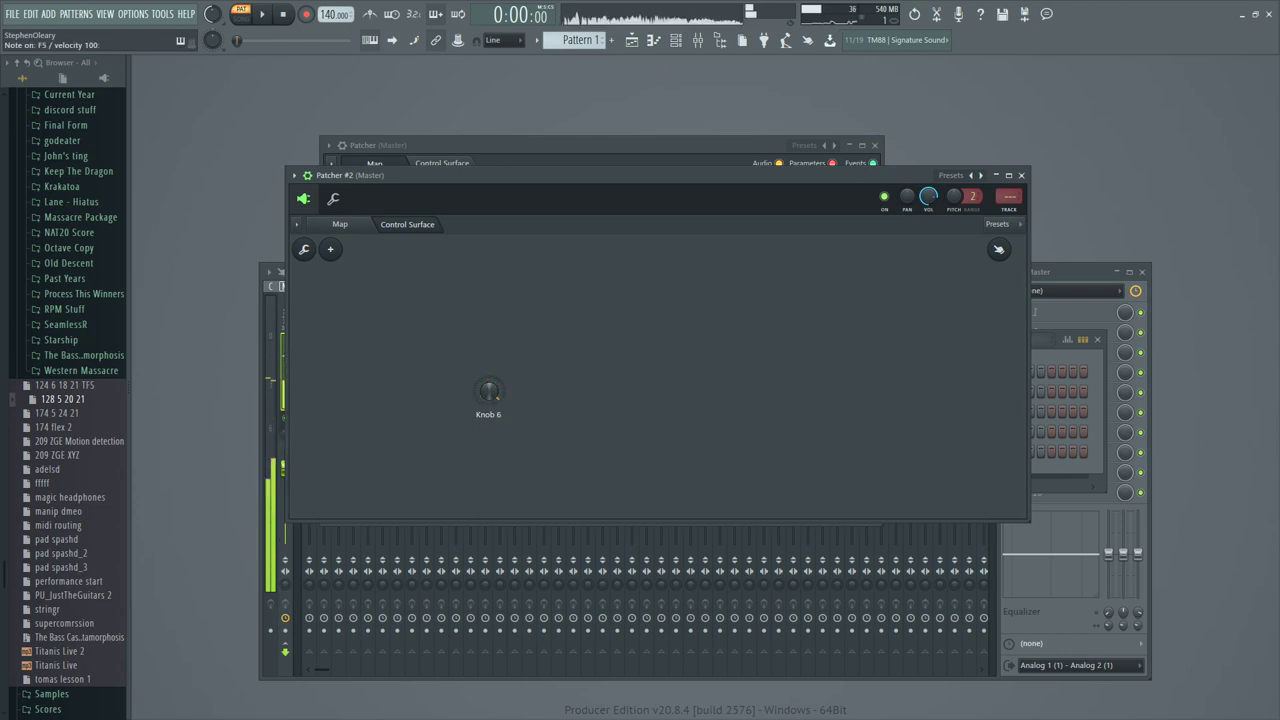
click(340, 224)
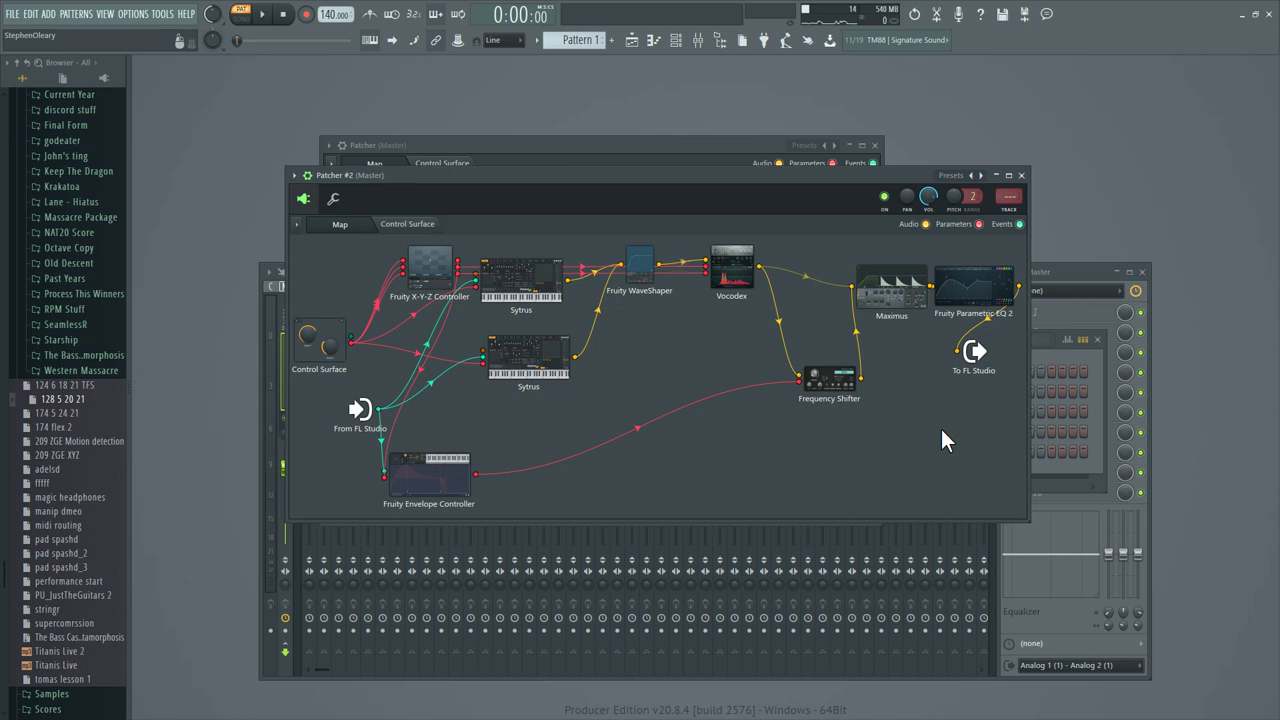
Bring up the Vocodex from the map, move it left, then close it.
click(731, 268)
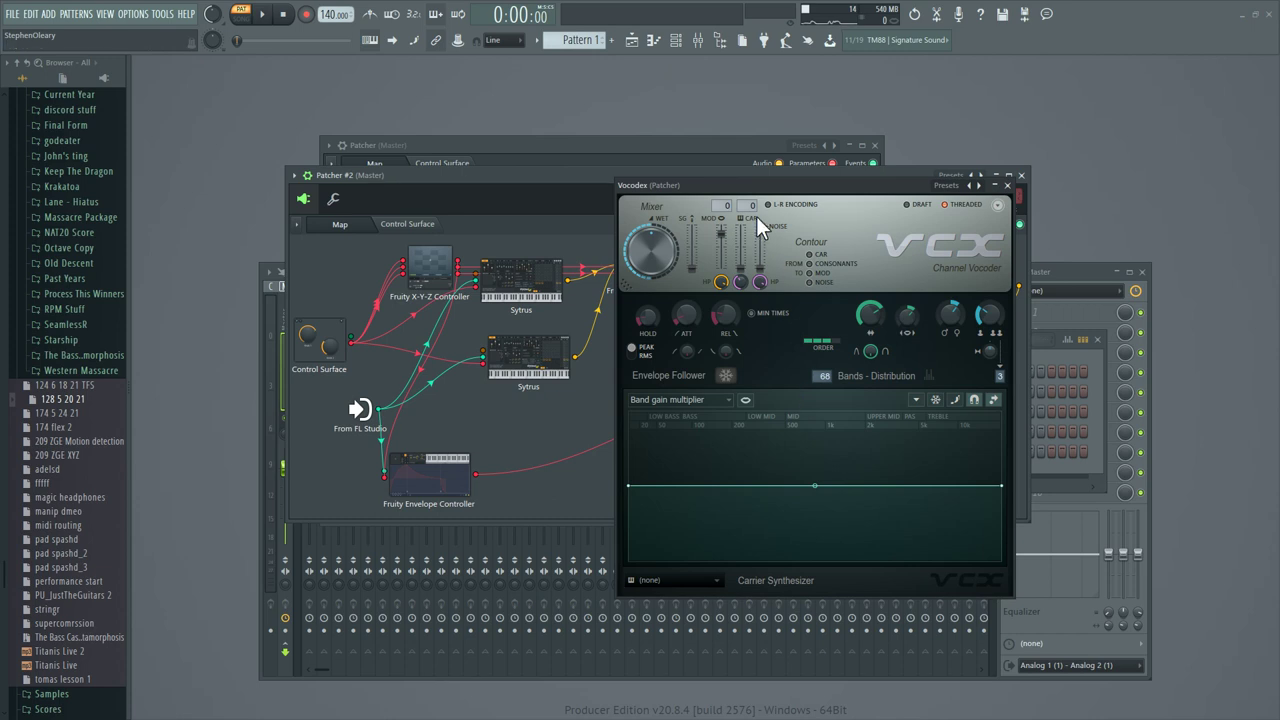
drag(770, 199, 380, 107)
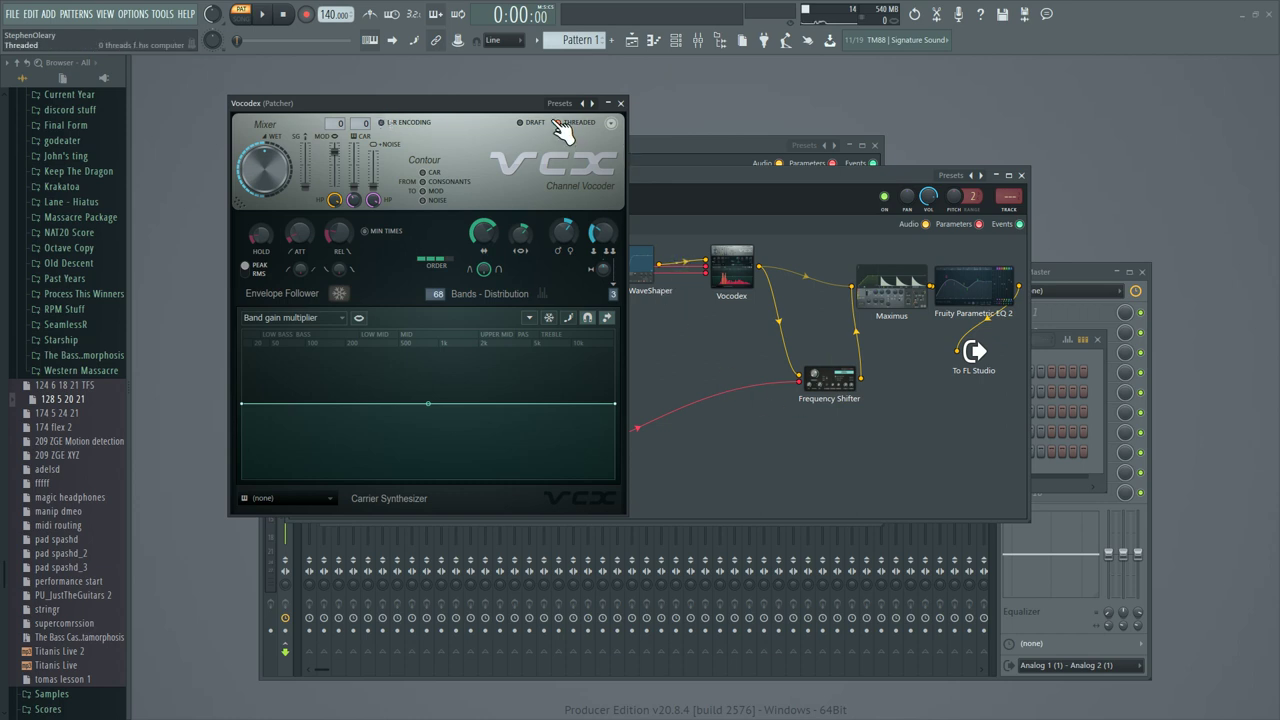
click(620, 103)
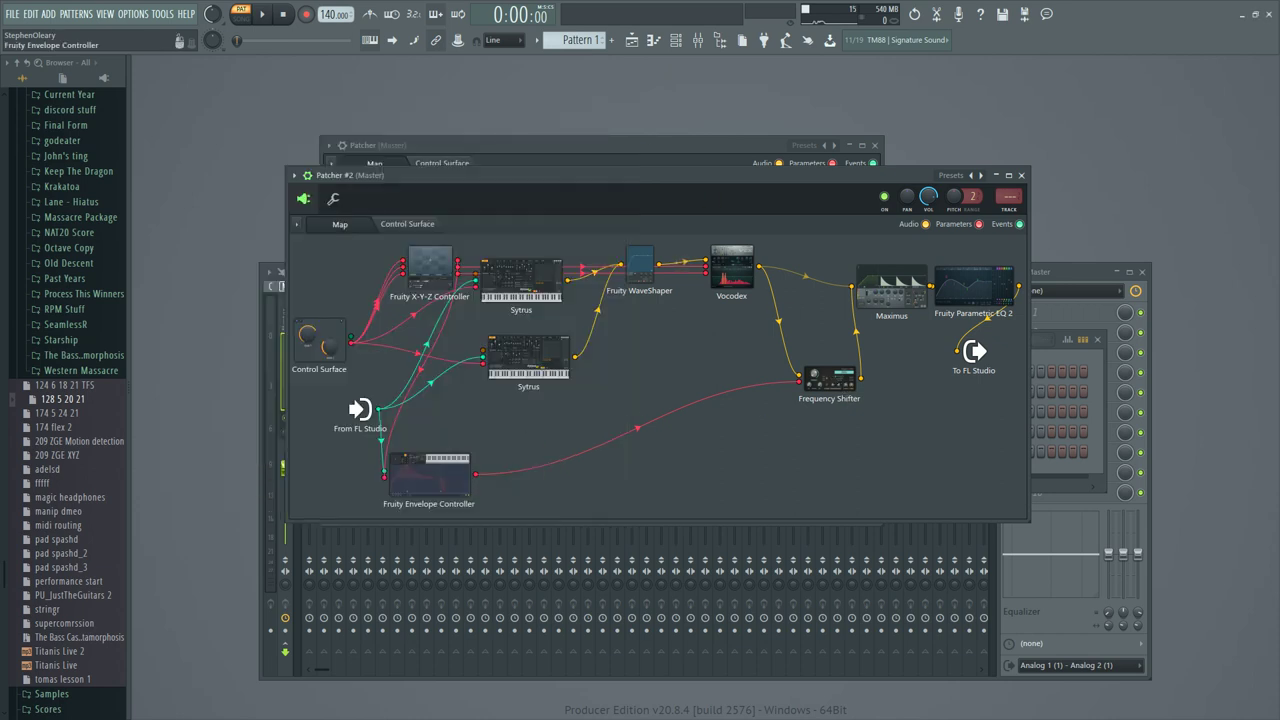
click(458, 468)
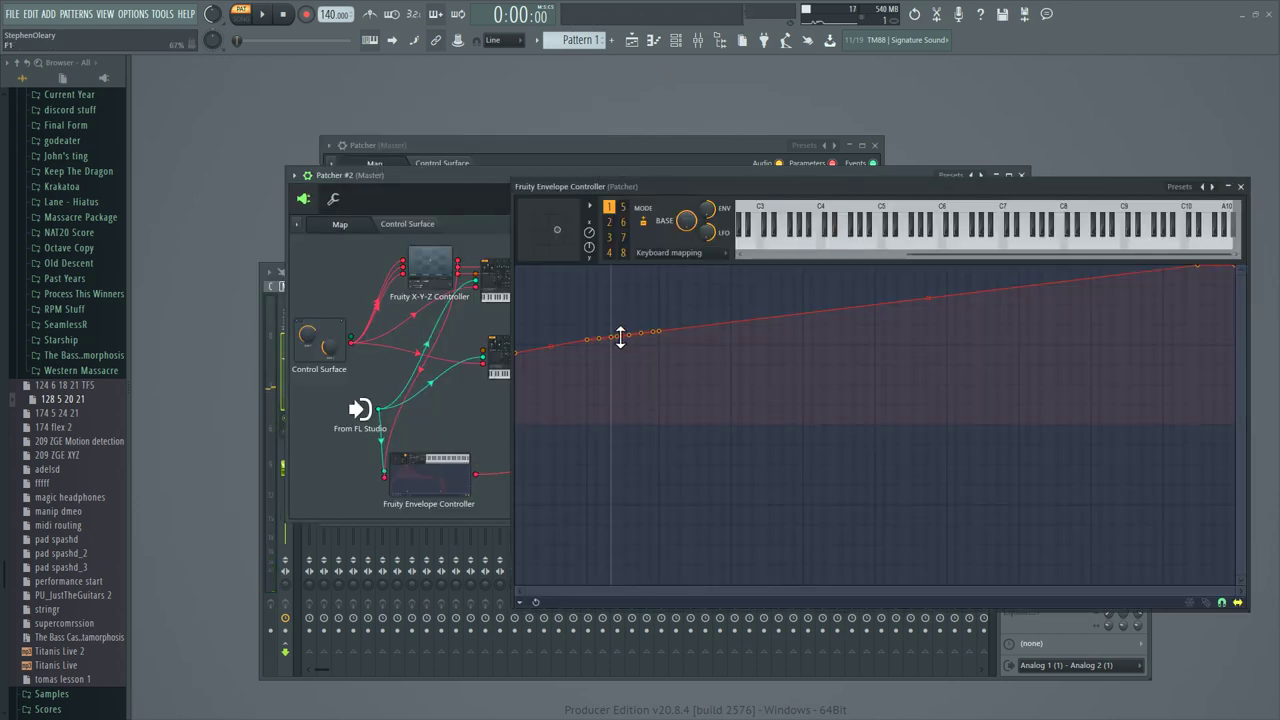
click(1240, 187)
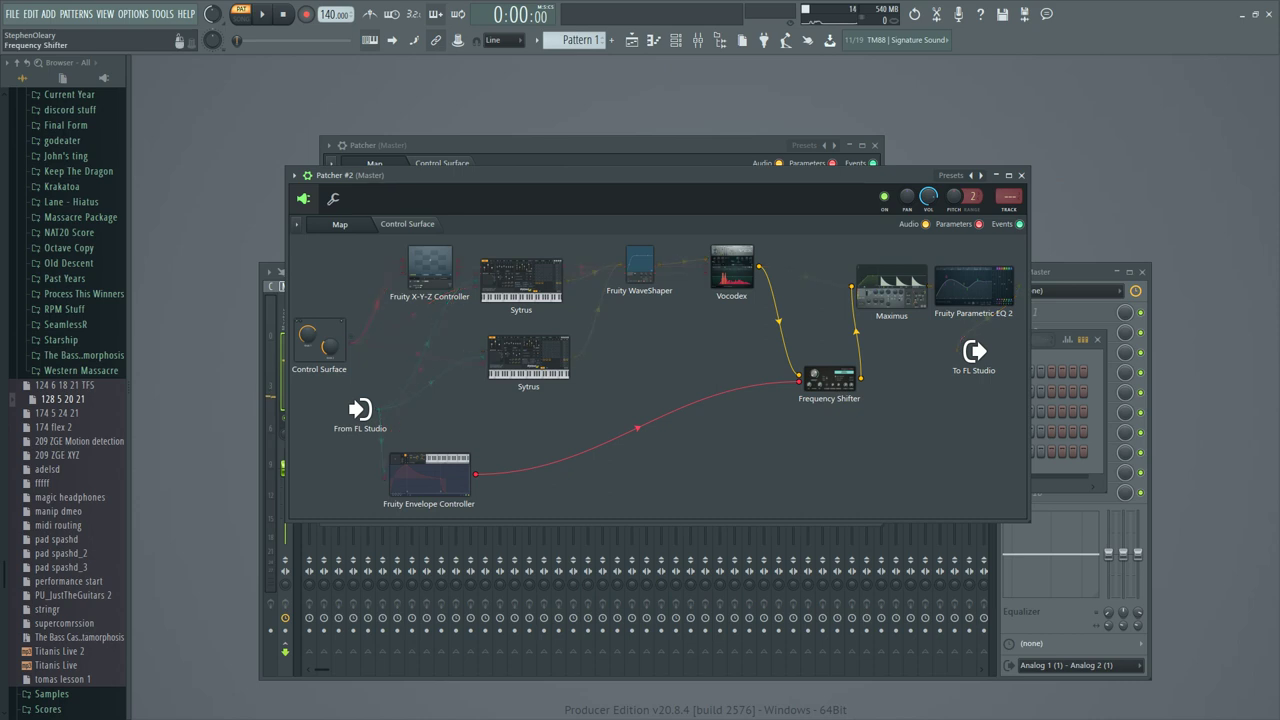
click(845, 380)
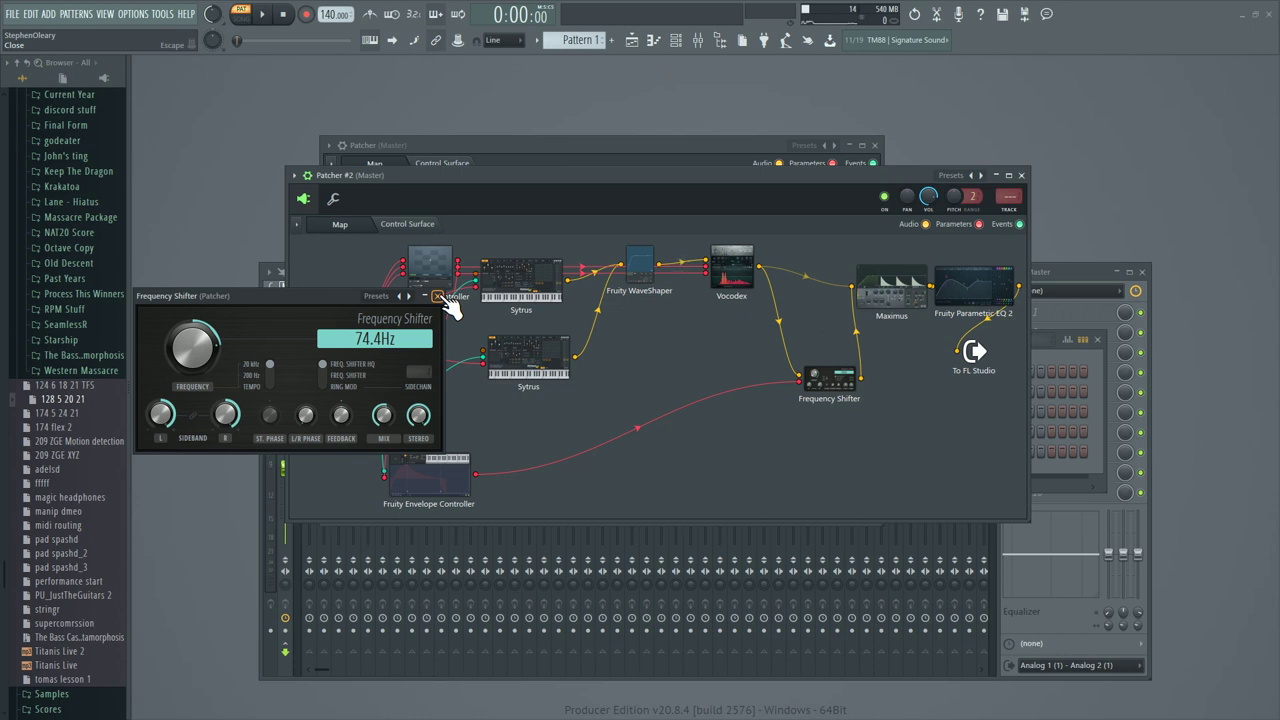
click(437, 297)
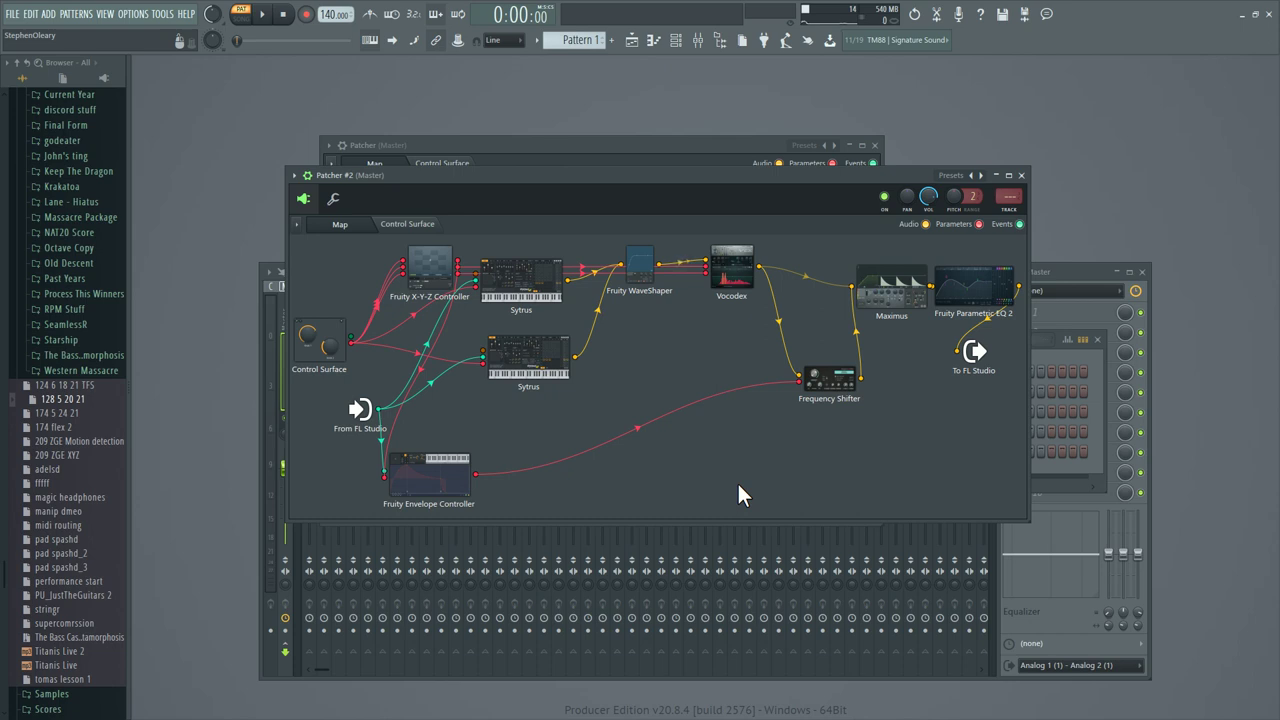
Reposition the Envelope Controller and X-Y-Z Controller nodes on the Patcher #2 map.
drag(428, 468, 469, 450)
click(433, 268)
drag(440, 280, 437, 293)
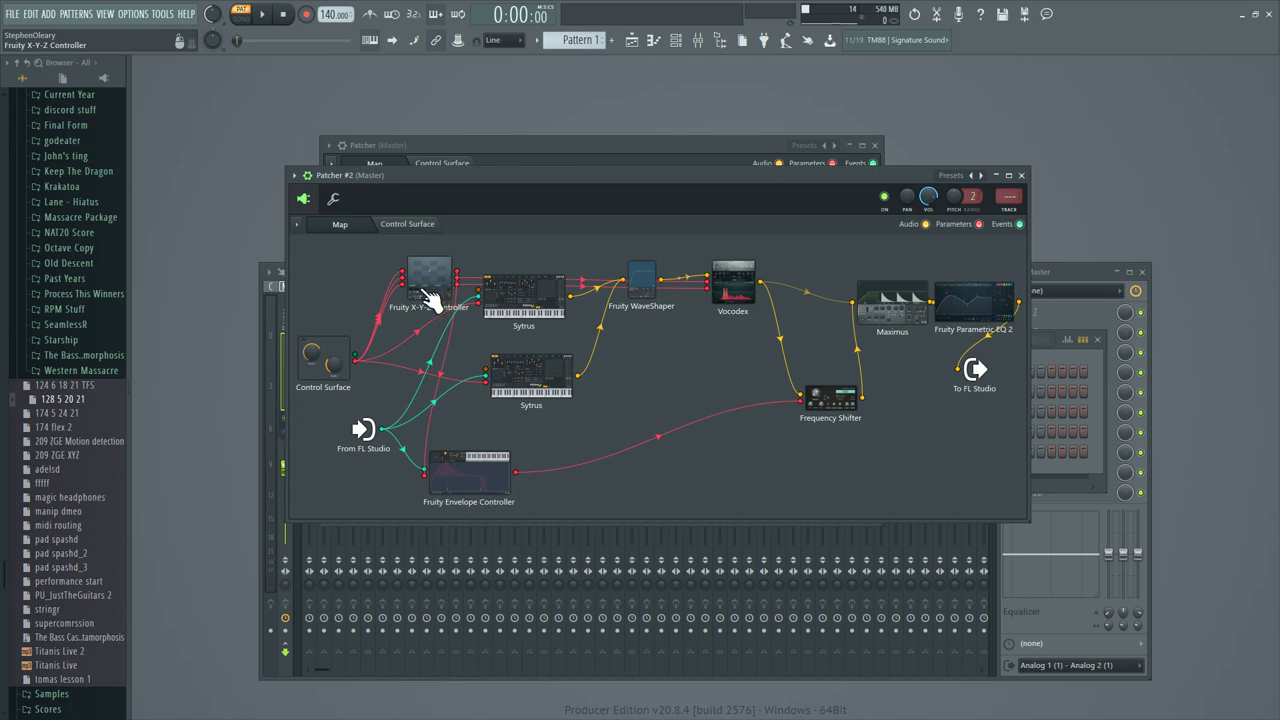
Inspect and close the X-Y-Z Controller, then bring up the 74.4Hz Frequency Shifter.
double_click(430, 285)
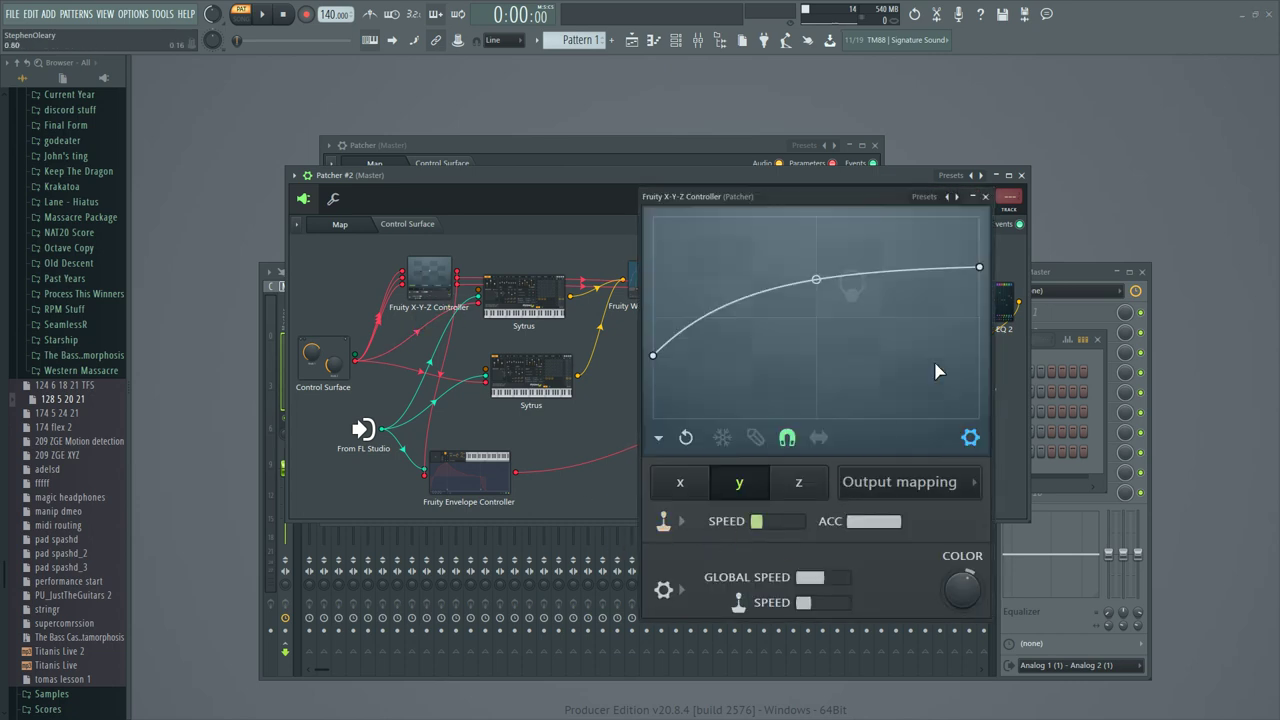
click(985, 196)
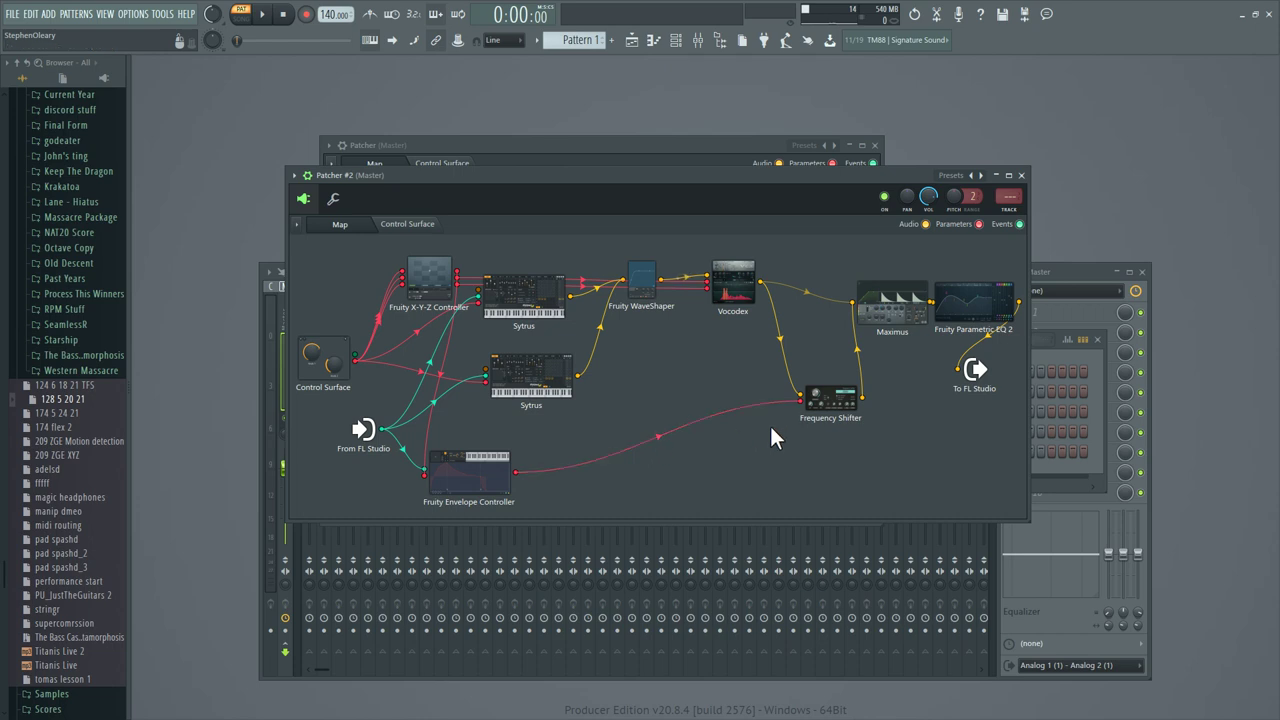
double_click(812, 395)
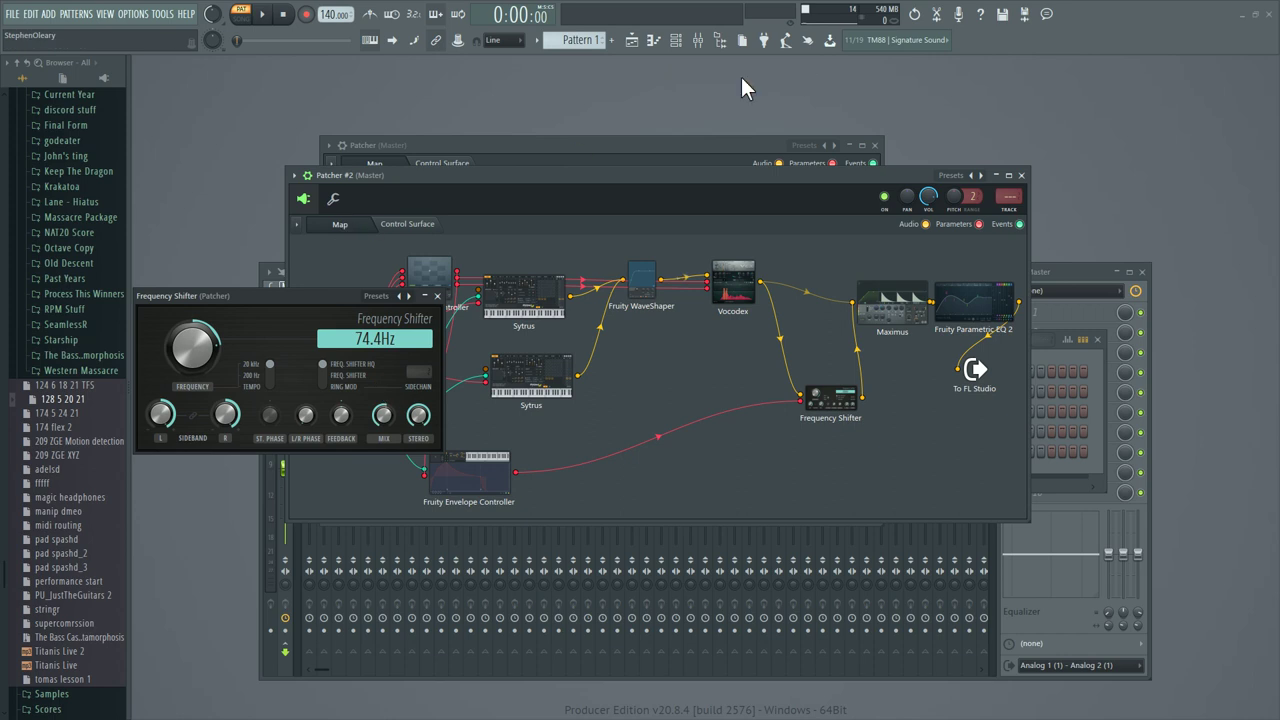
Drag Patcher #2 down-right beside the Frequency Shifter to reveal the master Patcher map.
drag(728, 175, 897, 203)
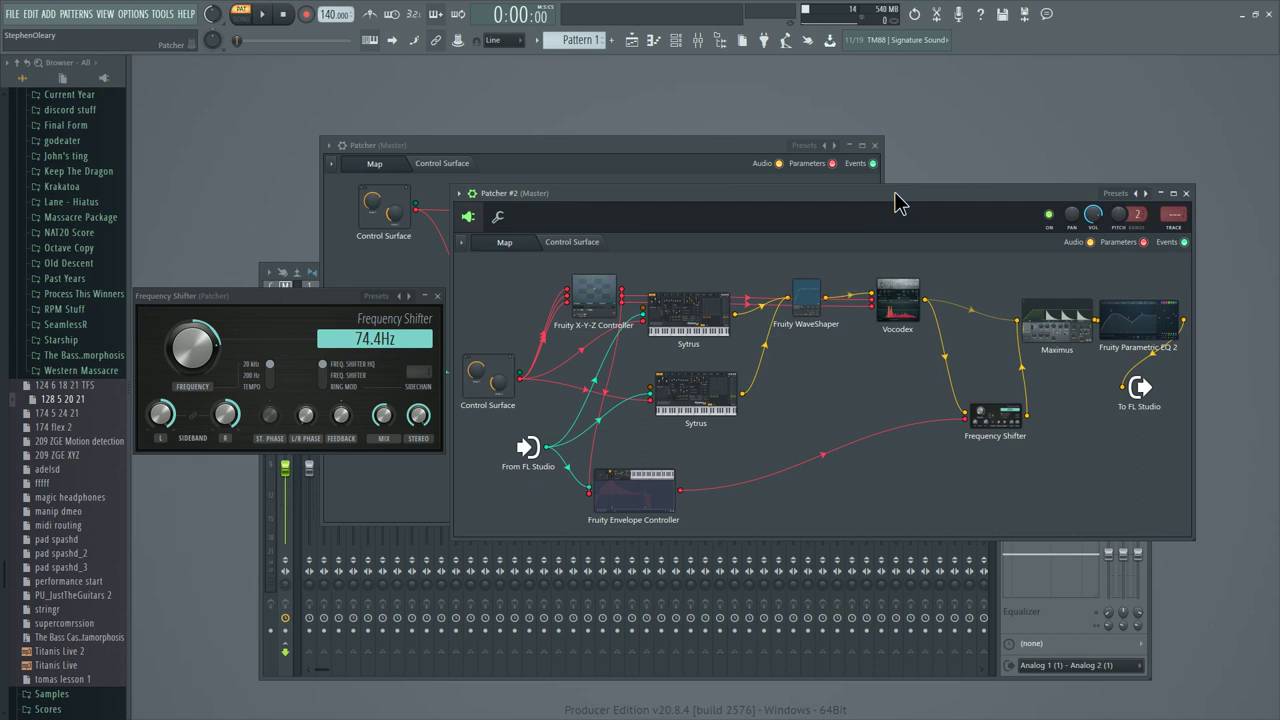
drag(897, 203, 894, 203)
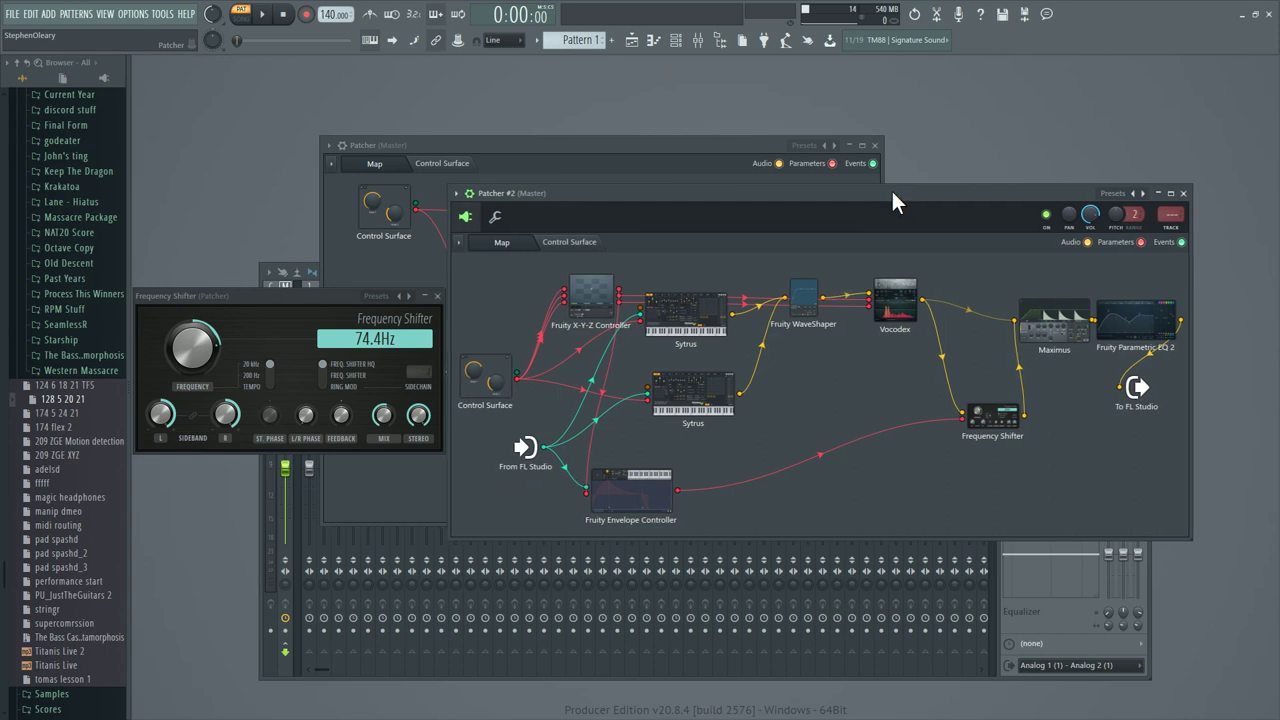